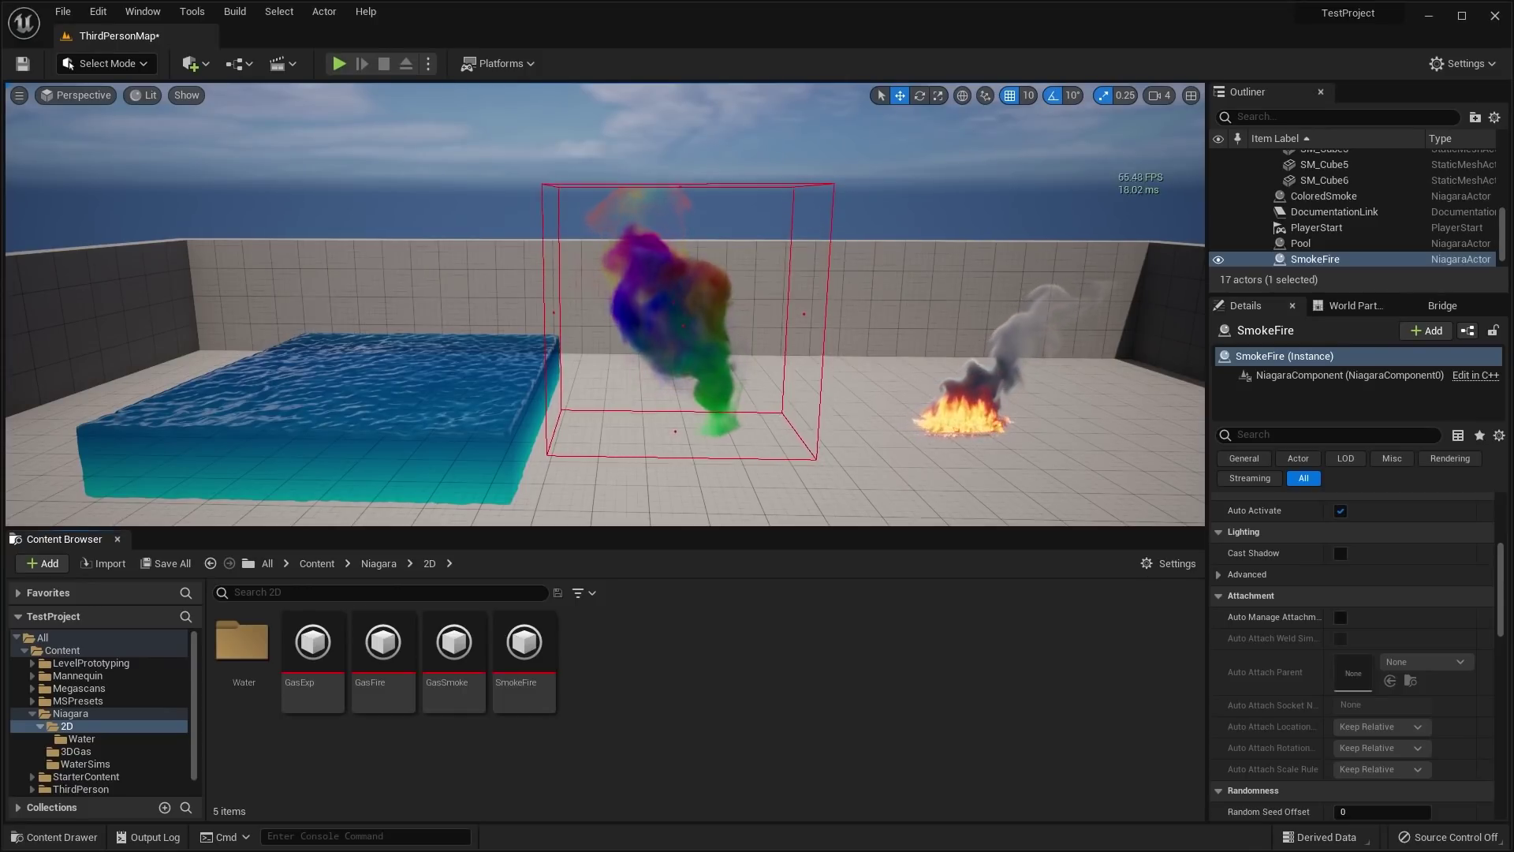
- Open the Plugins manager from the Edit menu
click(88, 12)
click(177, 263)
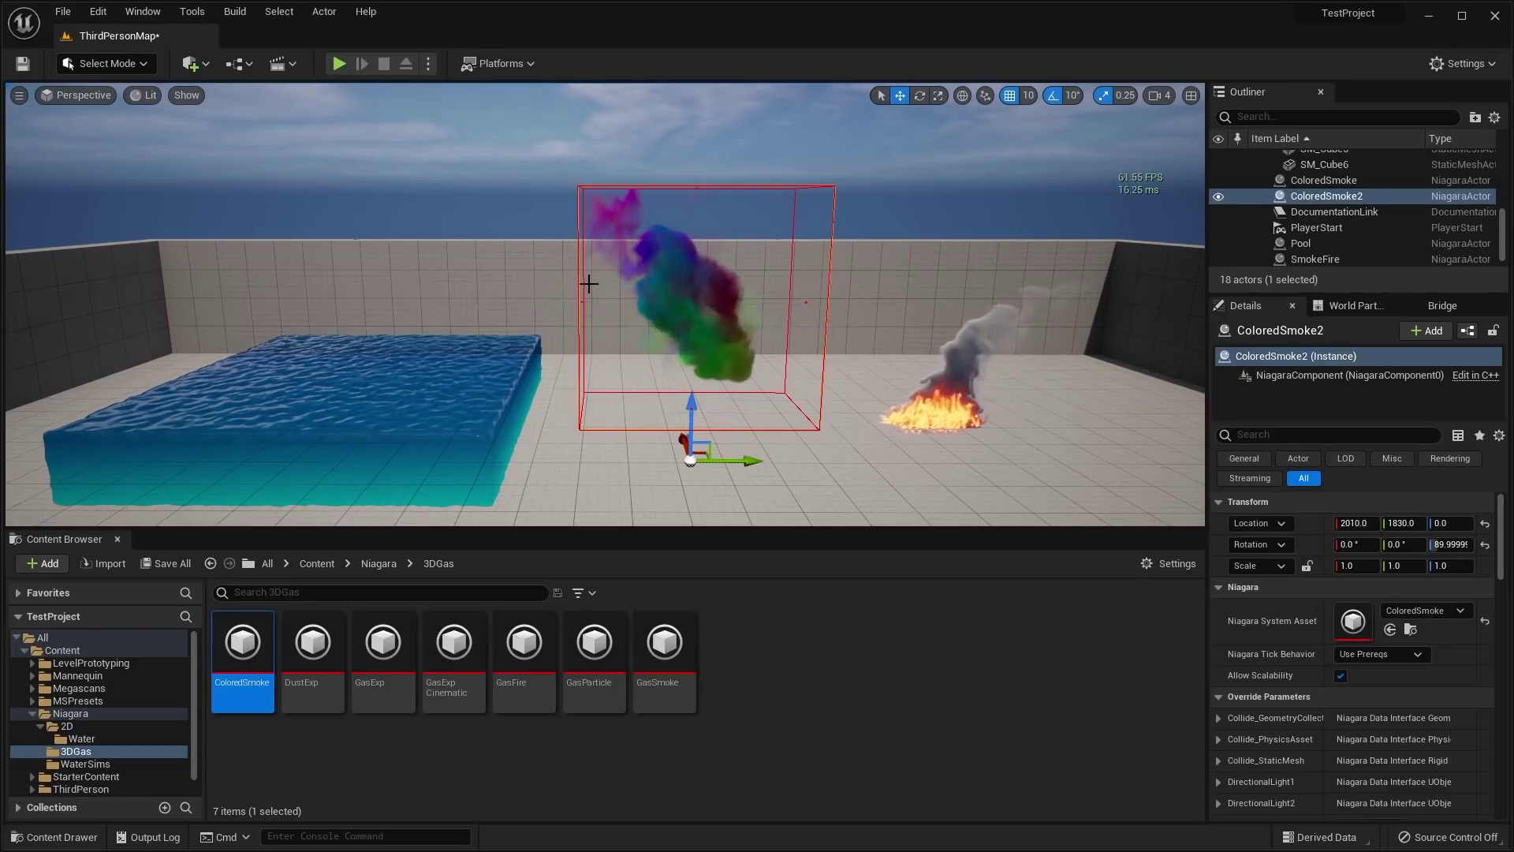
click(104, 14)
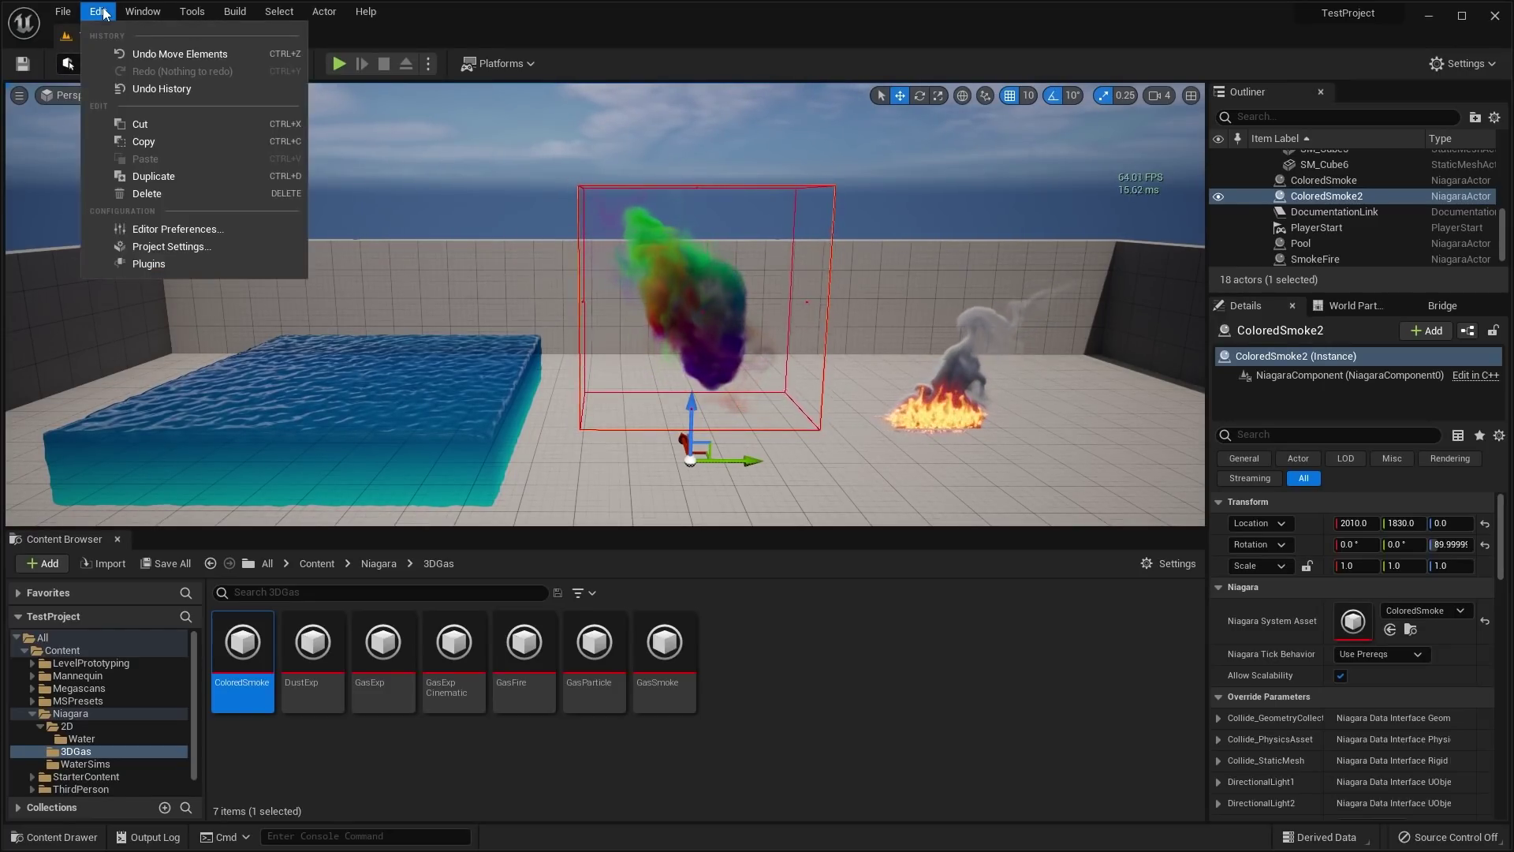
click(150, 266)
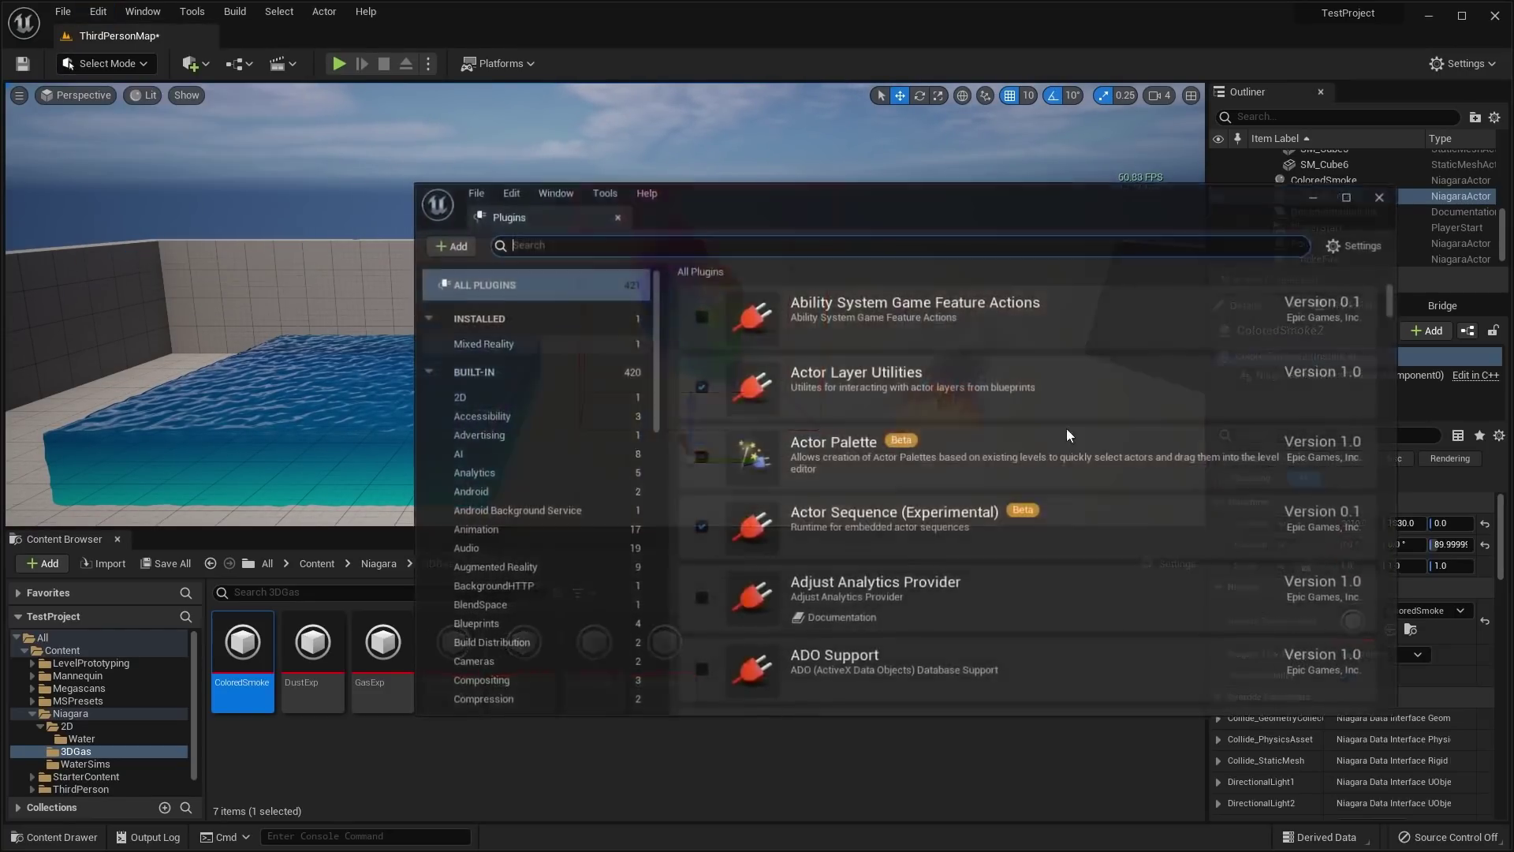
text(nia)
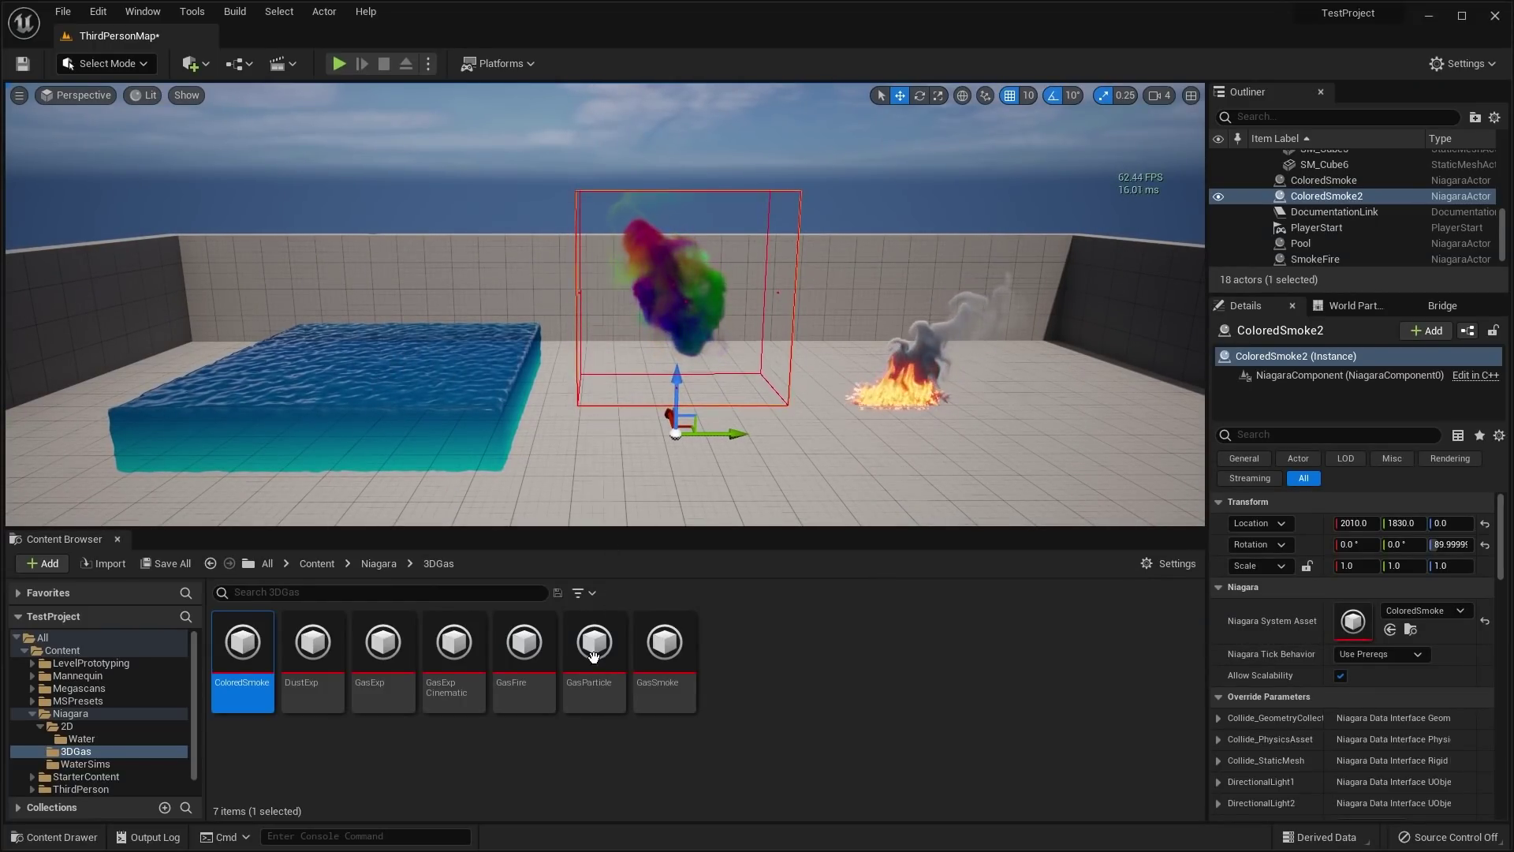
- Browse to the Niagara 2D samples folder and frame ColoredSmoke2 in the view
click(380, 564)
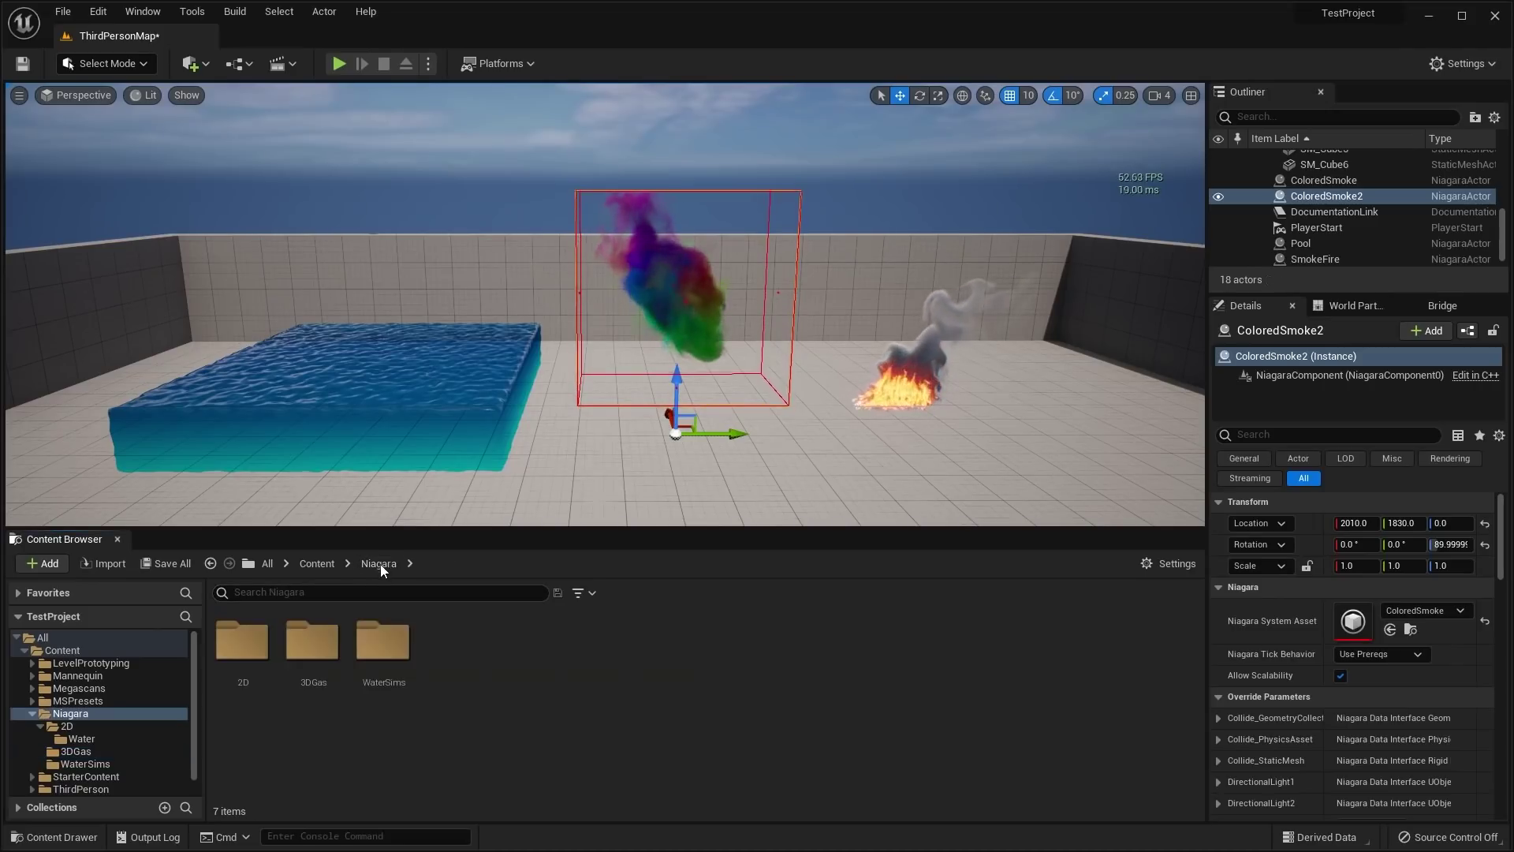
double_click(253, 653)
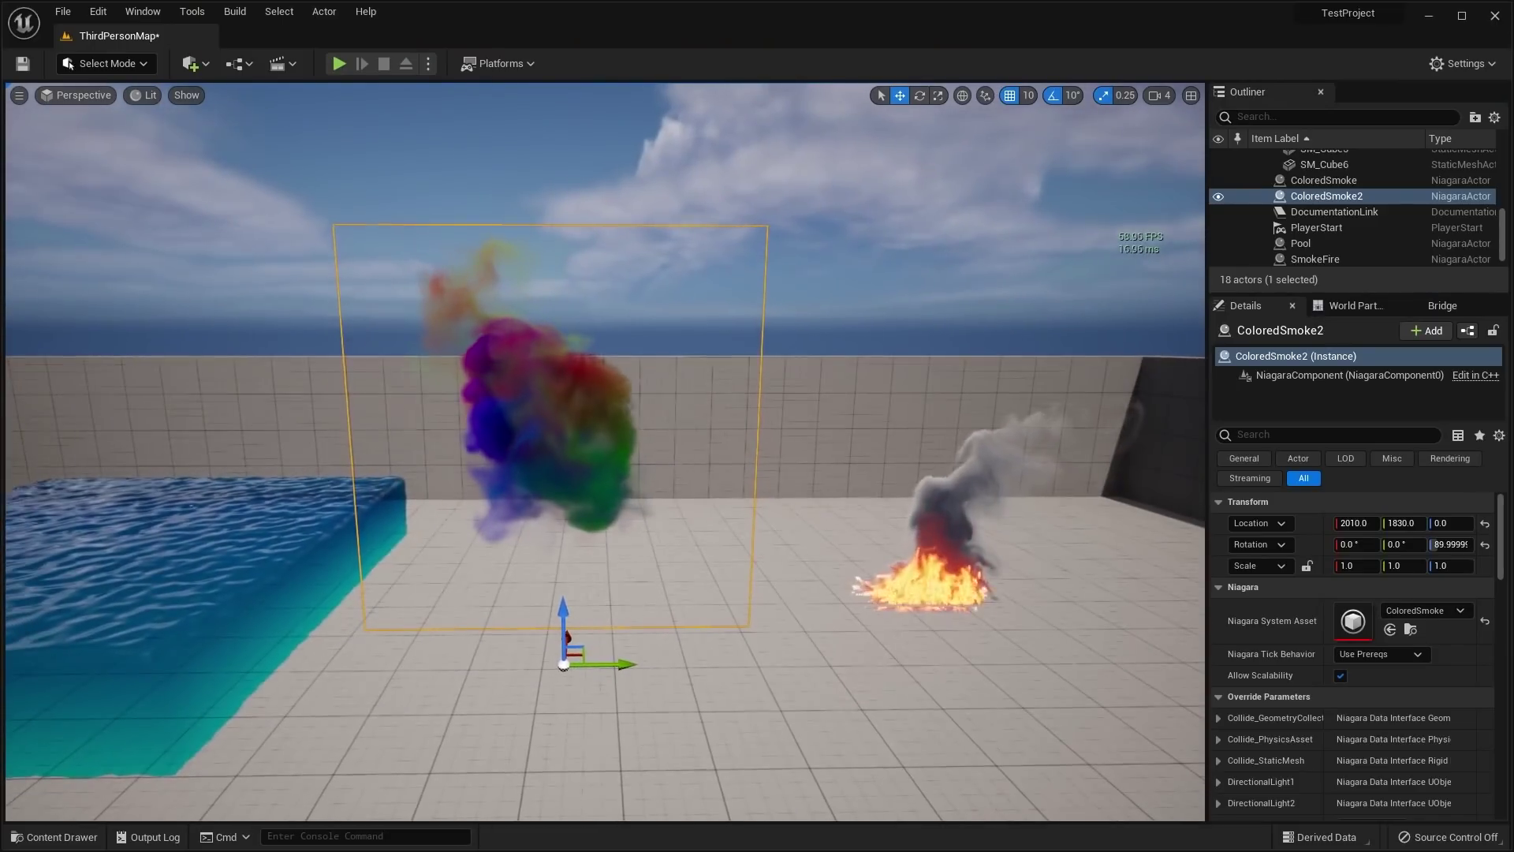
key(f)
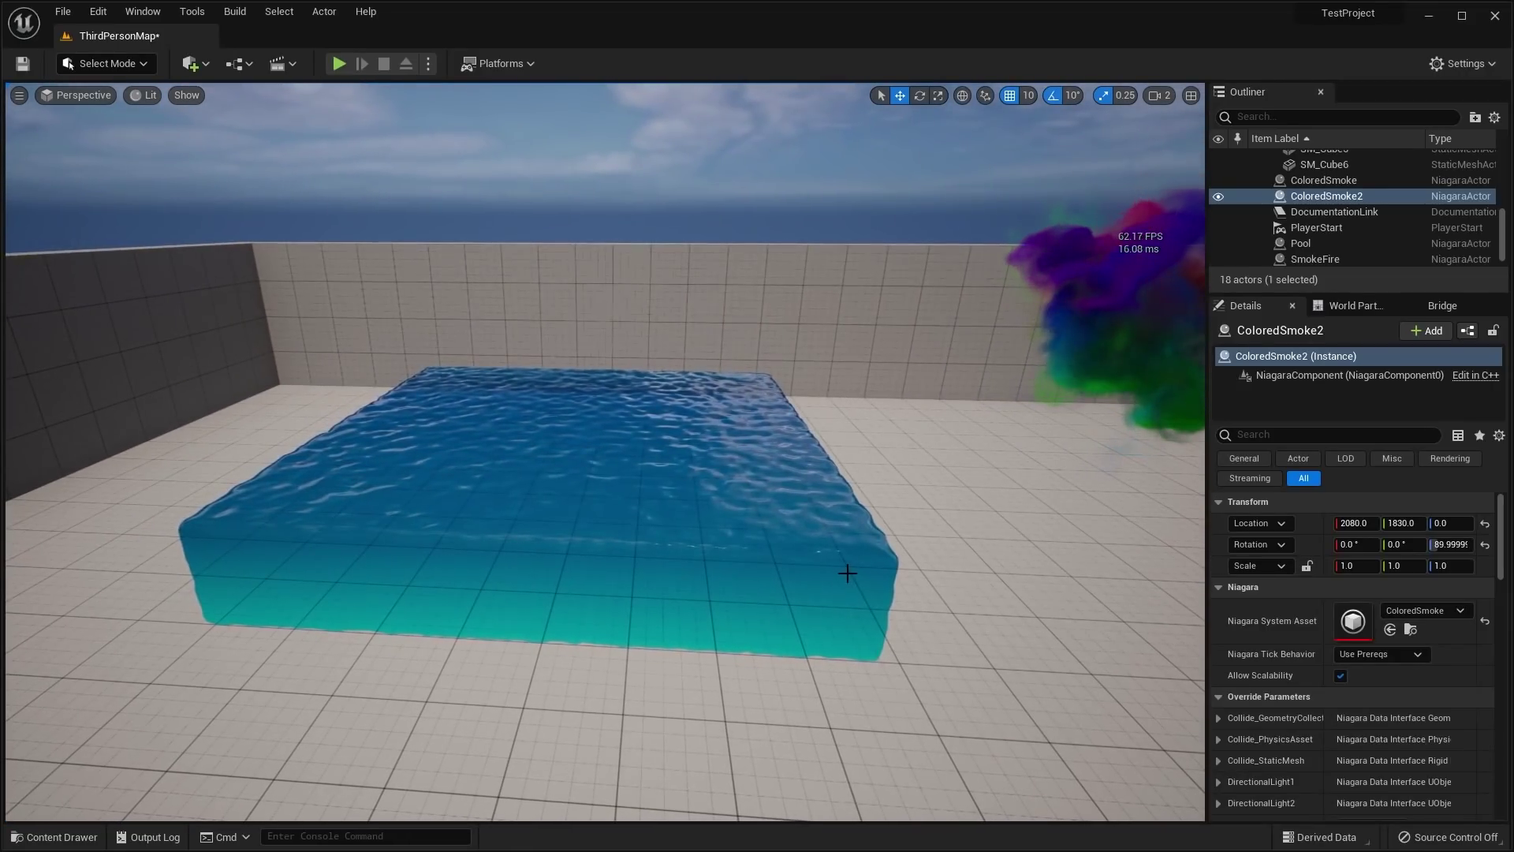
- Slide the Pool simulation along Y to slosh it, then place a WaterCube simulation
click(880, 552)
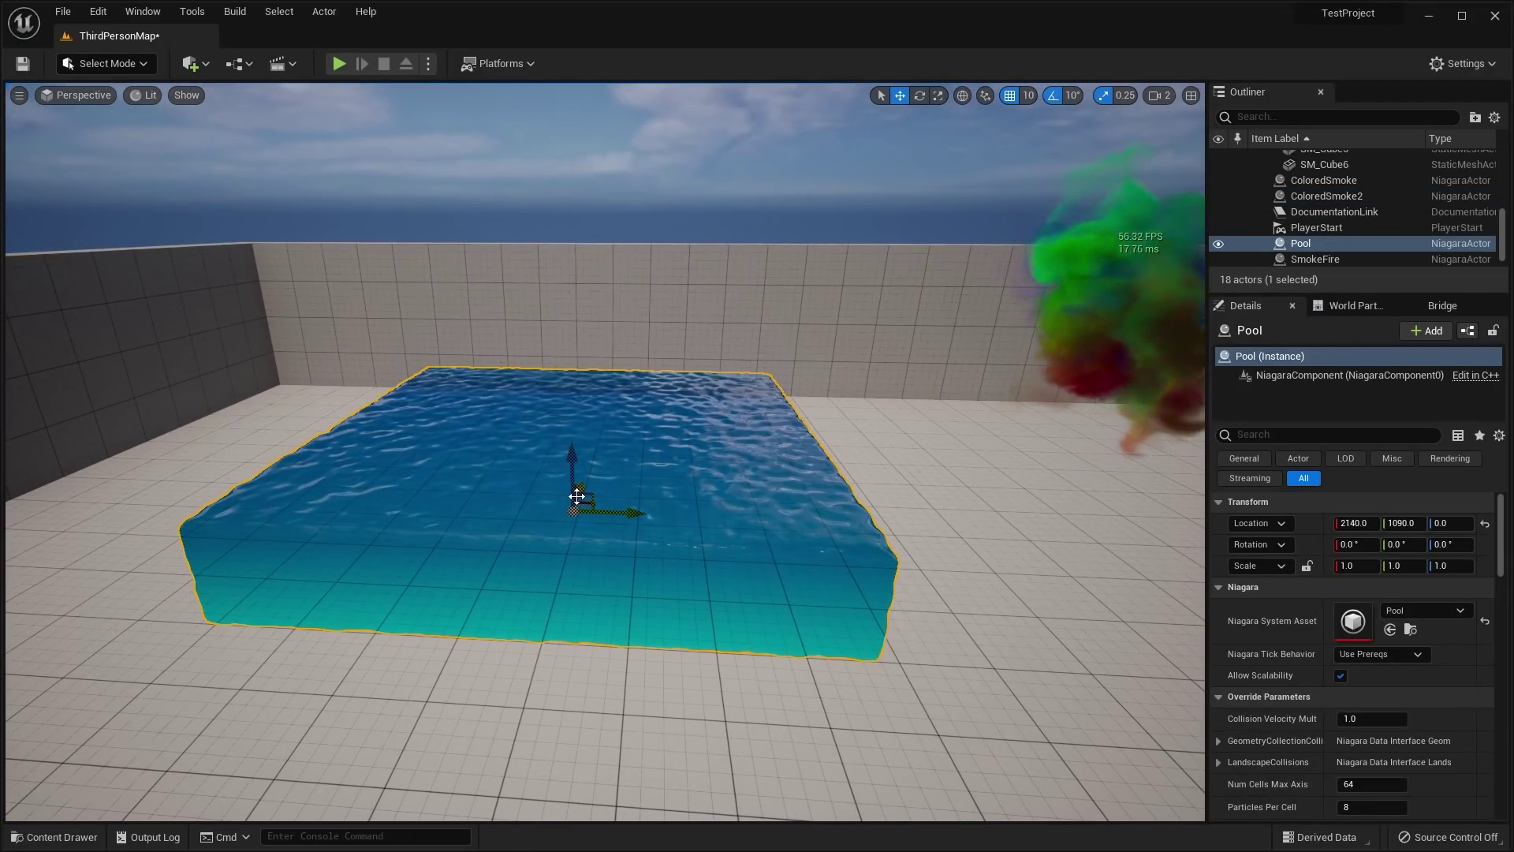
scroll(749, 451, up, 3)
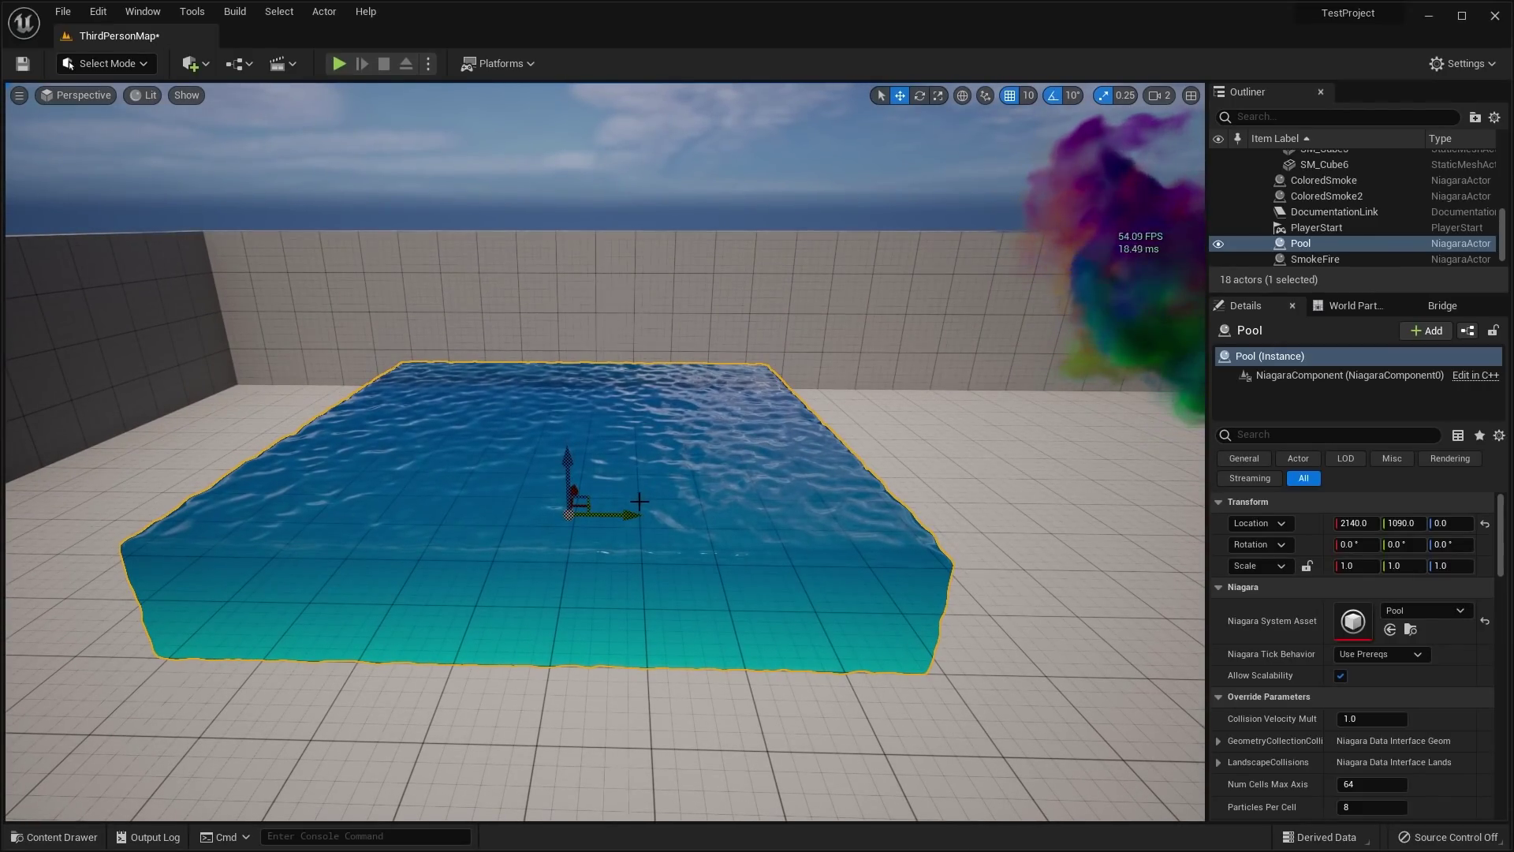
drag(668, 513, 616, 515)
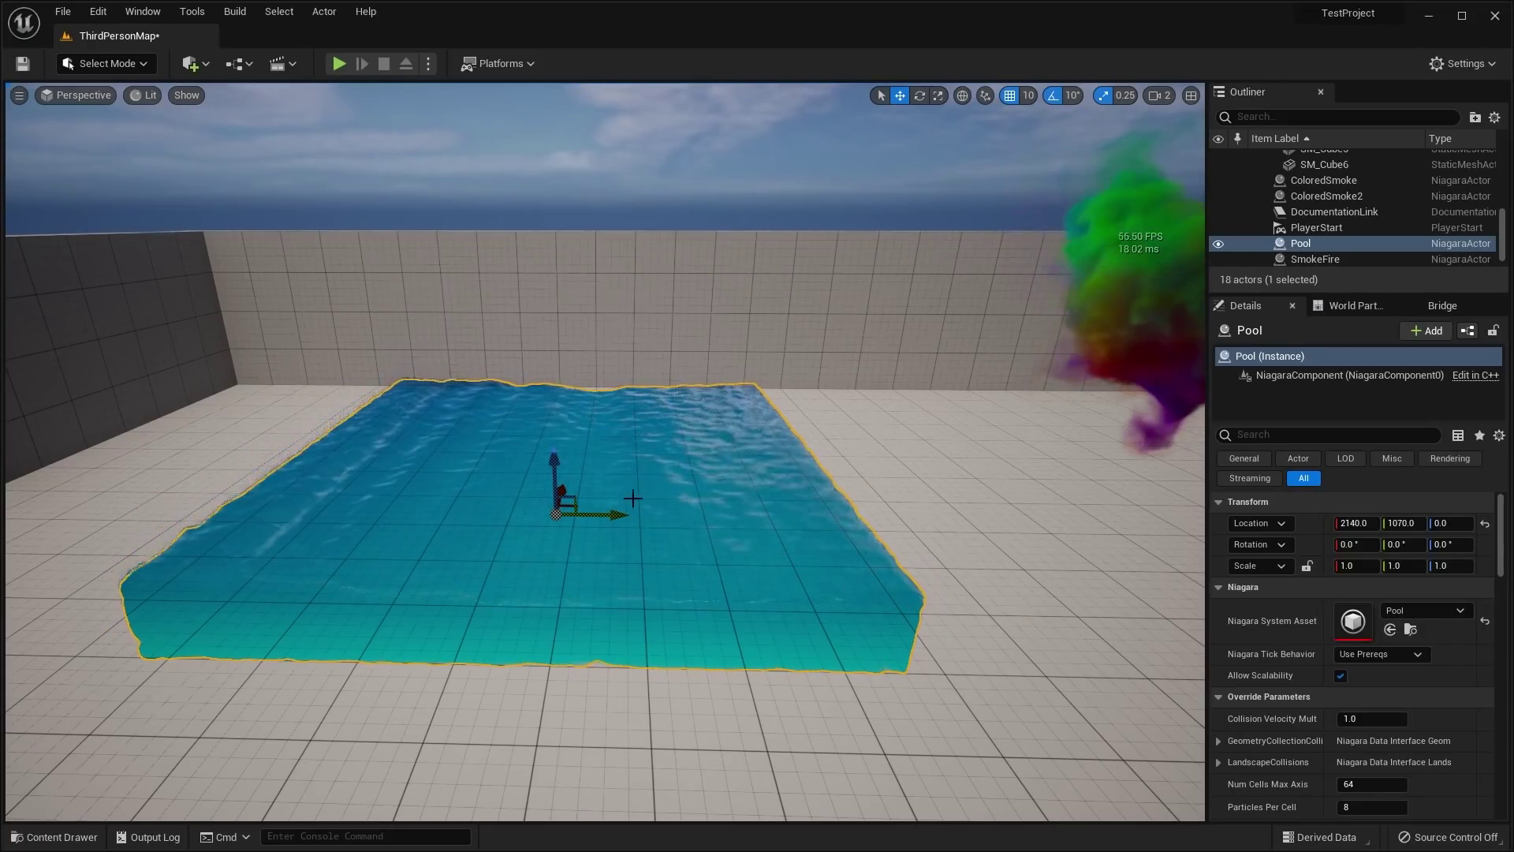
alt+drag(716, 496, 710, 420)
alt+drag(803, 425, 771, 435)
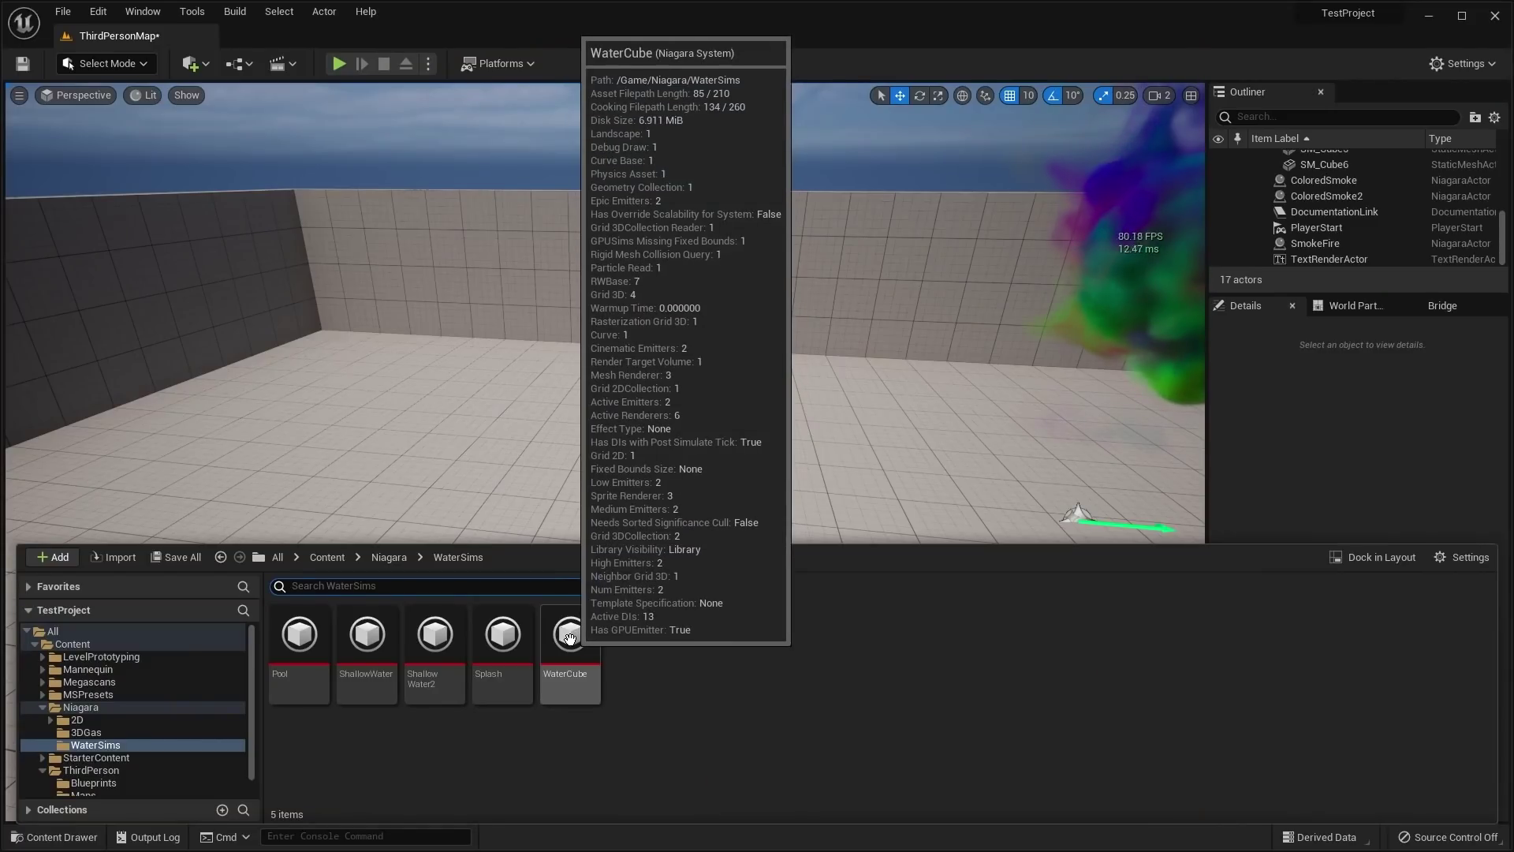
drag(567, 641, 534, 516)
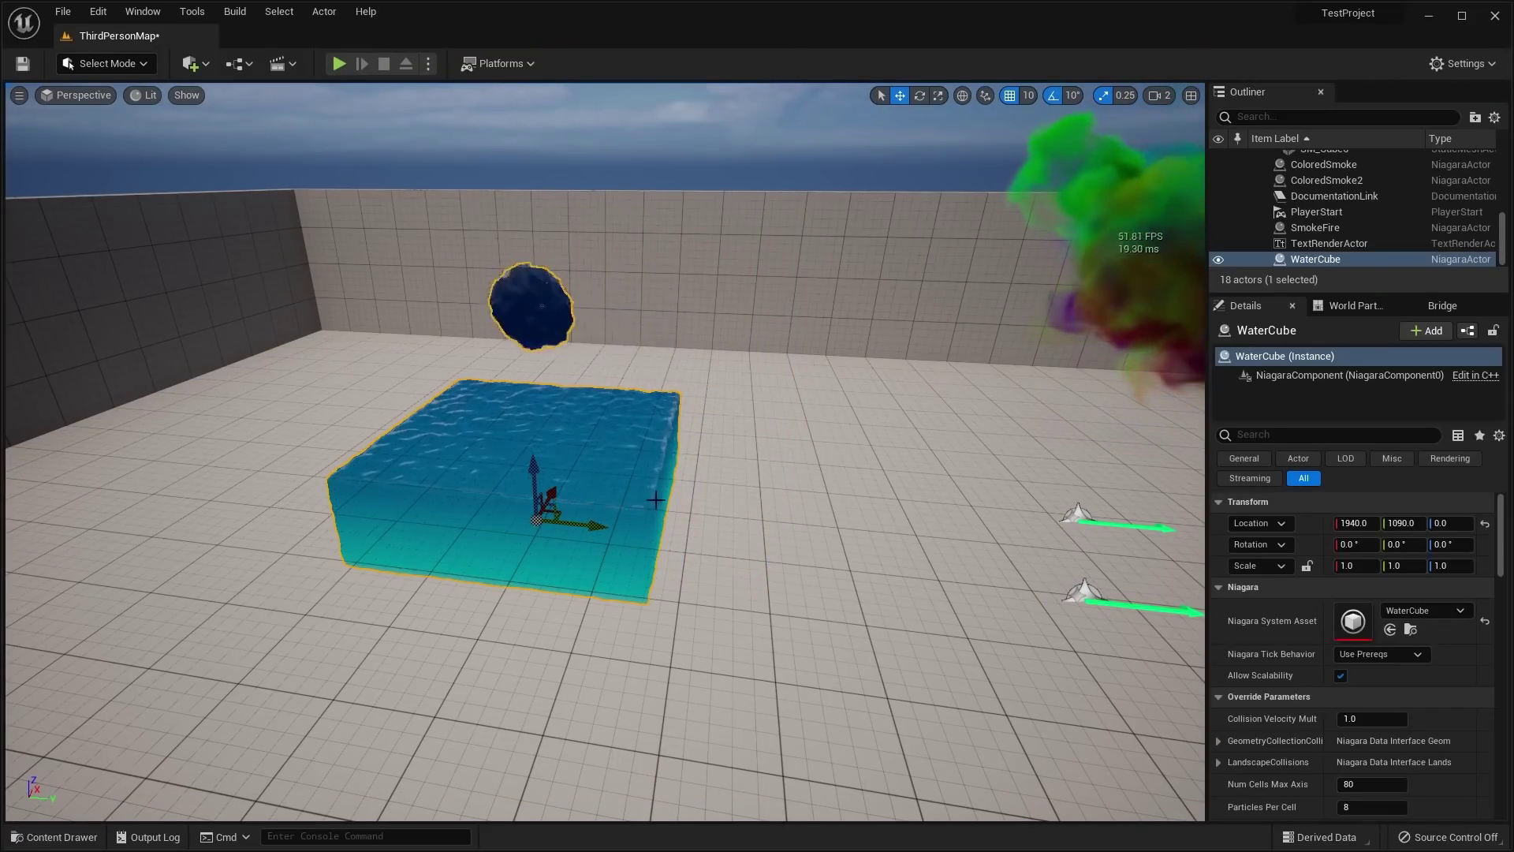
- Move the WaterCube to a new spot and view it at eye level
alt+drag(661, 501, 635, 506)
scroll(686, 660, down, 5)
drag(710, 665, 820, 583)
scroll(694, 686, up, 5)
scroll(867, 504, up, 5)
scroll(868, 505, down, 5)
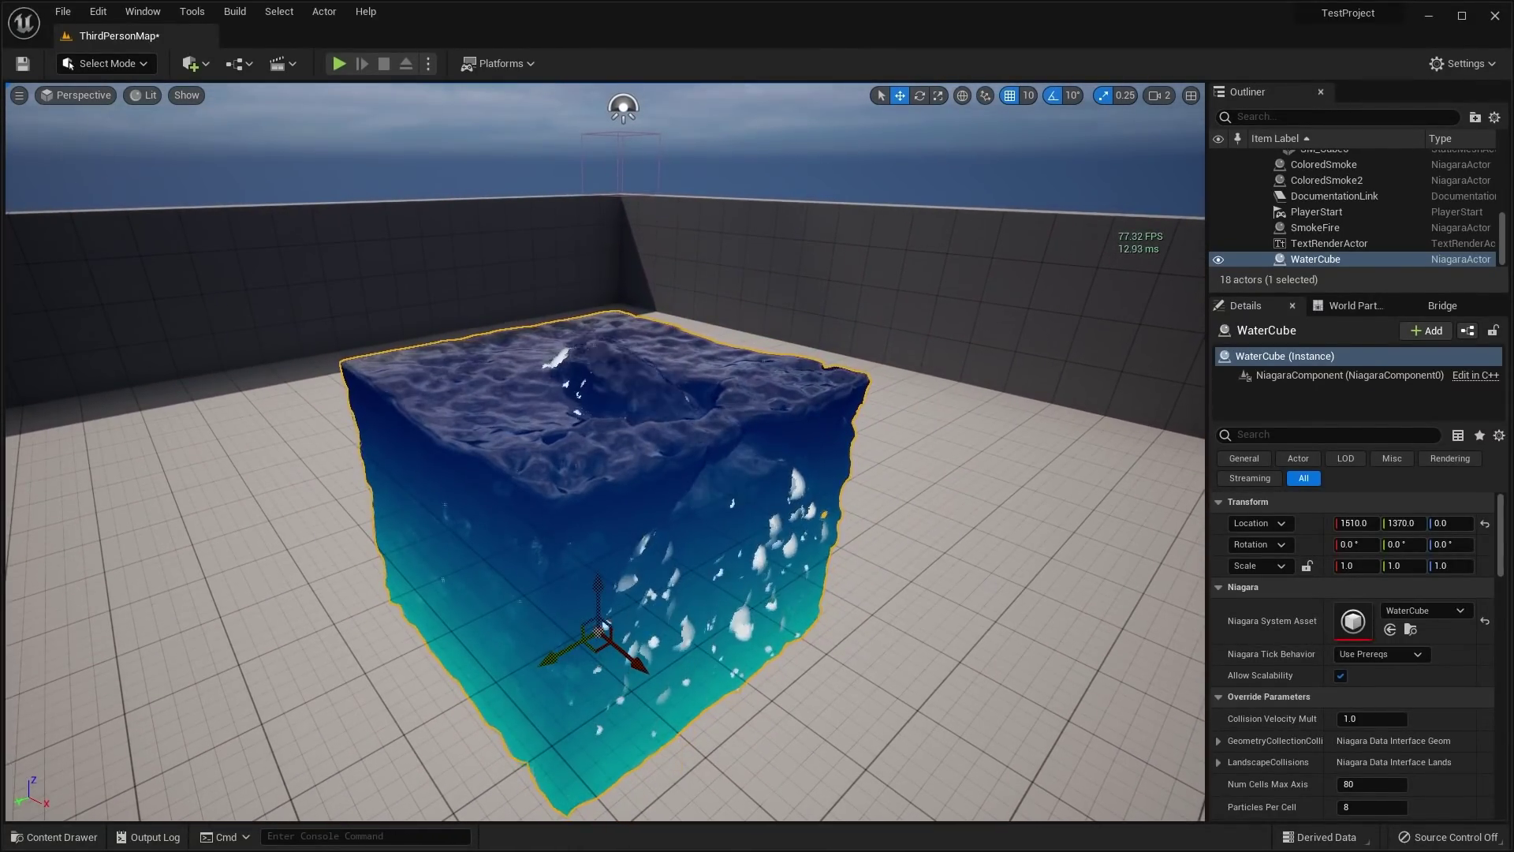
alt+drag(1002, 380, 899, 316)
scroll(994, 300, up, 3)
- Push the WaterCube sideways and along X so the water splashes, then settles
drag(631, 674, 662, 627)
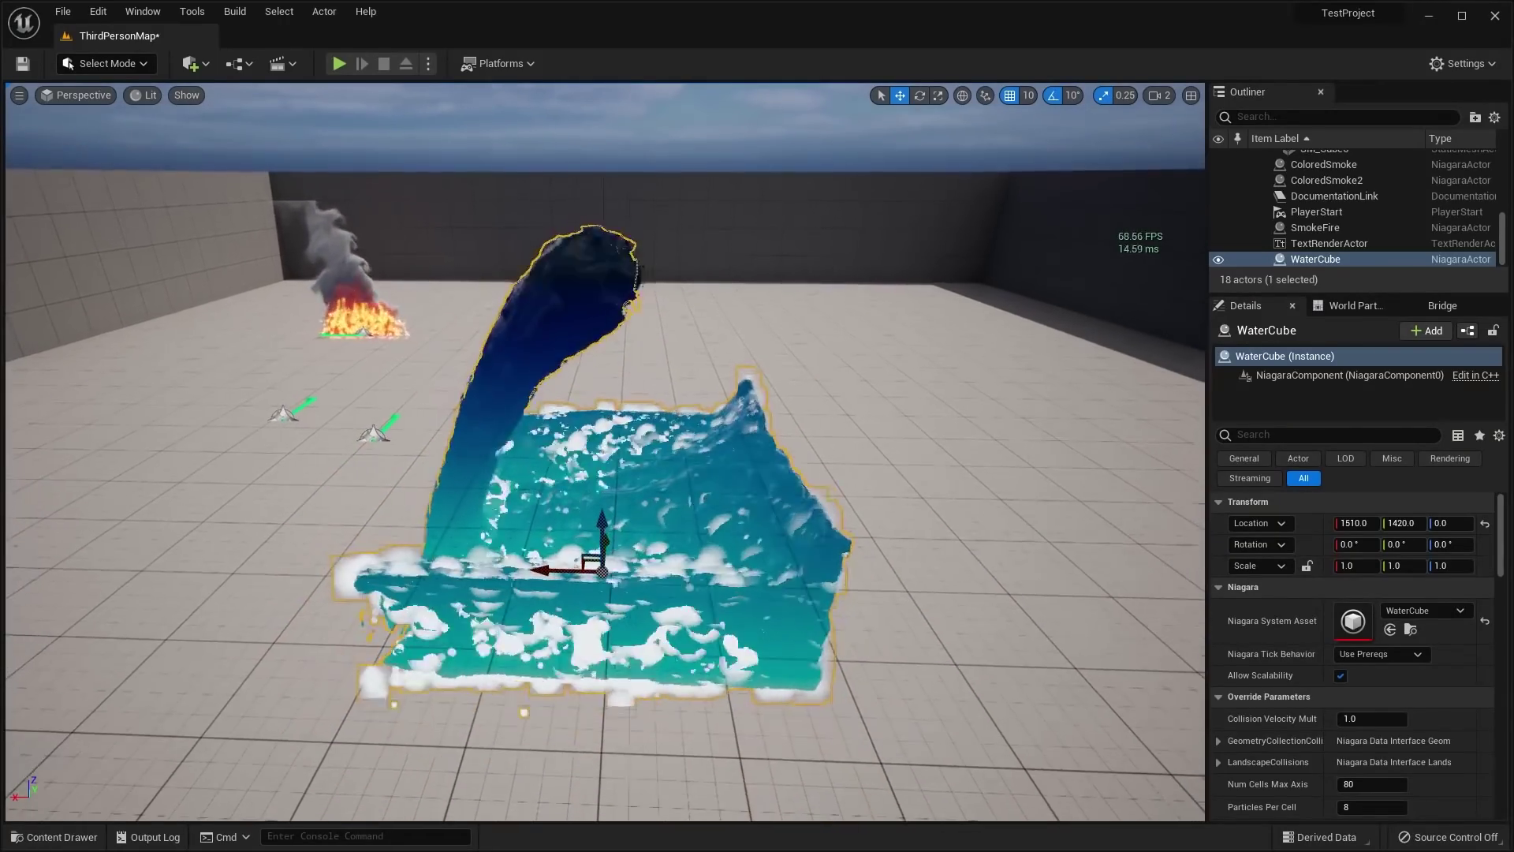
right_drag(885, 531, 841, 523)
drag(647, 536, 644, 556)
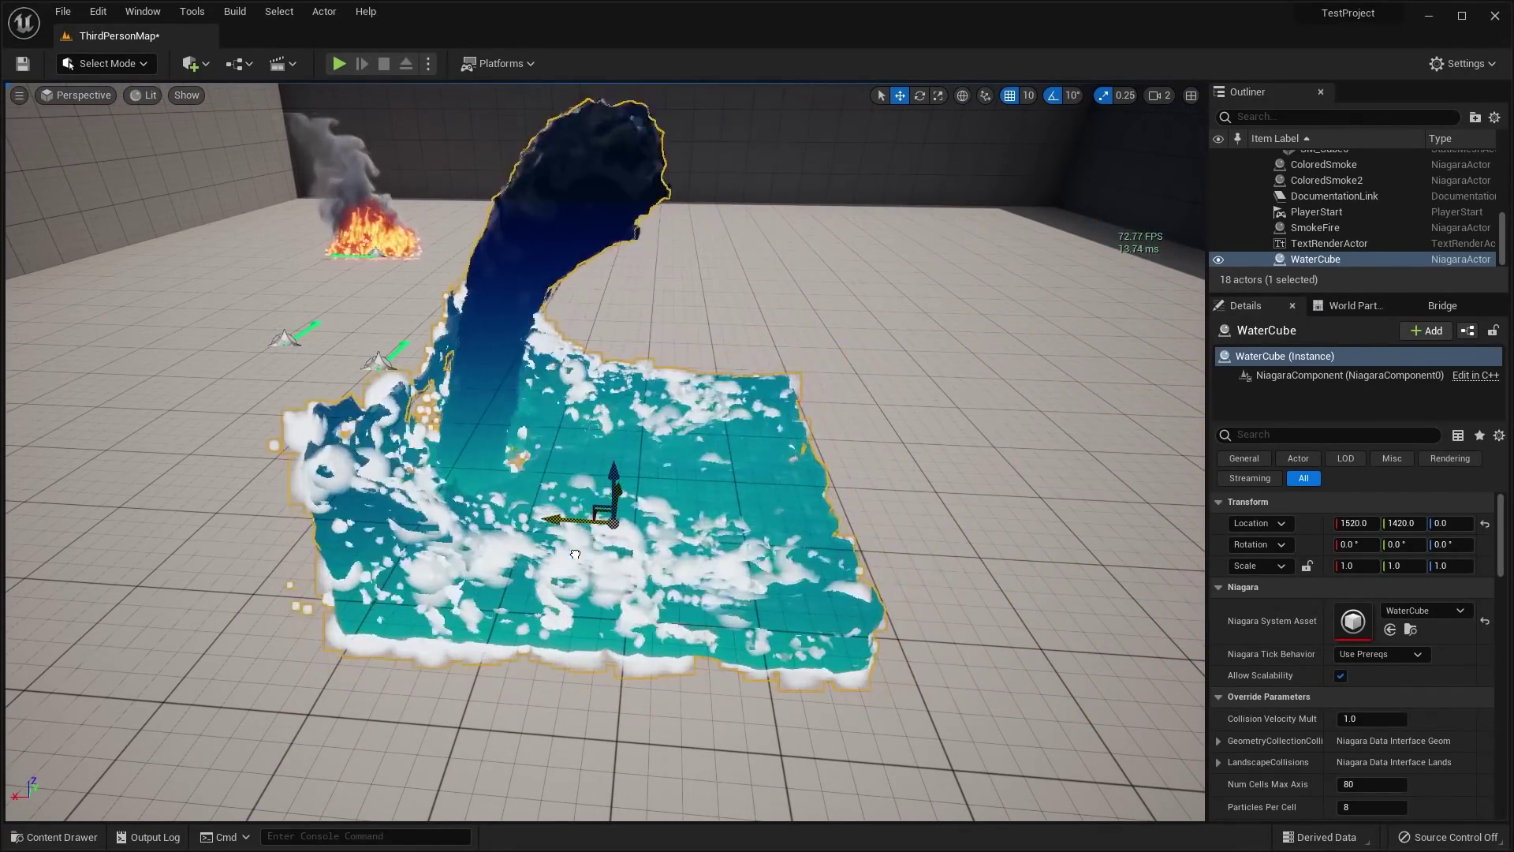
drag(808, 451, 682, 445)
right_drag(899, 505, 797, 484)
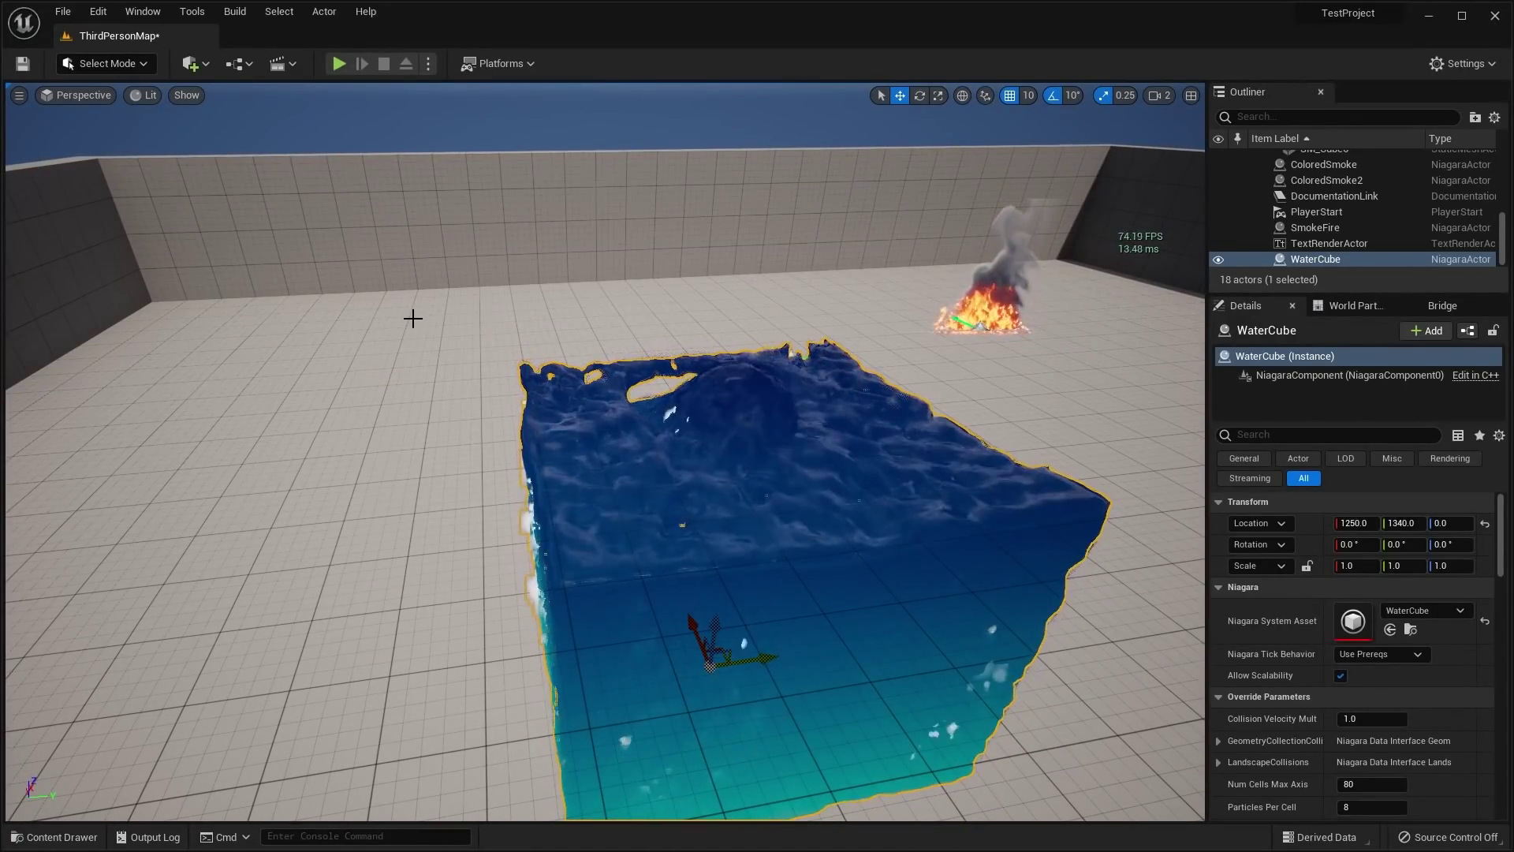
scroll(674, 368, down, 5)
right_drag(674, 369, 854, 448)
scroll(765, 366, up, 5)
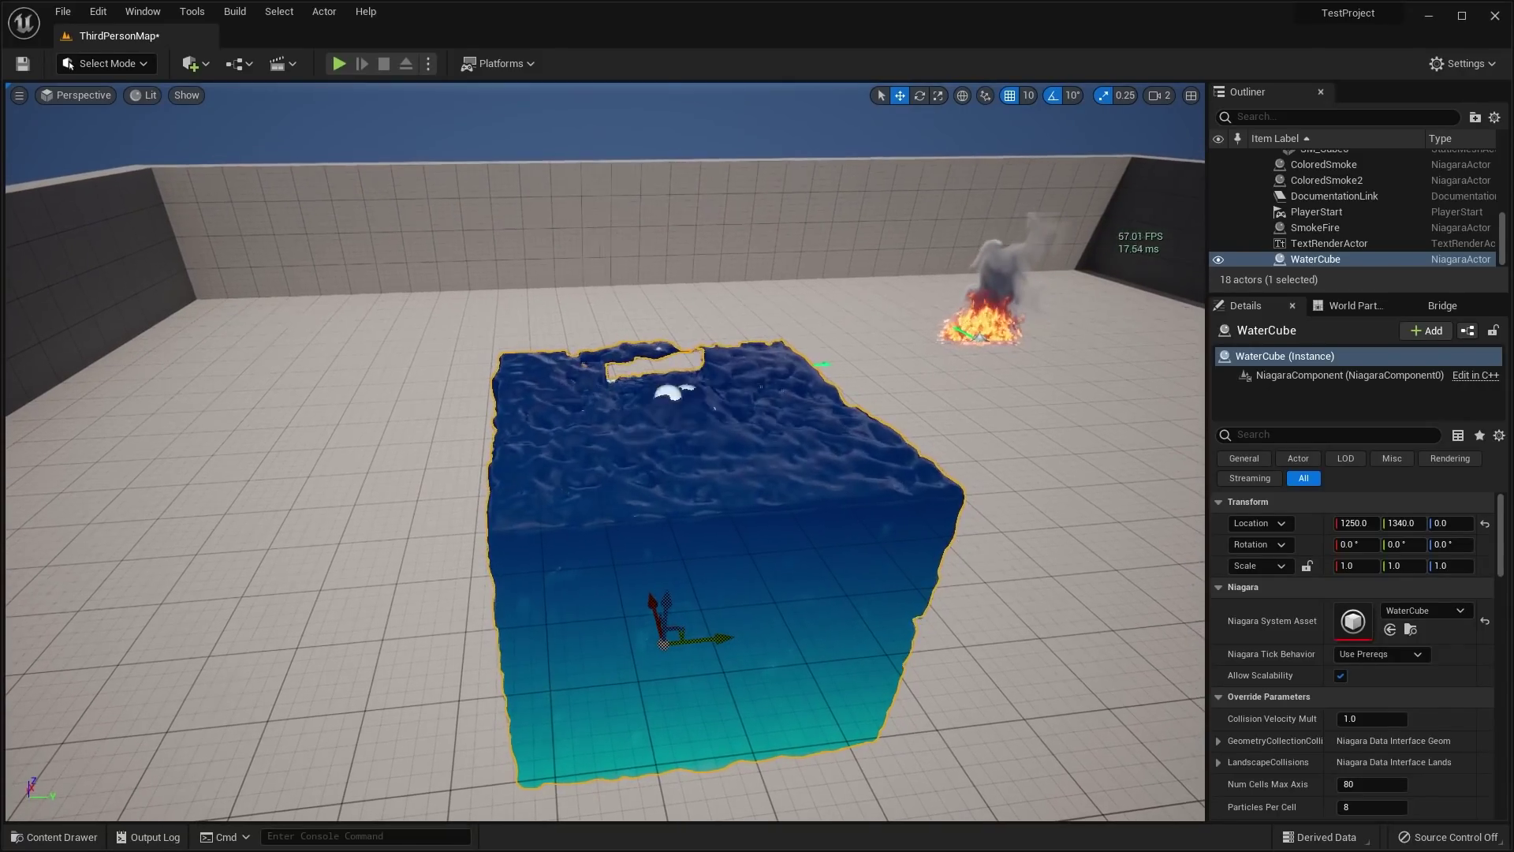
- Delete WaterCube, then place, preview and delete a trial Splash effect
key(Delete)
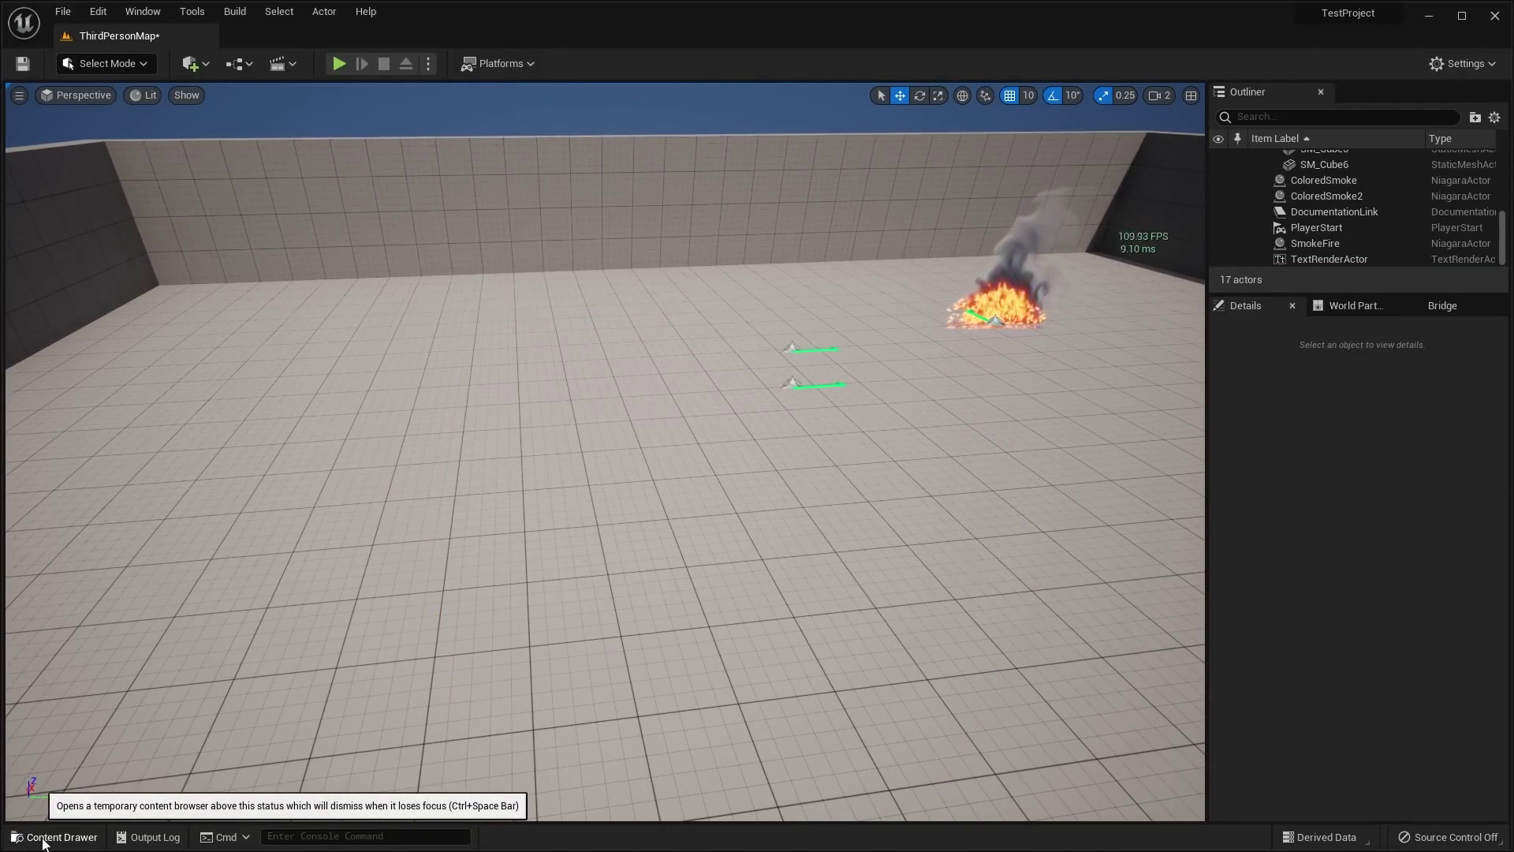
click(54, 836)
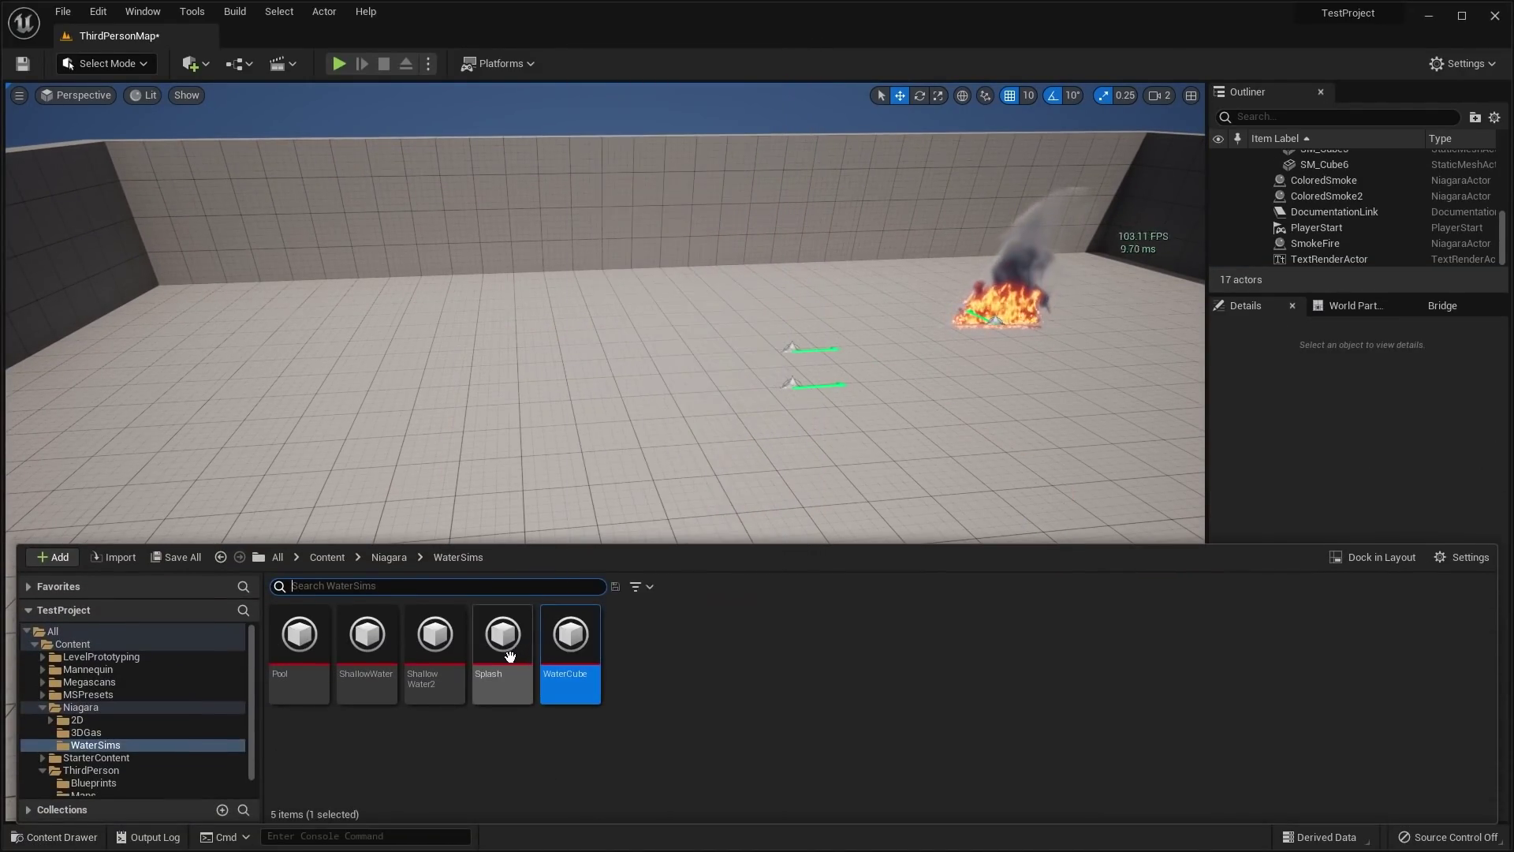
drag(510, 649, 571, 428)
key(f)
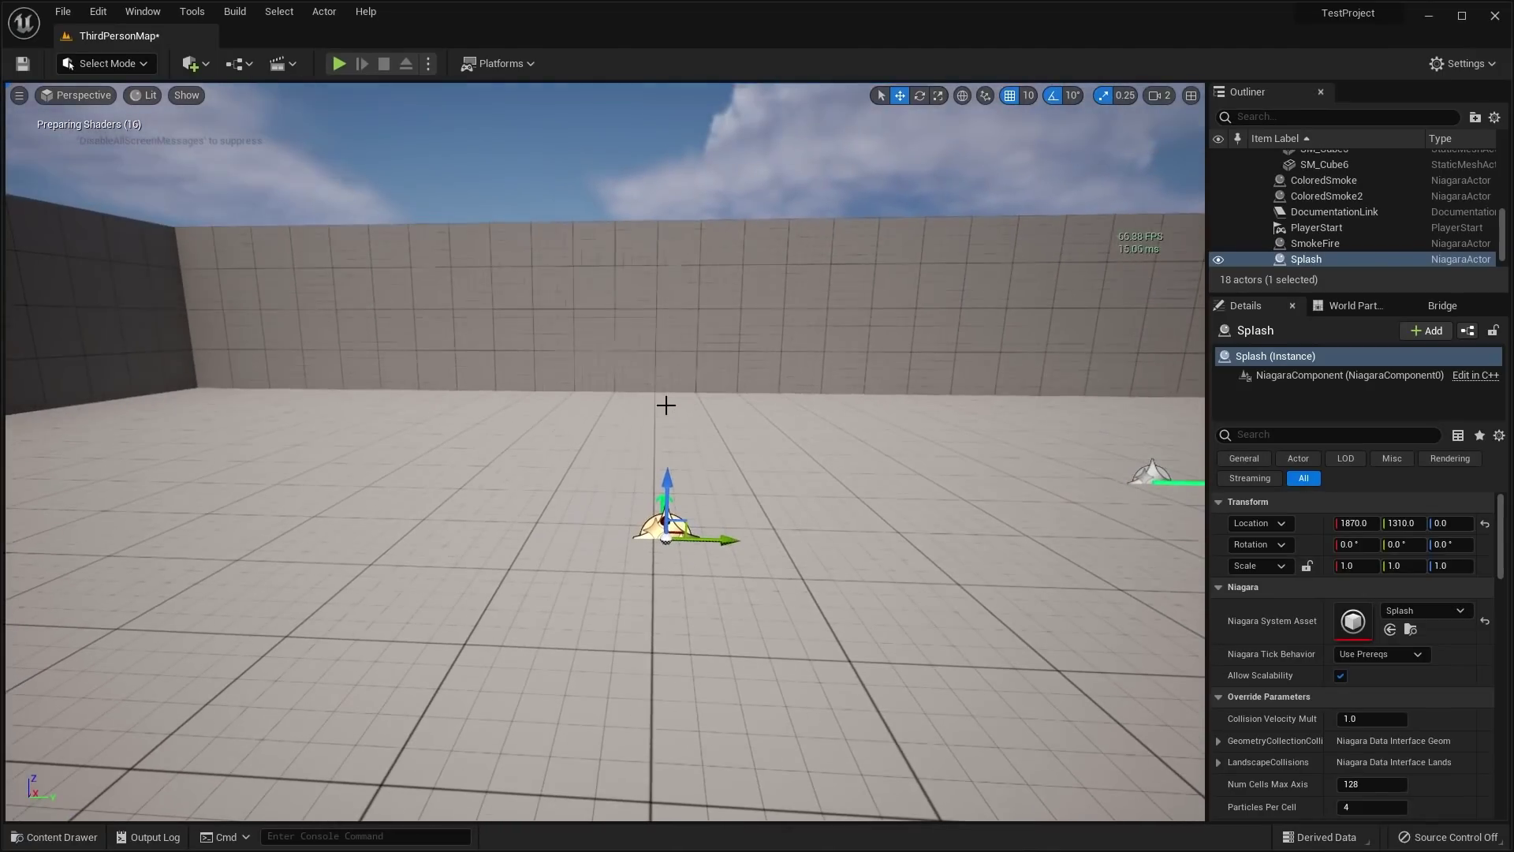
right_drag(757, 447, 812, 457)
right_drag(619, 516, 619, 516)
right_drag(522, 567, 673, 541)
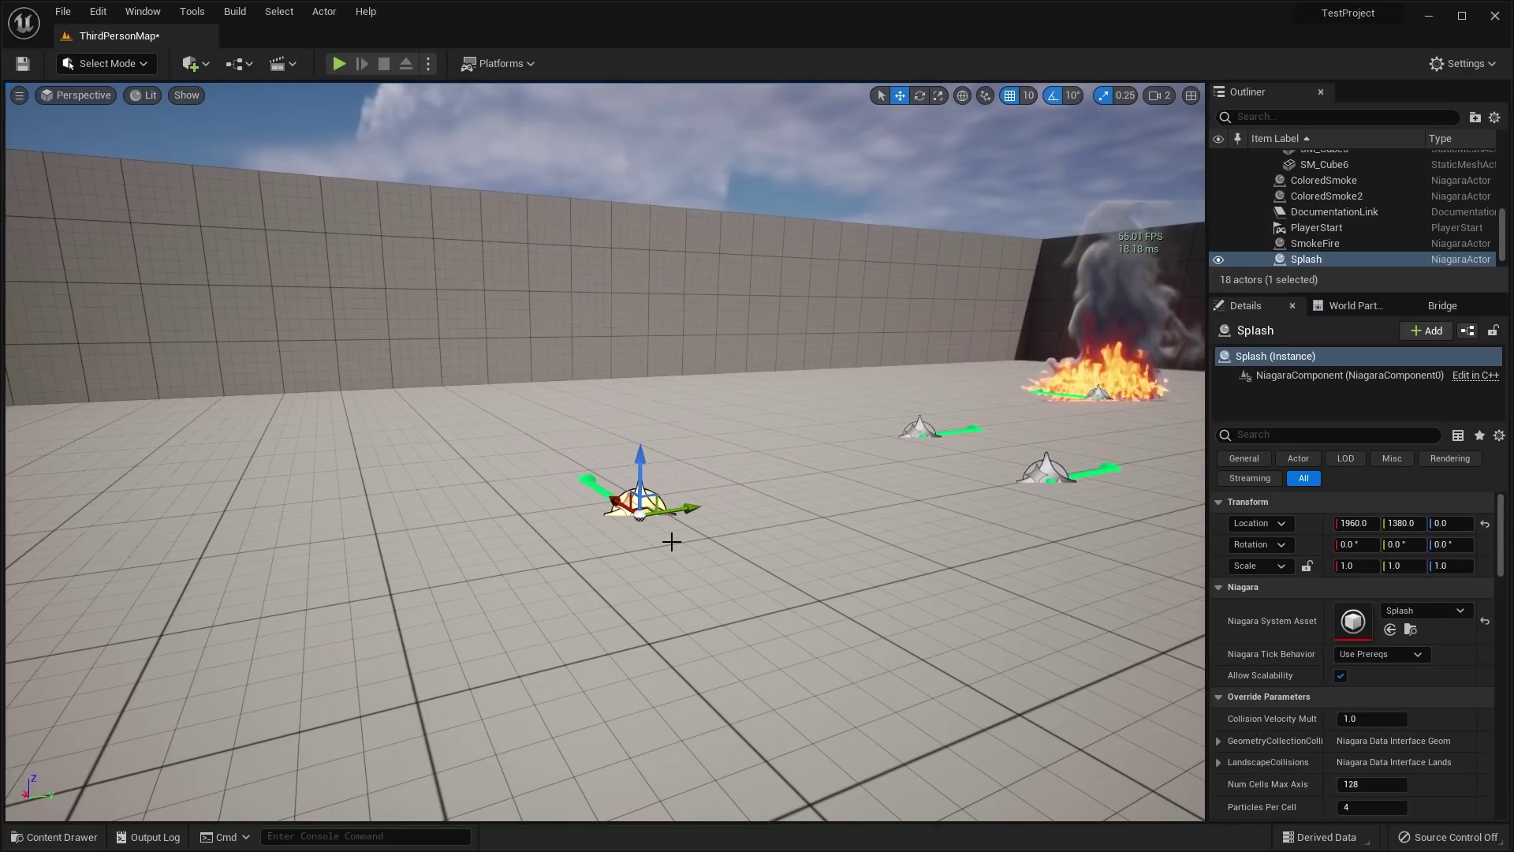
key(Delete)
- Place ShallowWater2 in the level and raise it to Z 80
click(53, 837)
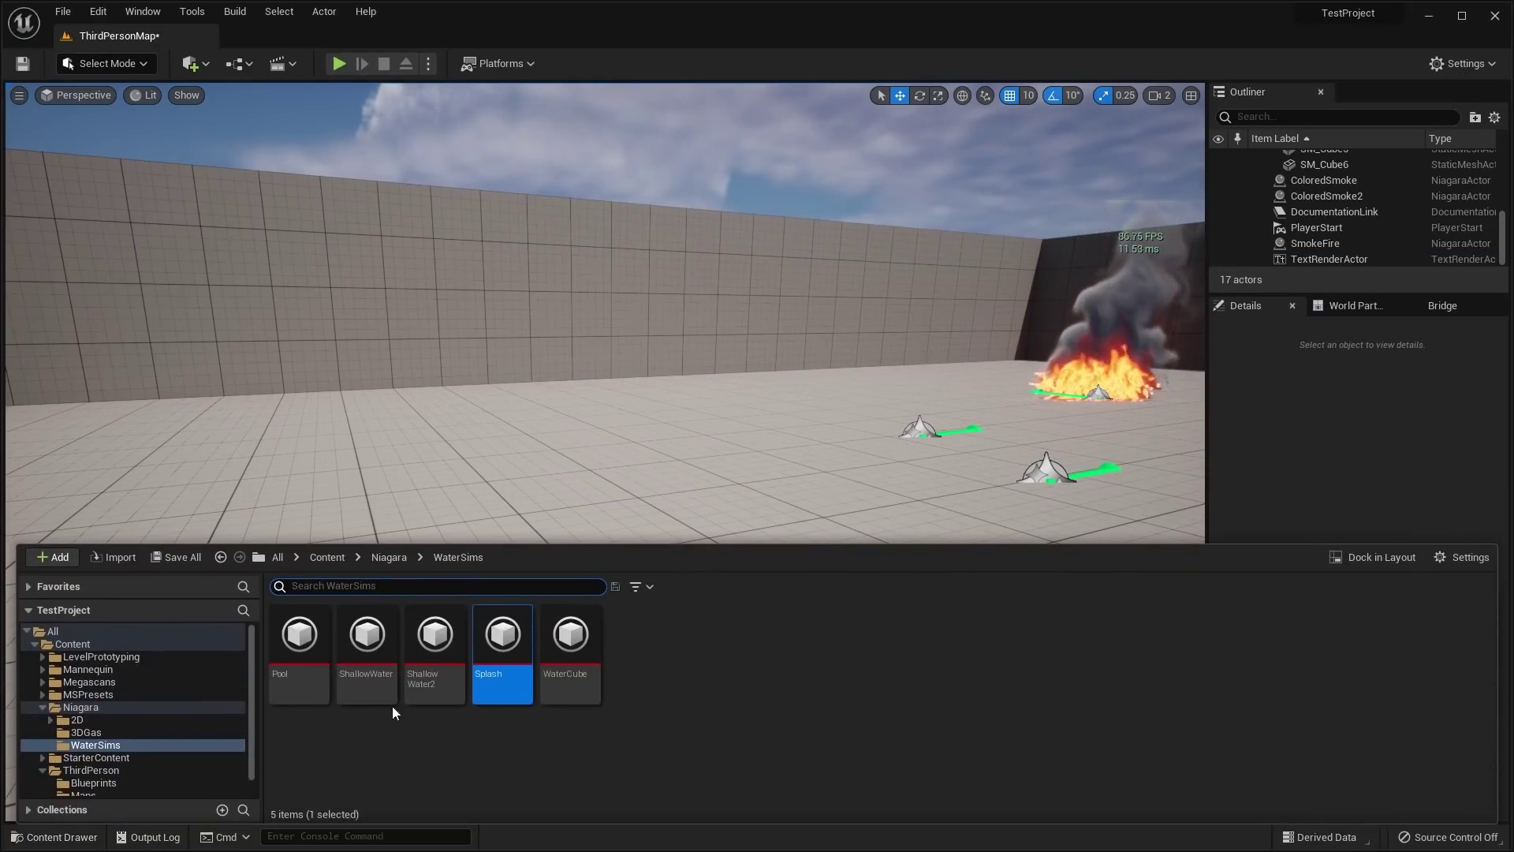
click(435, 641)
drag(434, 640, 596, 418)
right_drag(596, 418, 552, 331)
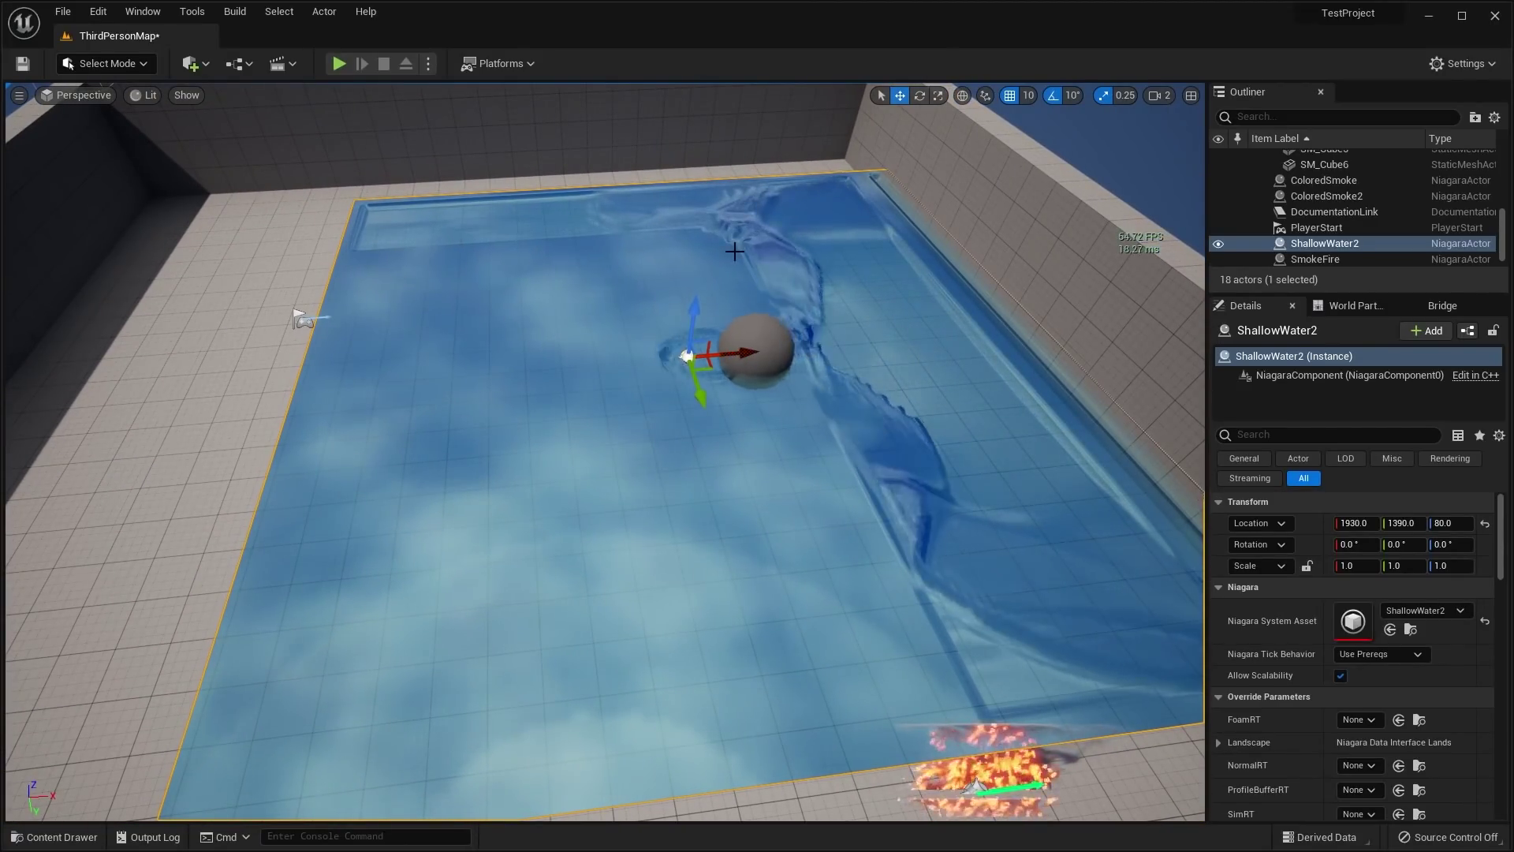
scroll(595, 339, up, 5)
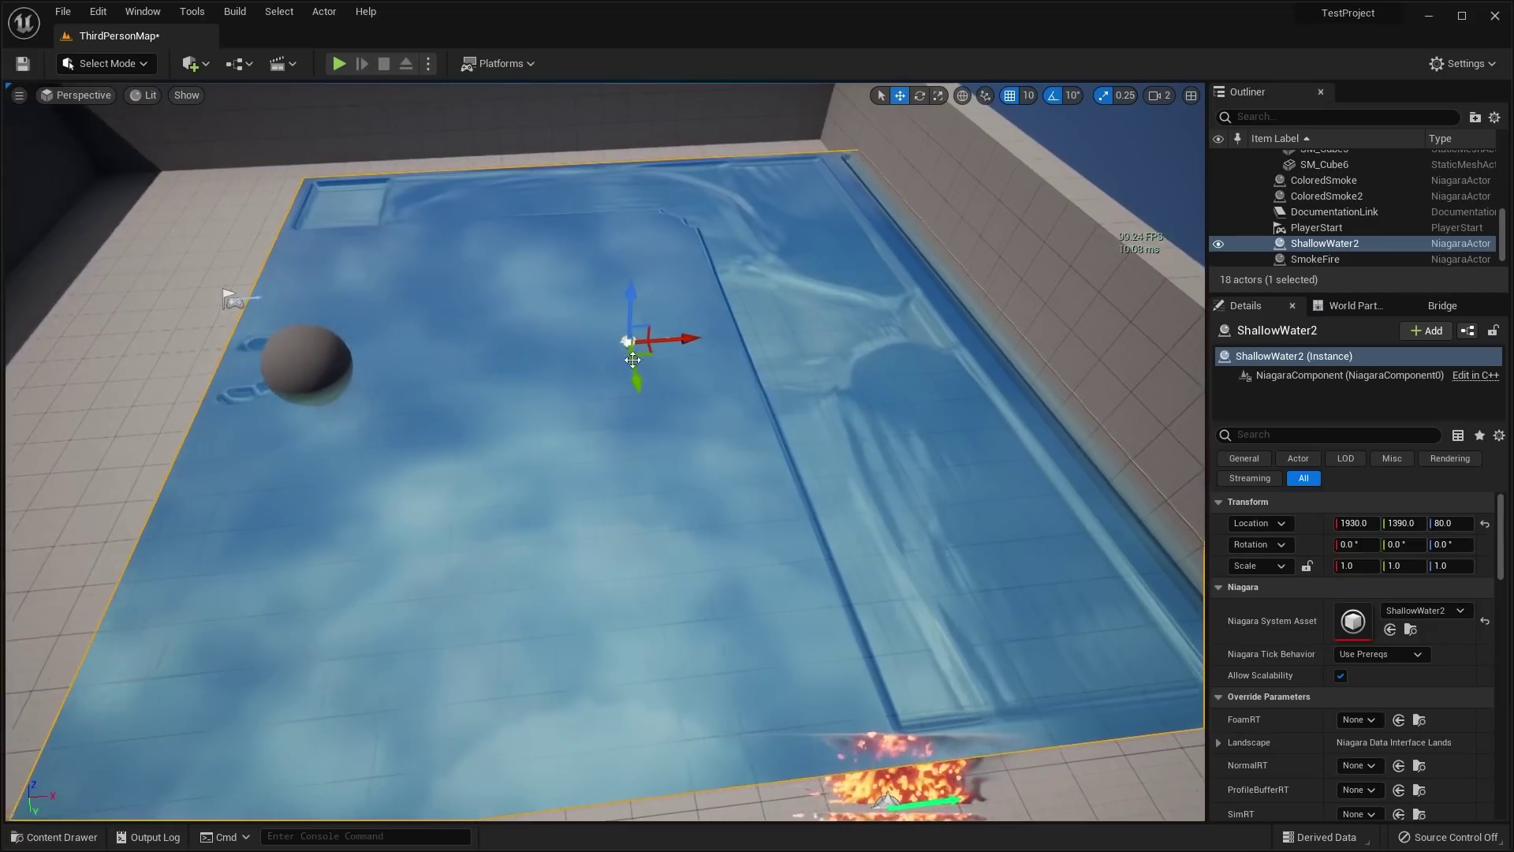
- Open ShallowWater2's system in the docked Niagara editor and orbit its water preview
right_click(598, 332)
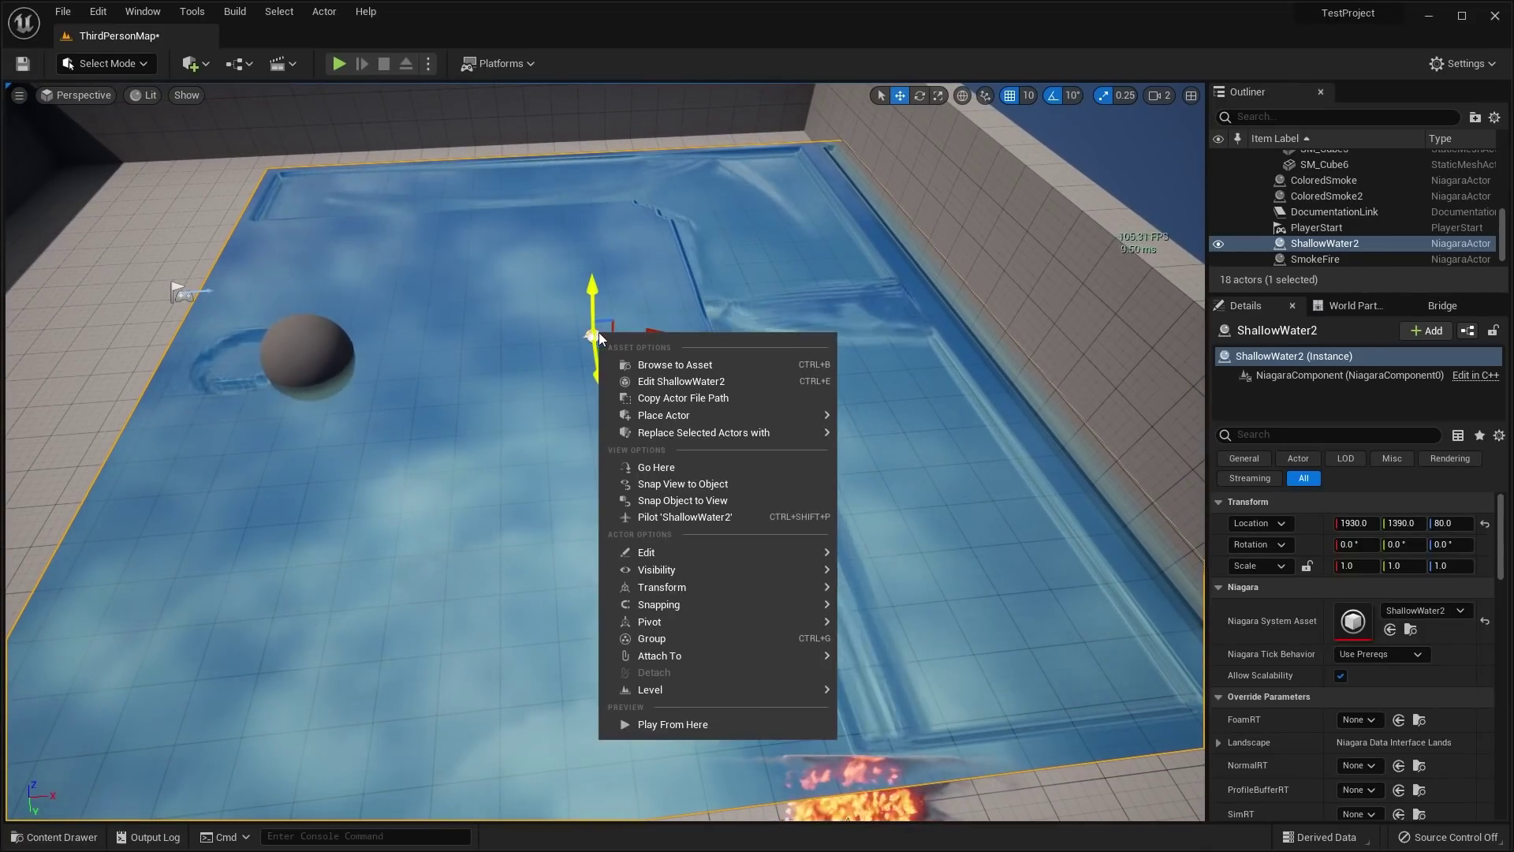
click(648, 382)
drag(212, 55, 432, 27)
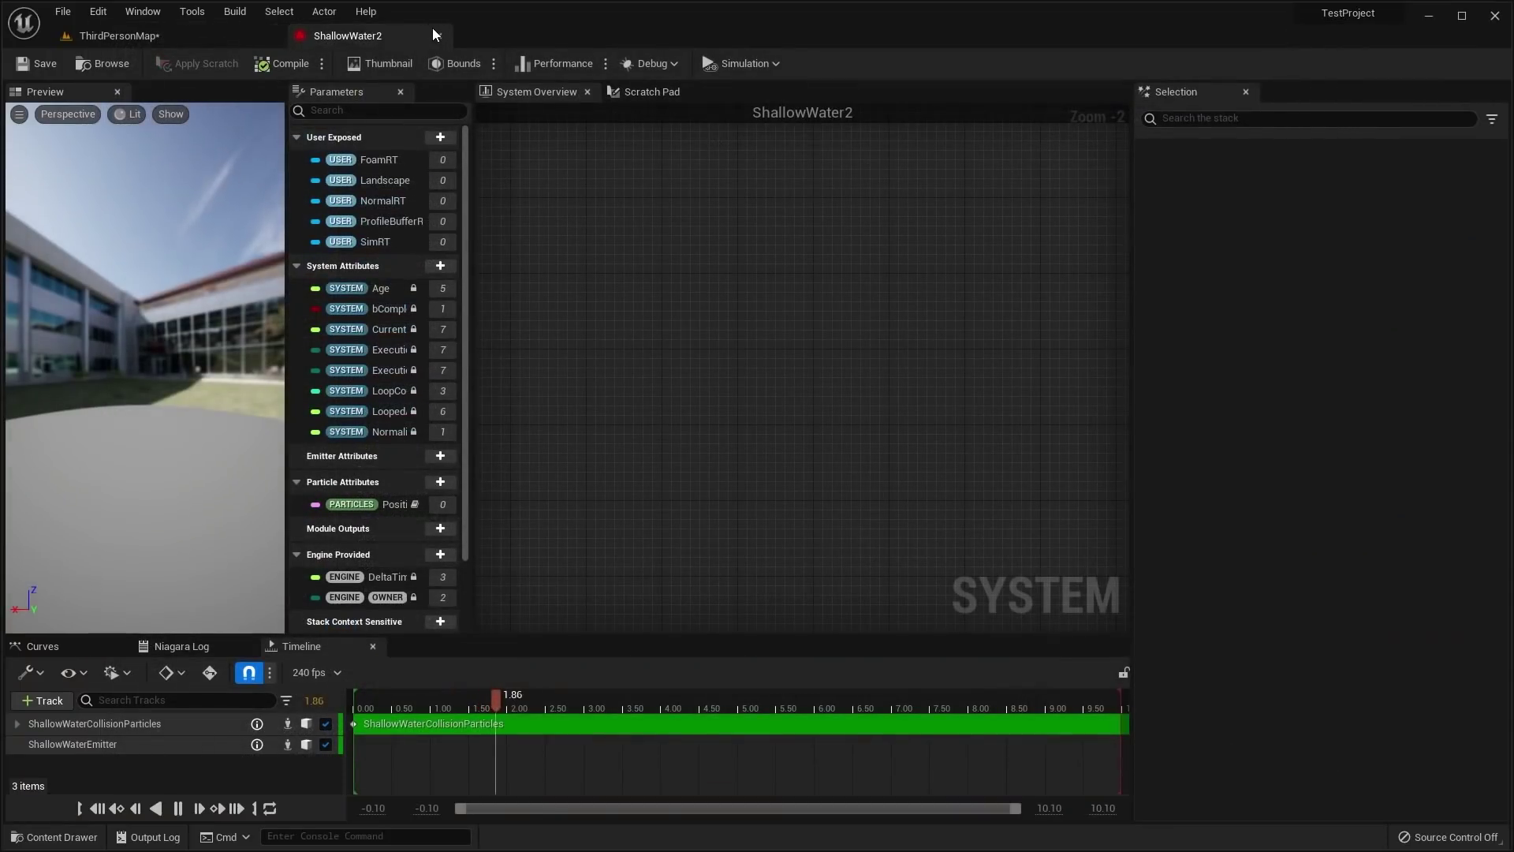
drag(282, 323, 362, 335)
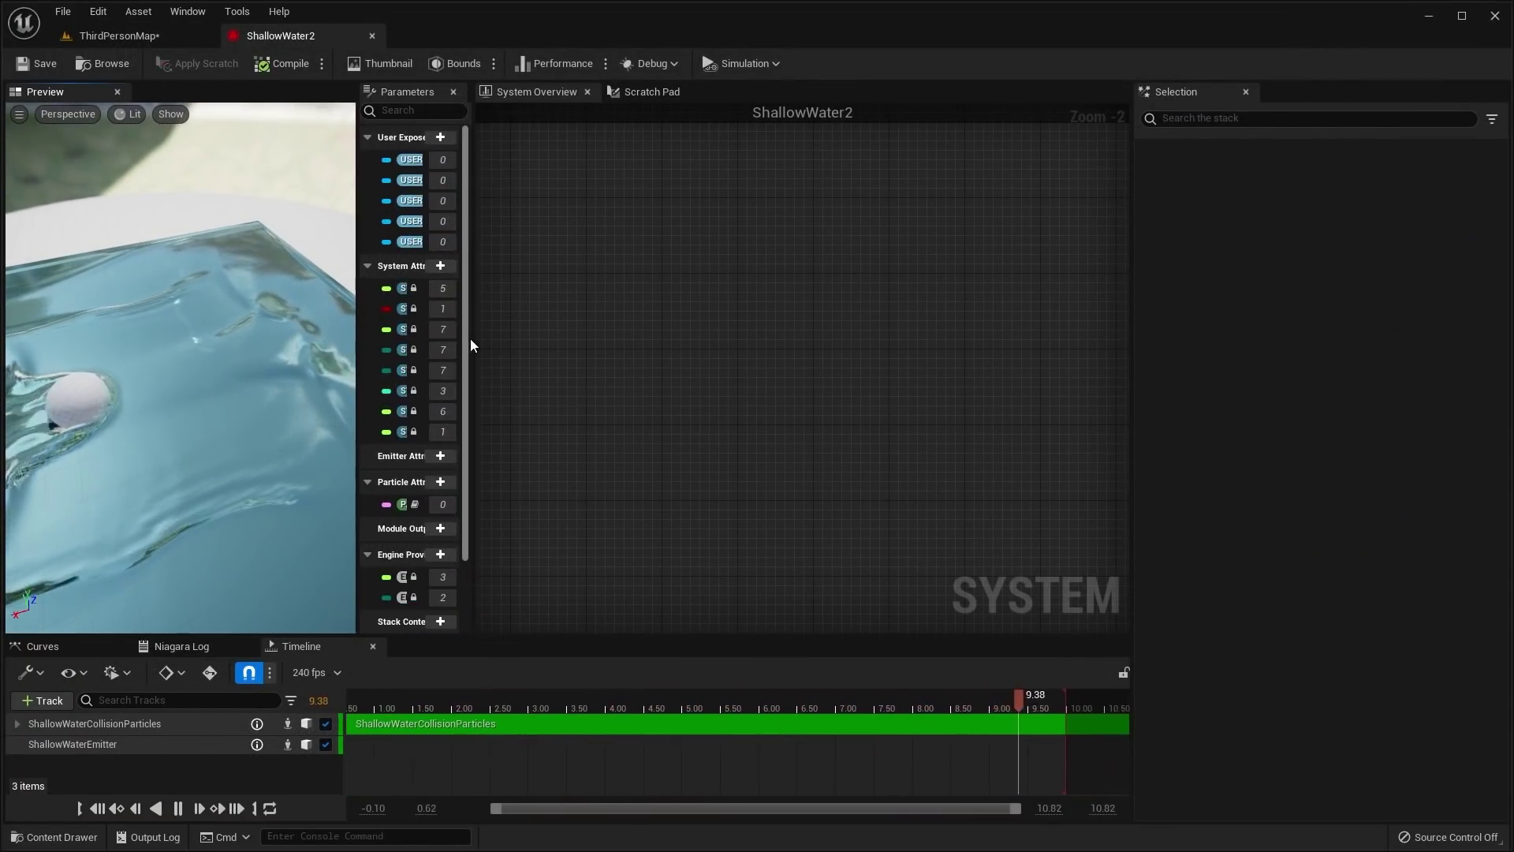
drag(473, 341, 593, 341)
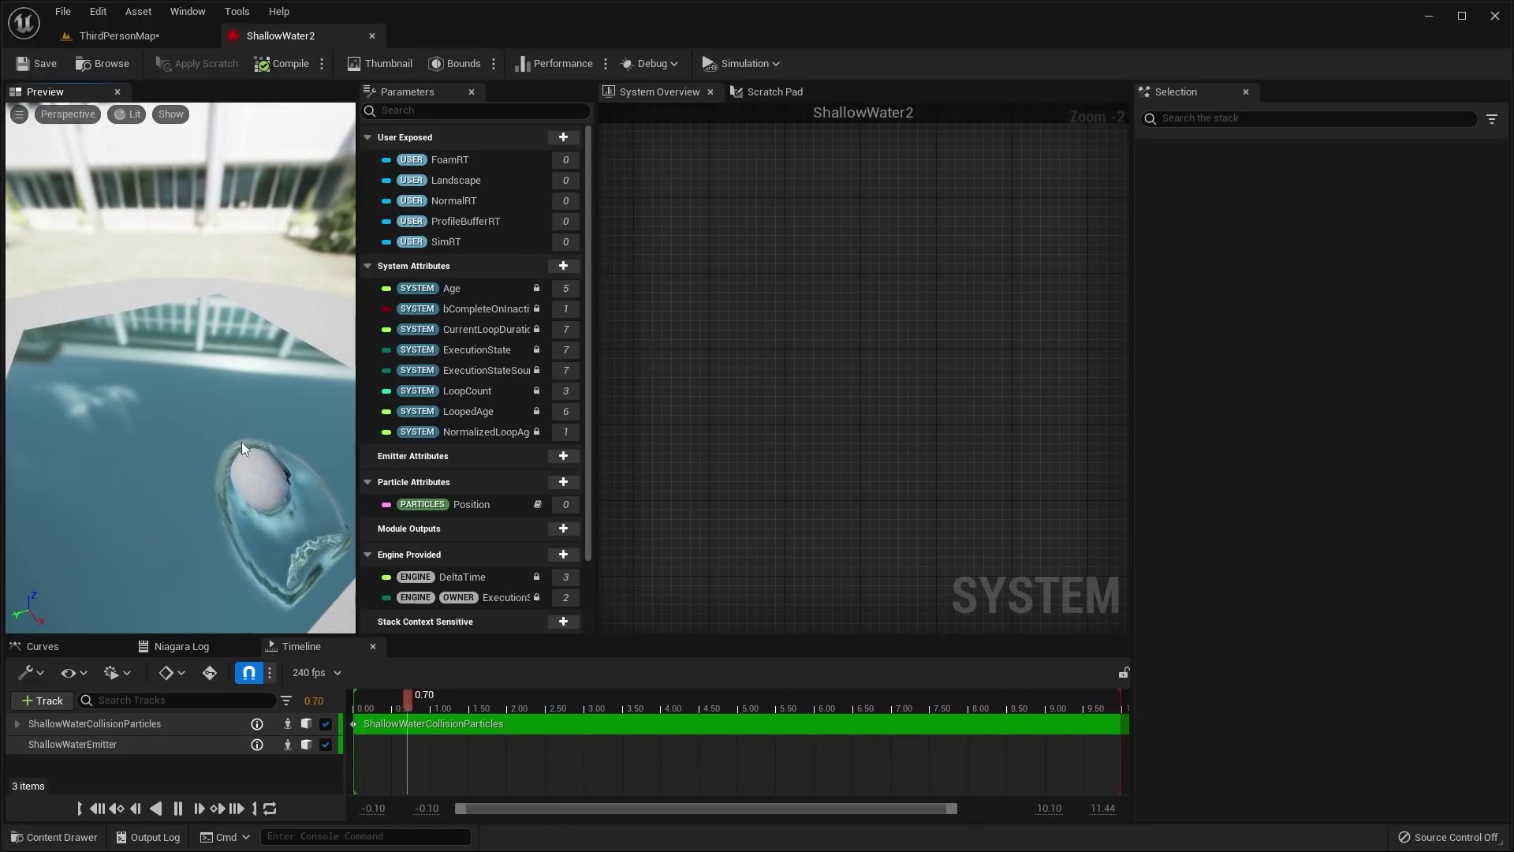
drag(246, 455, 144, 349)
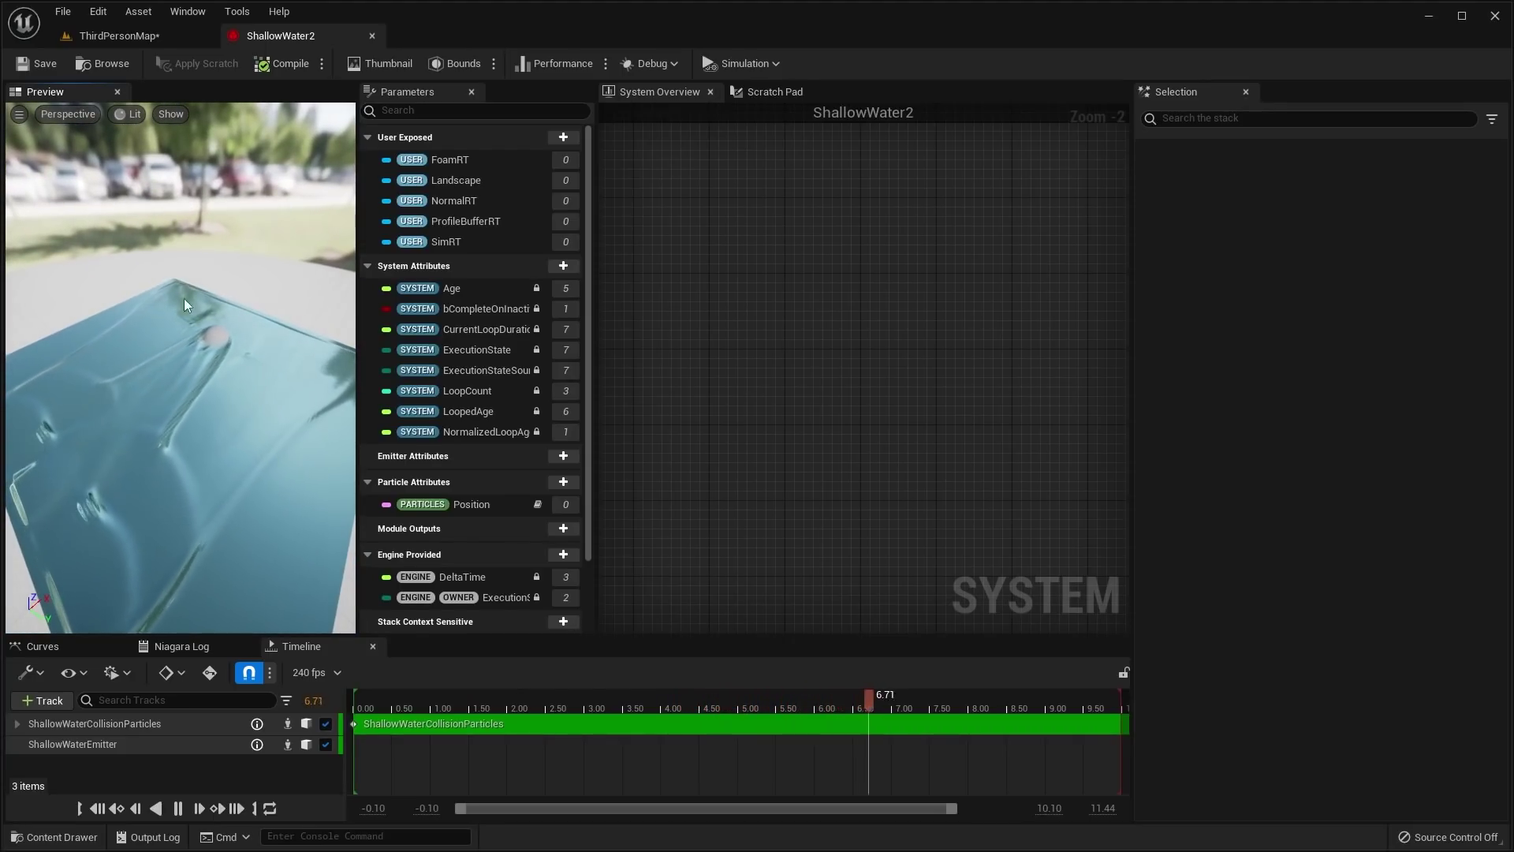
drag(126, 396, 246, 272)
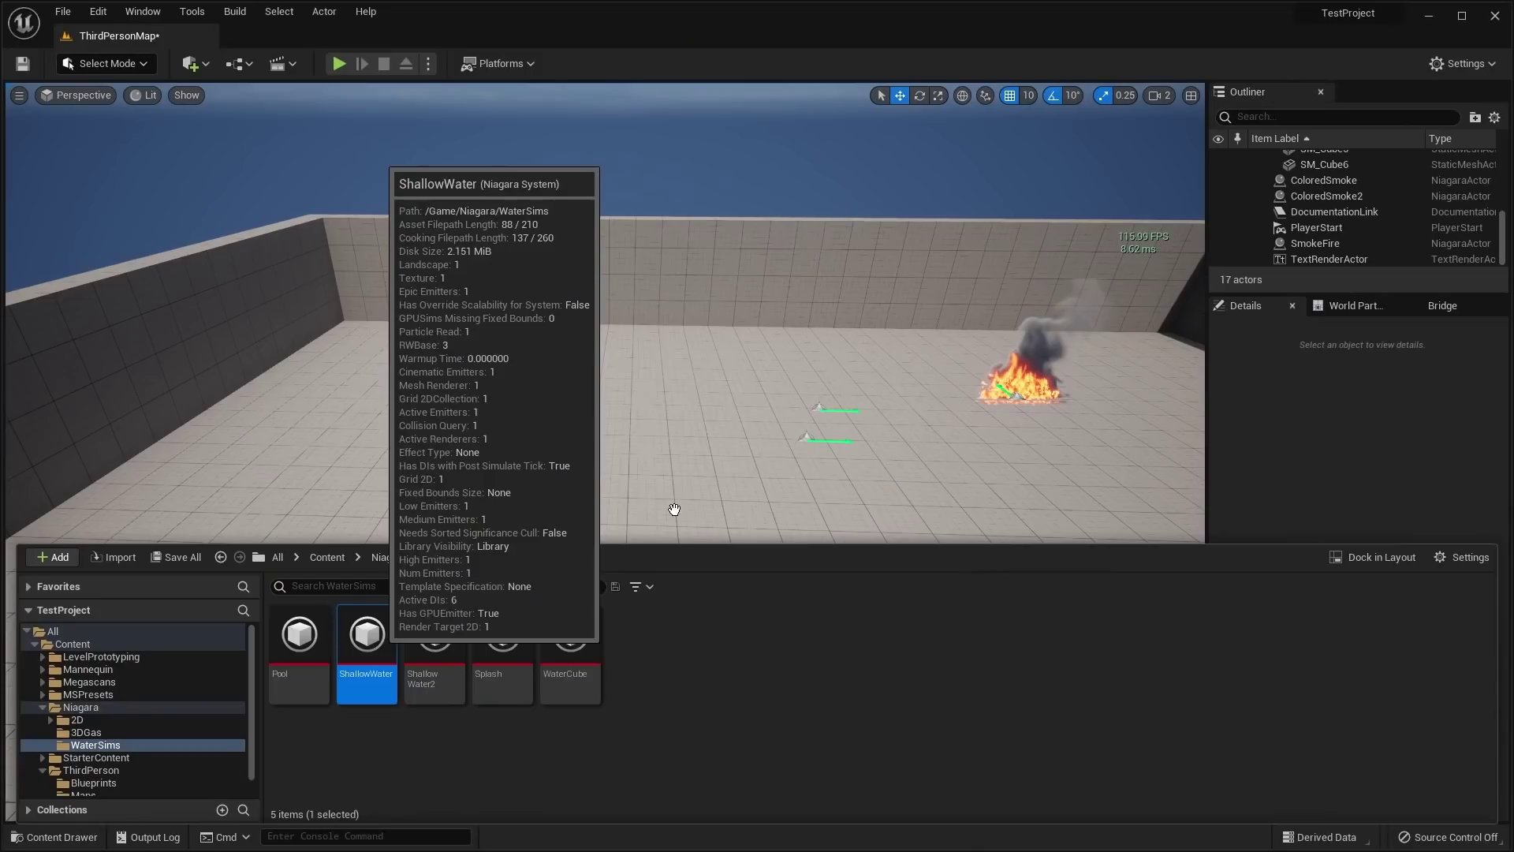
- Place a ShallowWater simulation raised above the floor, and orbit the preview
drag(362, 655, 711, 387)
right_drag(711, 388, 707, 438)
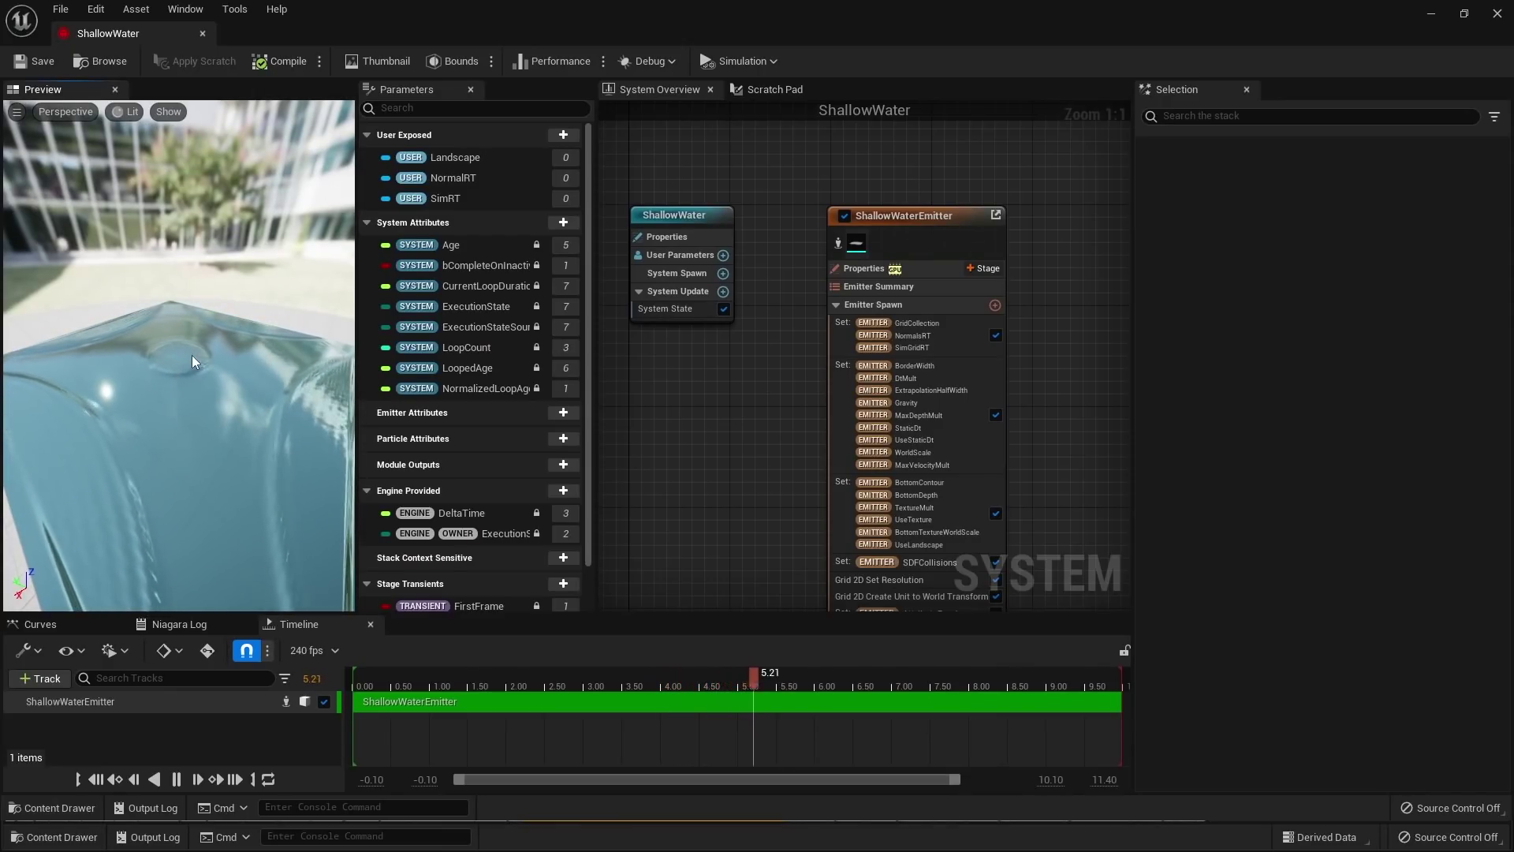
drag(266, 317, 161, 390)
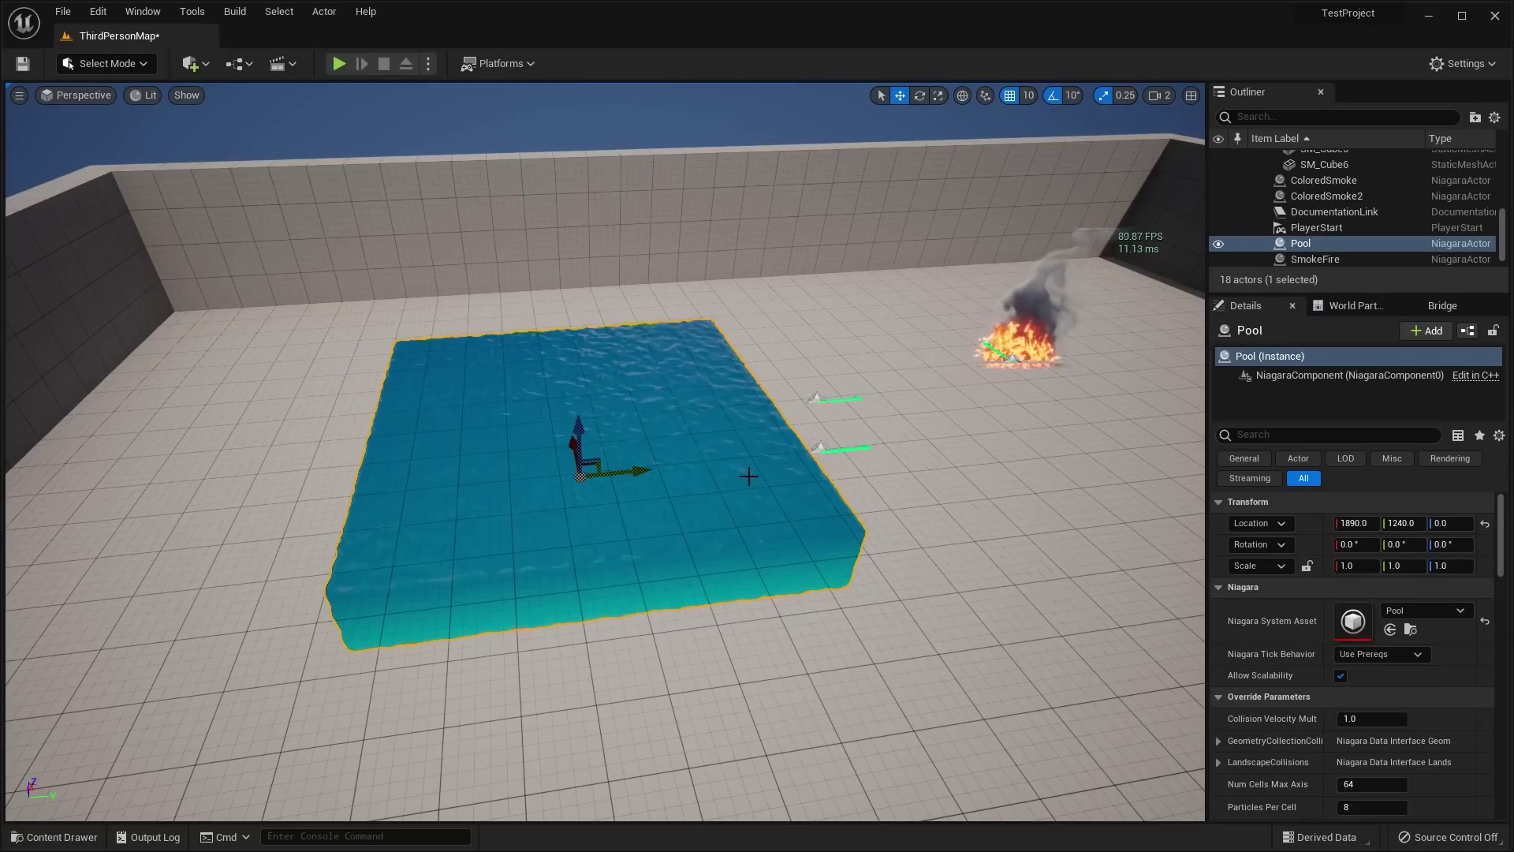
- Slide the Pool back and forth along Y, inspect it, and delete it
scroll(1000, 494, up, 6)
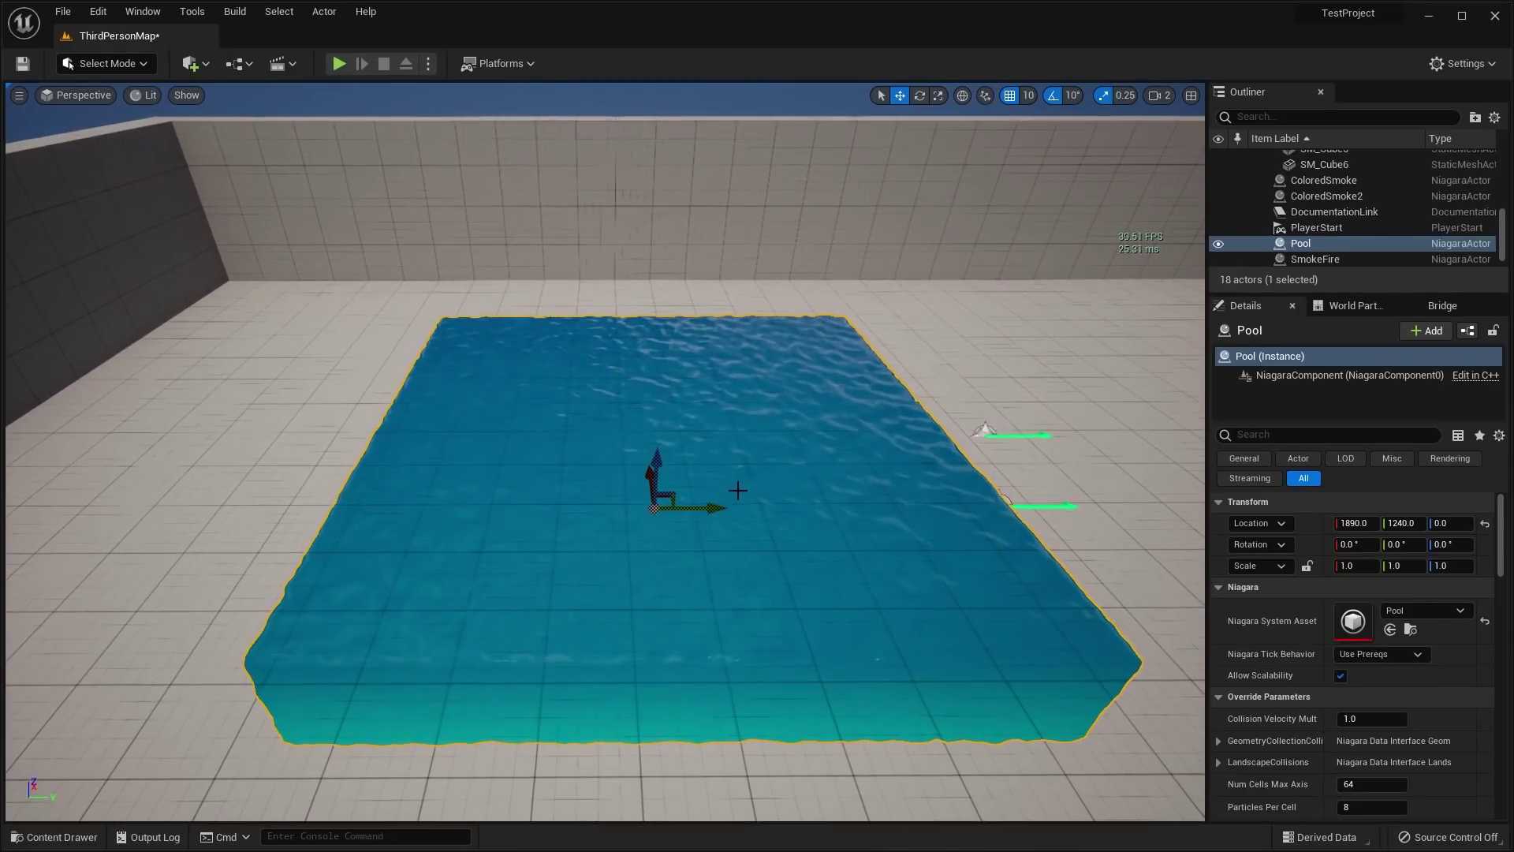
drag(716, 507, 812, 509)
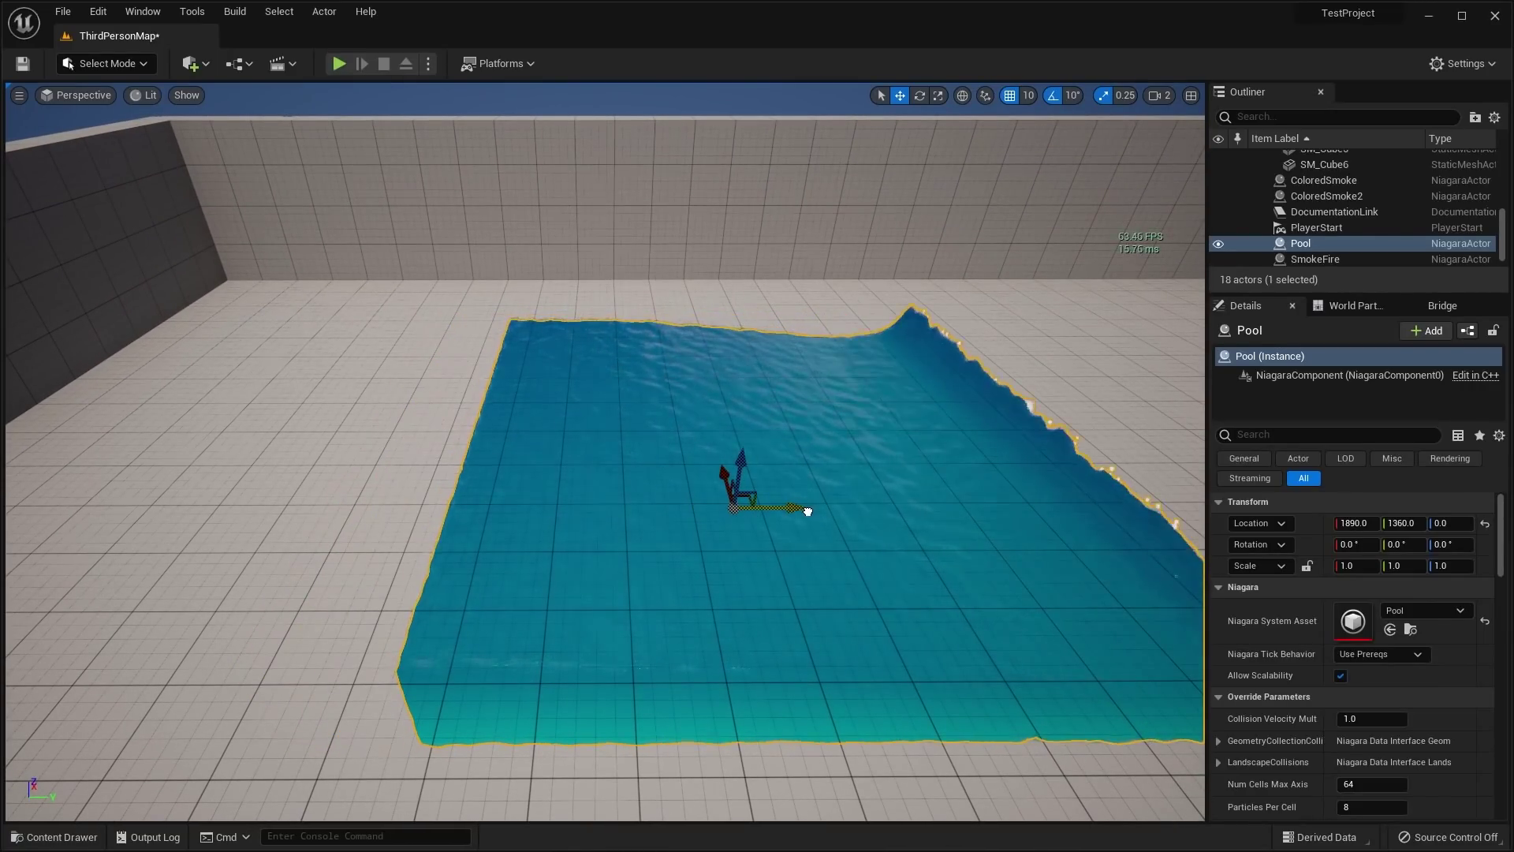
drag(806, 511, 452, 545)
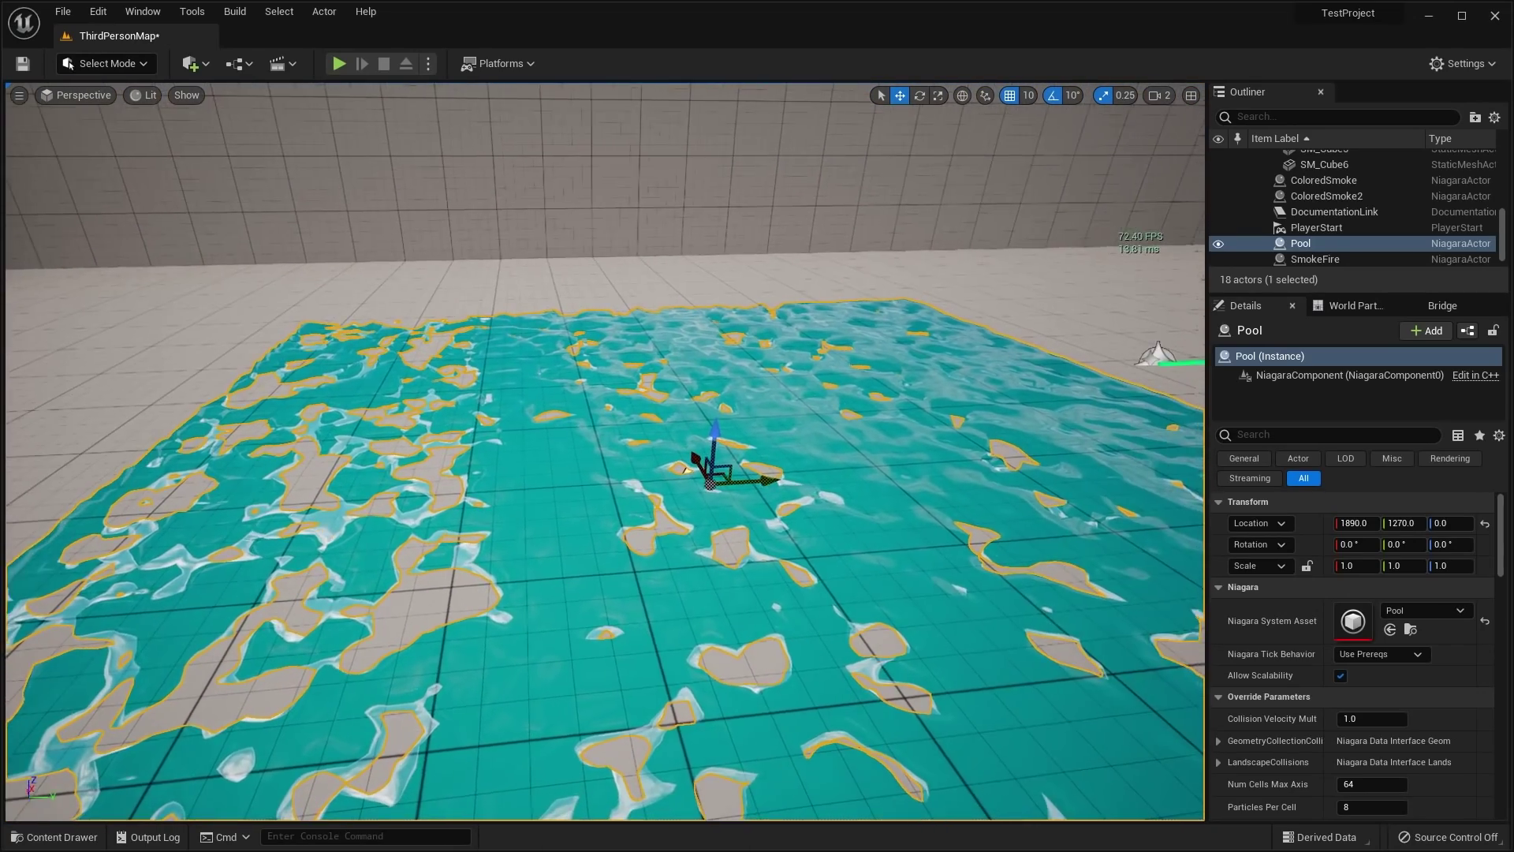
scroll(757, 352, down, 5)
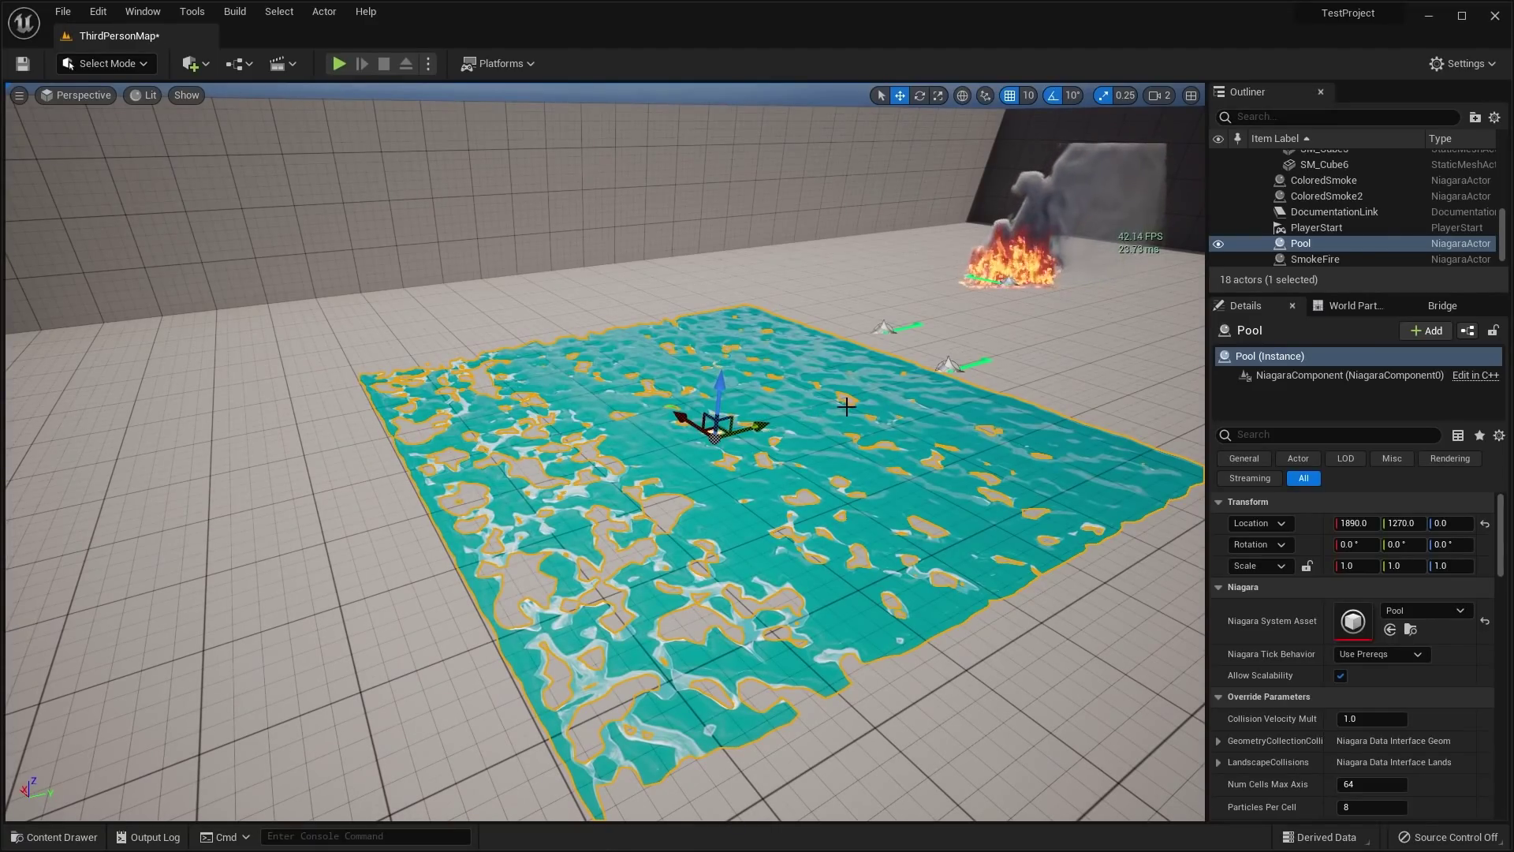
drag(640, 308, 841, 451)
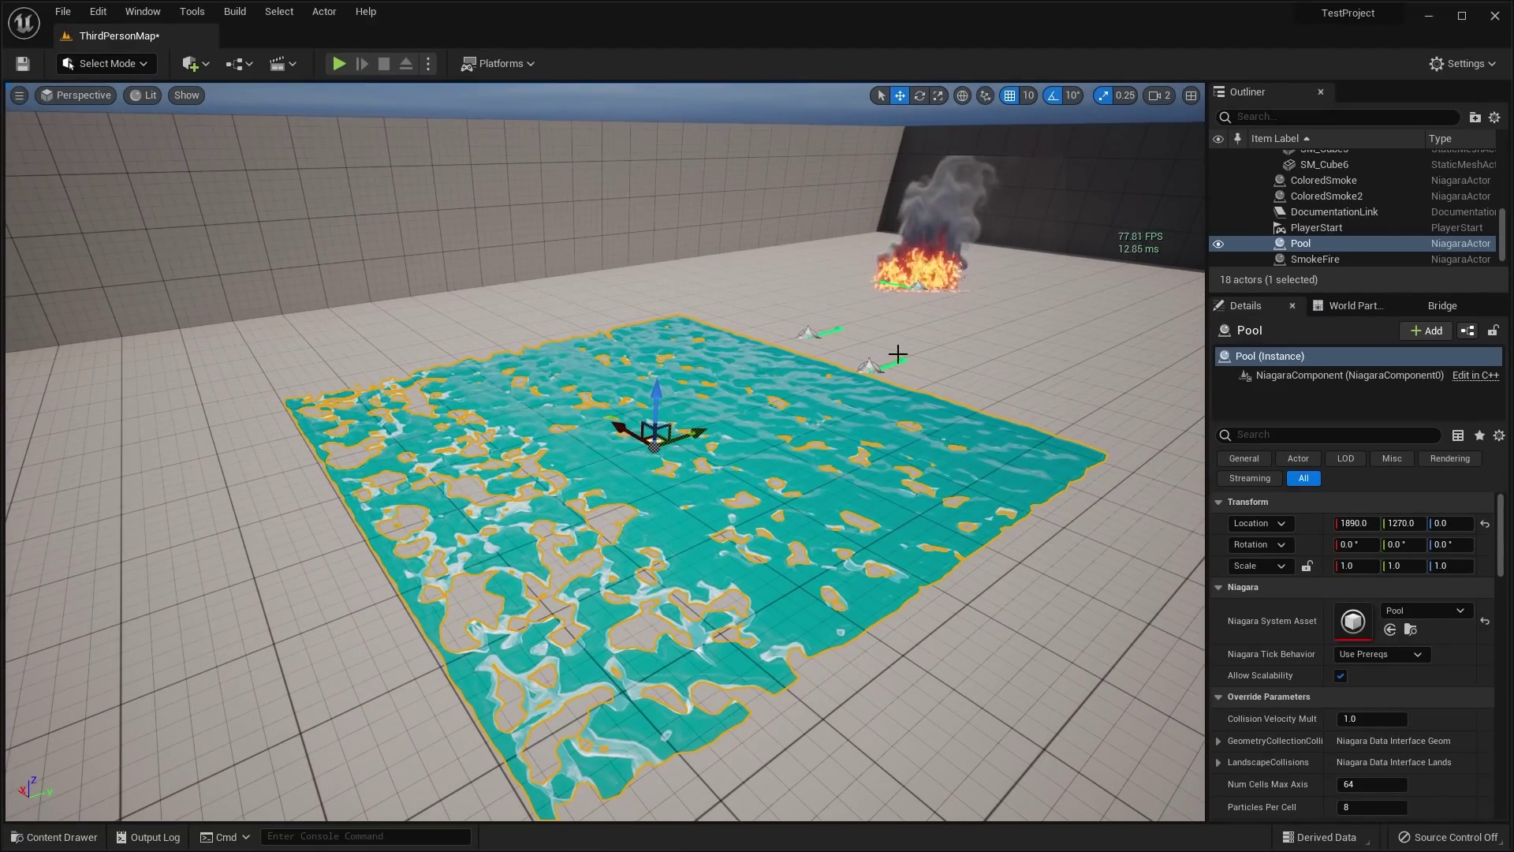
drag(775, 175, 915, 181)
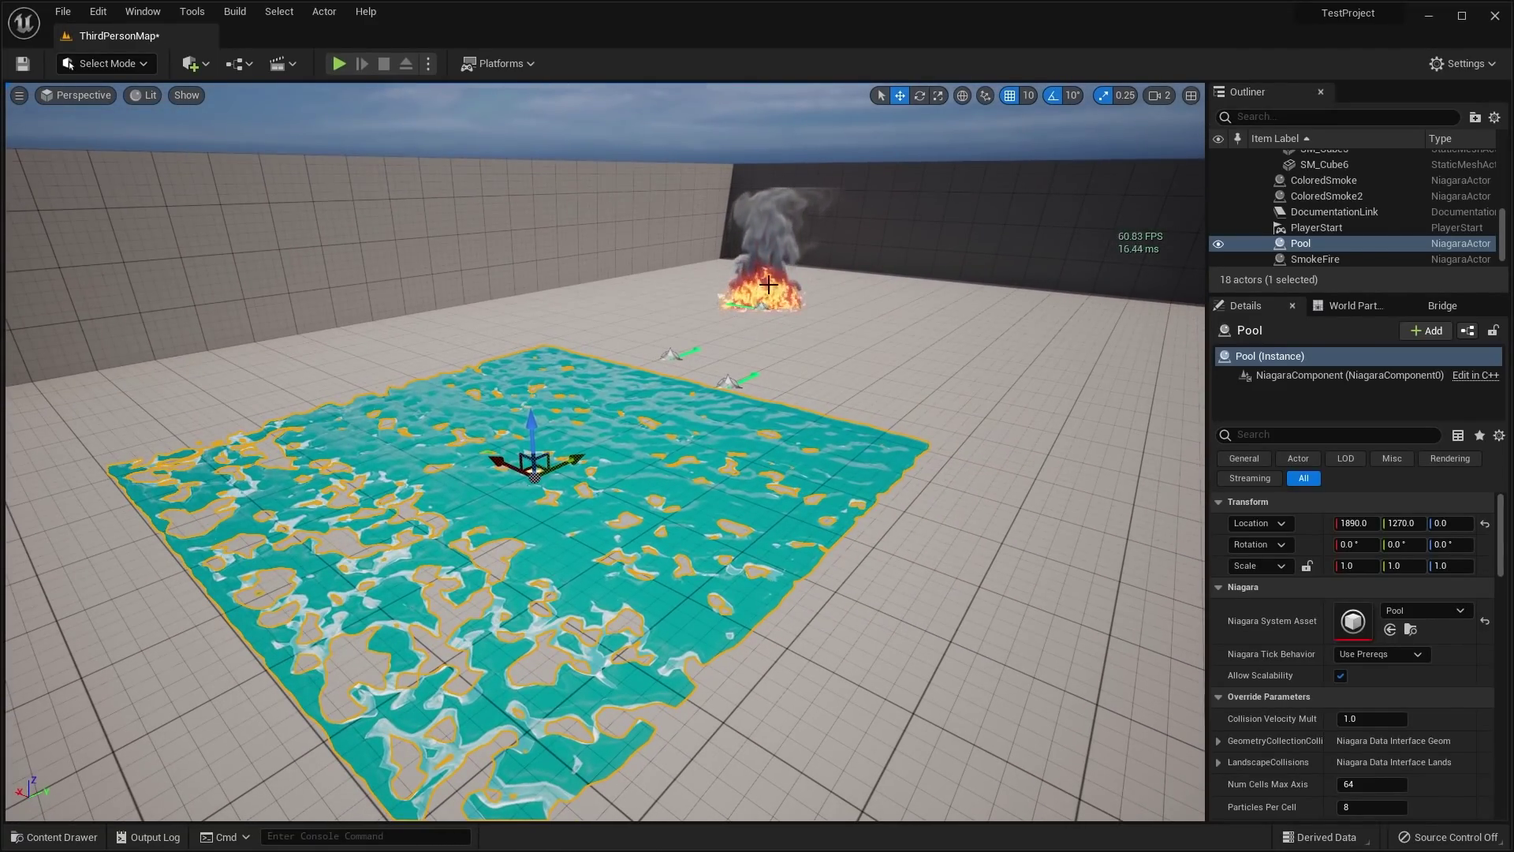
drag(671, 464, 607, 613)
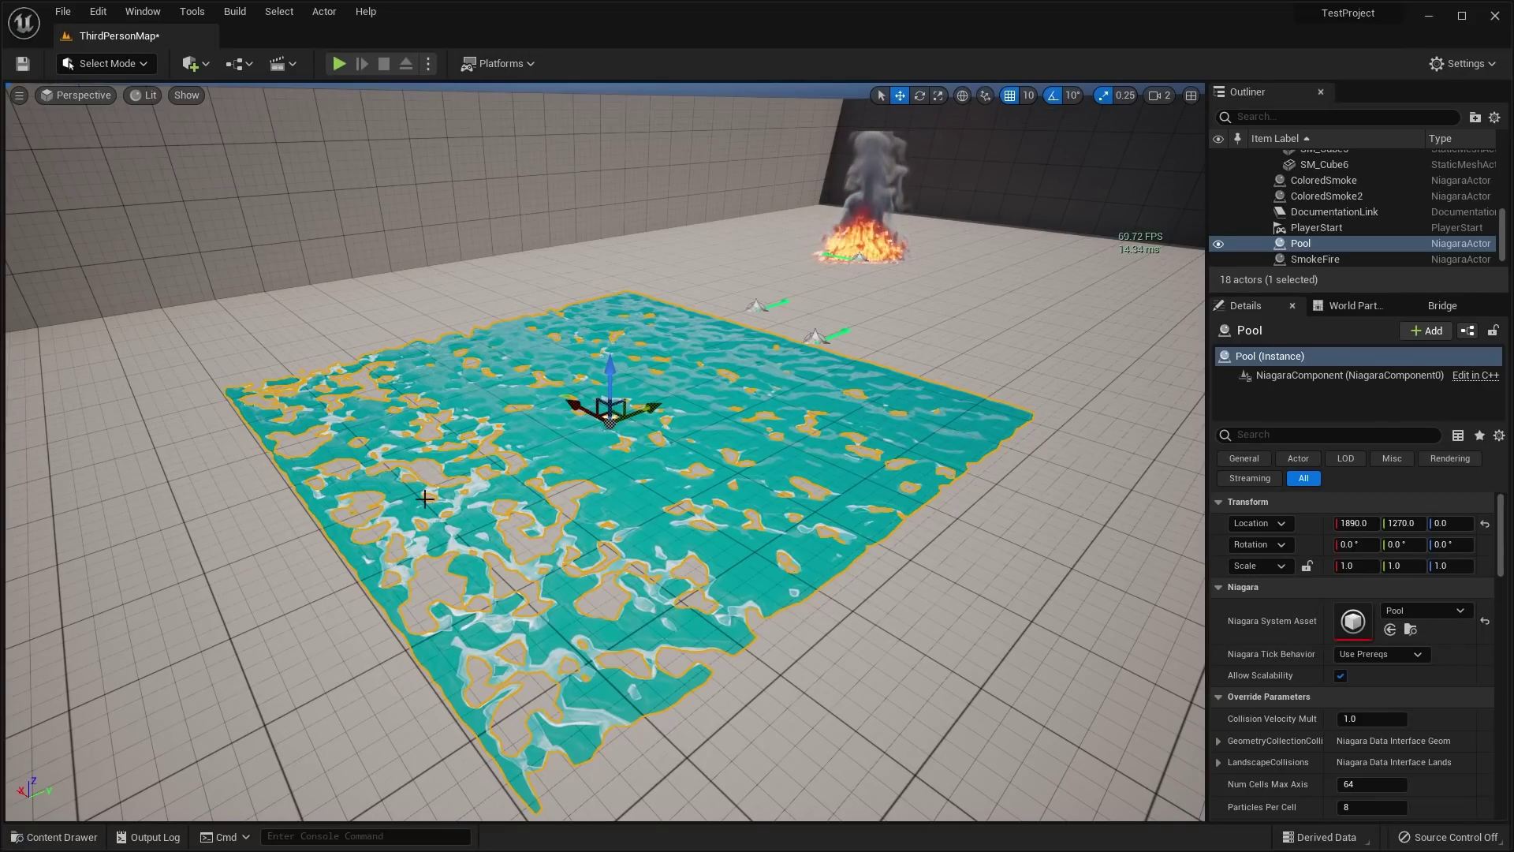
key(Delete)
- Place the ColoredSmoke asset from Niagara > 3DGas into the level
click(55, 836)
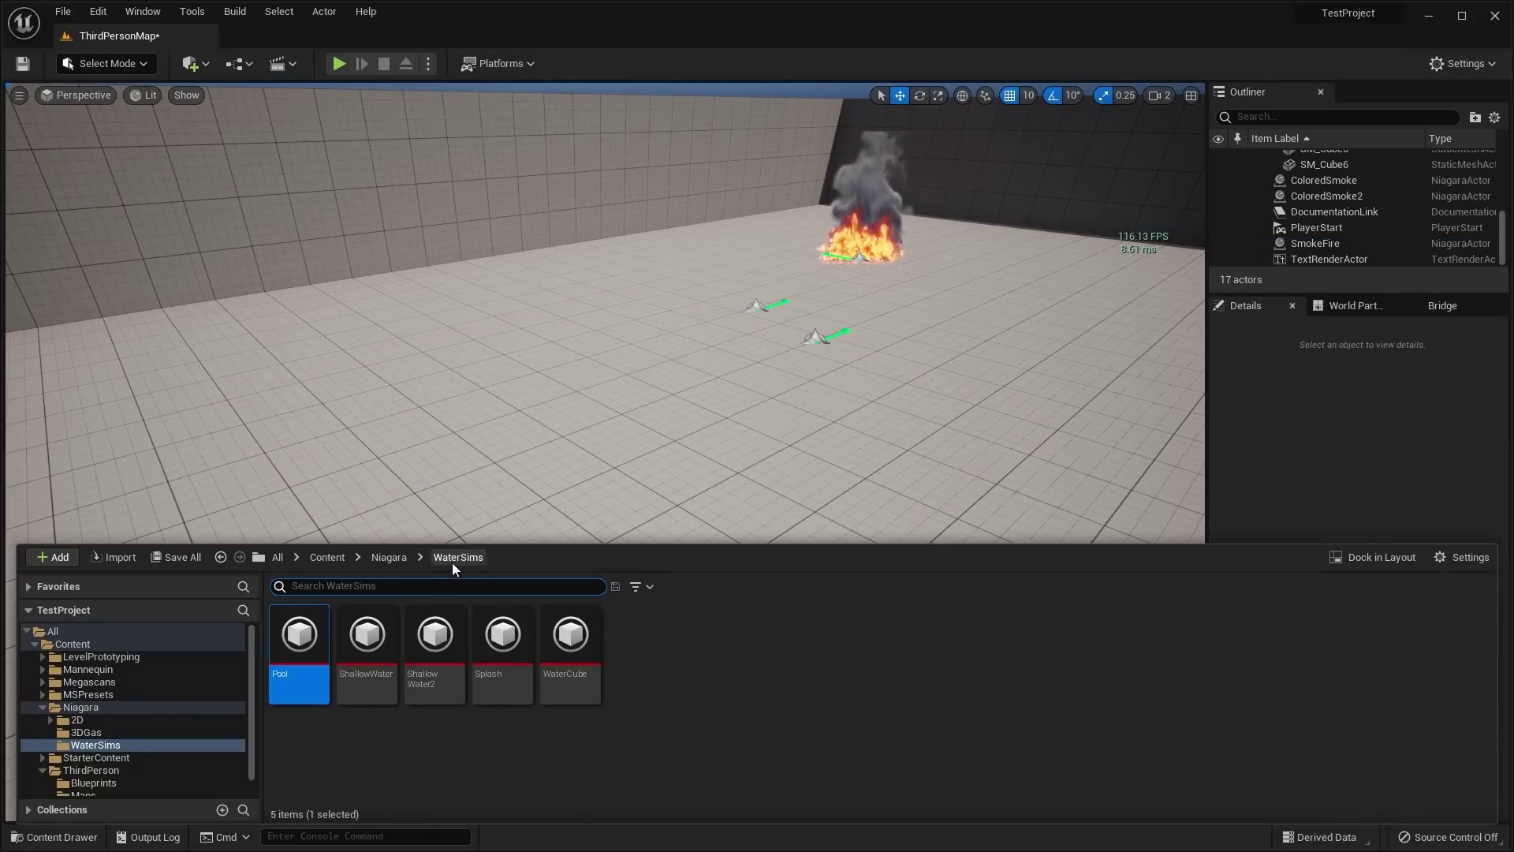
click(389, 558)
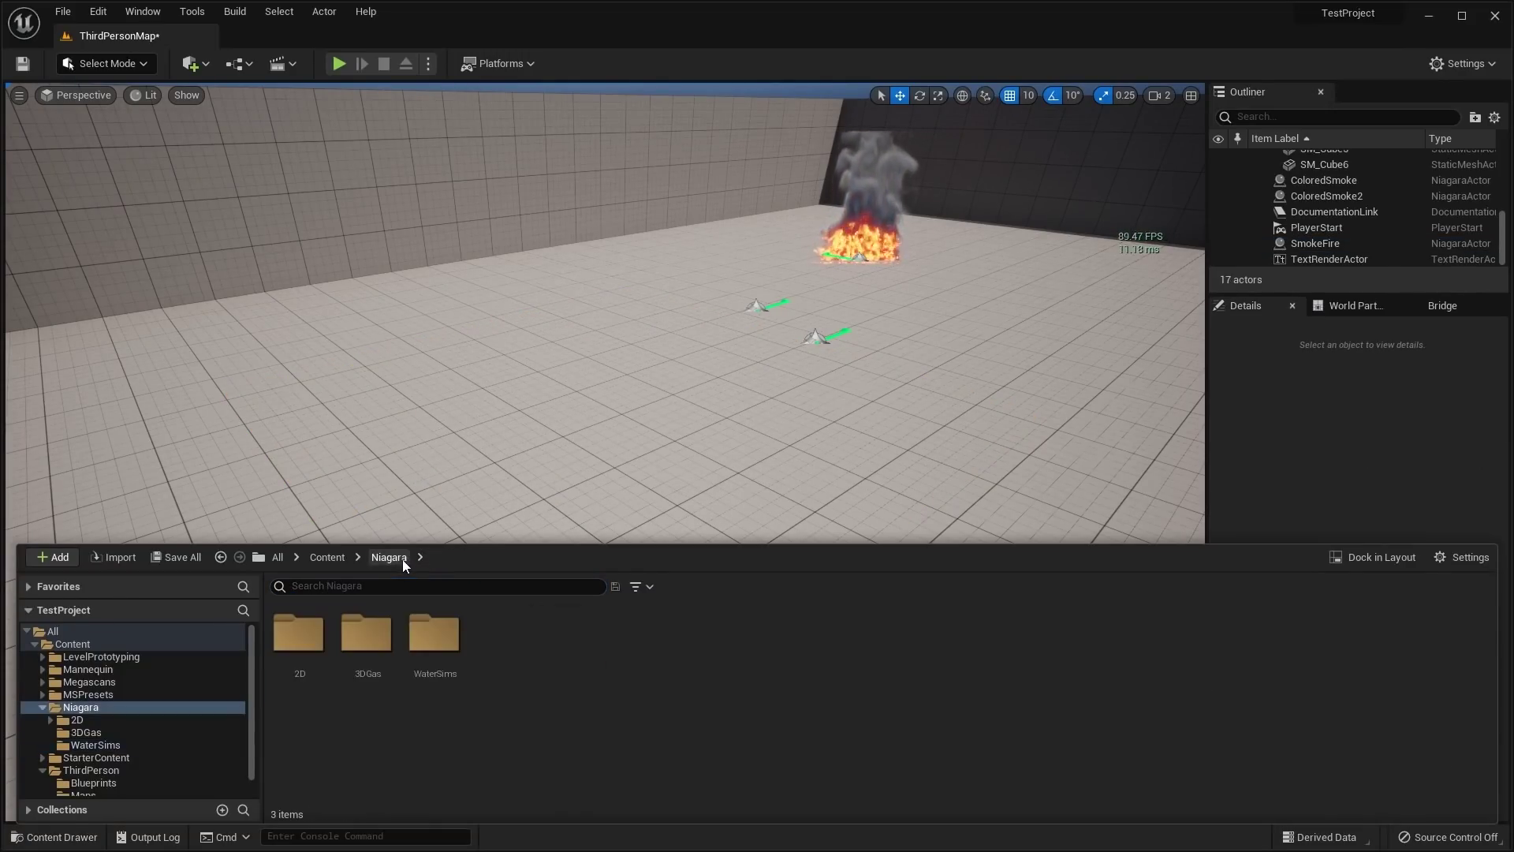
double_click(353, 639)
drag(300, 634, 457, 418)
- Frame the new ColoredSmoke3 actor and orbit around its rainbow smoke
key(f)
scroll(457, 418, up, 5)
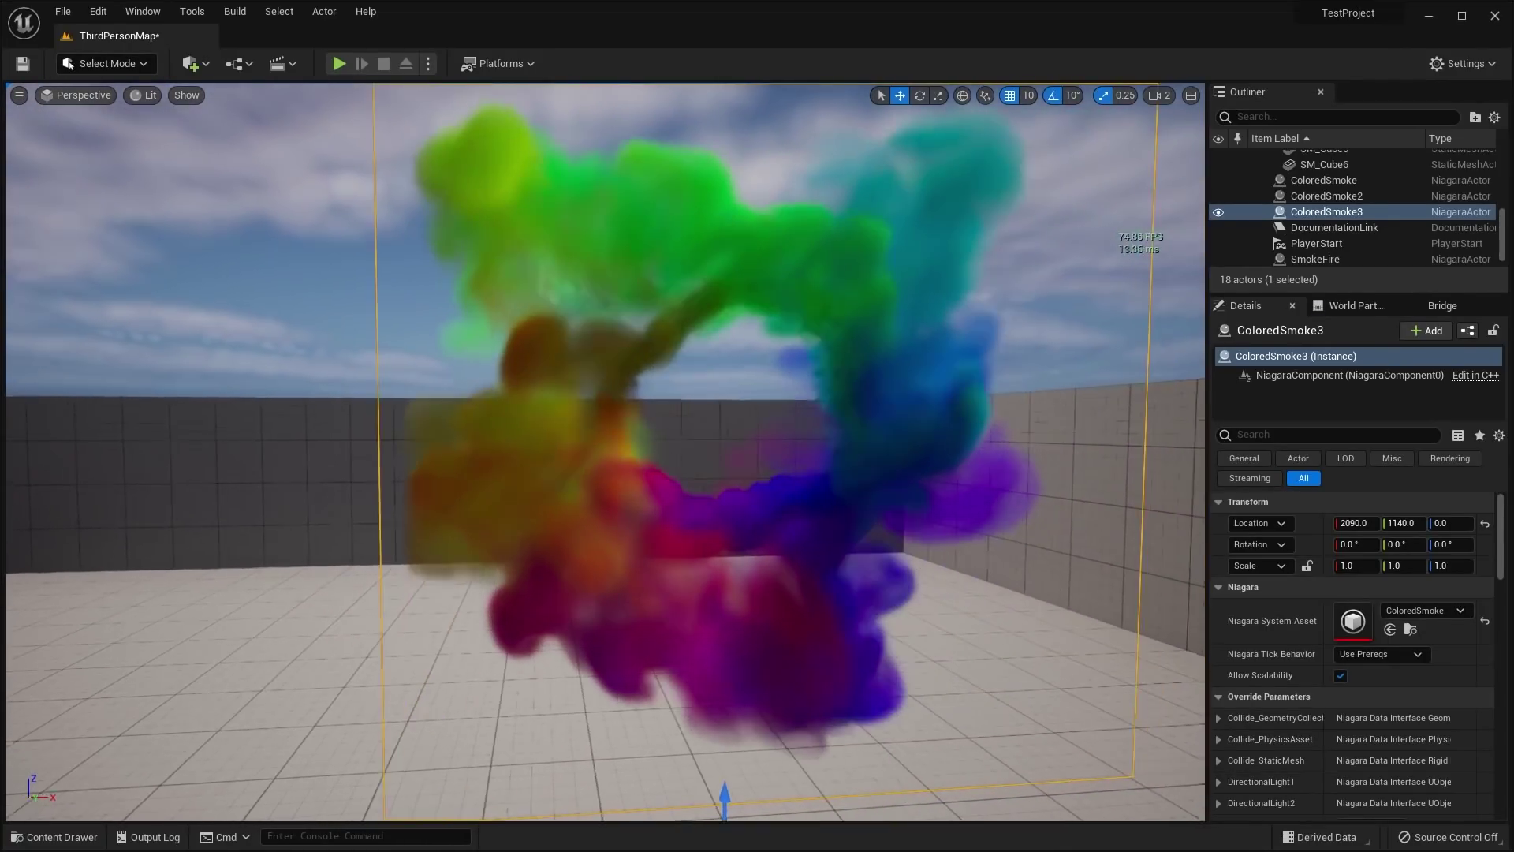
scroll(541, 361, down, 3)
alt+drag(662, 396, 691, 439)
scroll(1330, 745, down, 3)
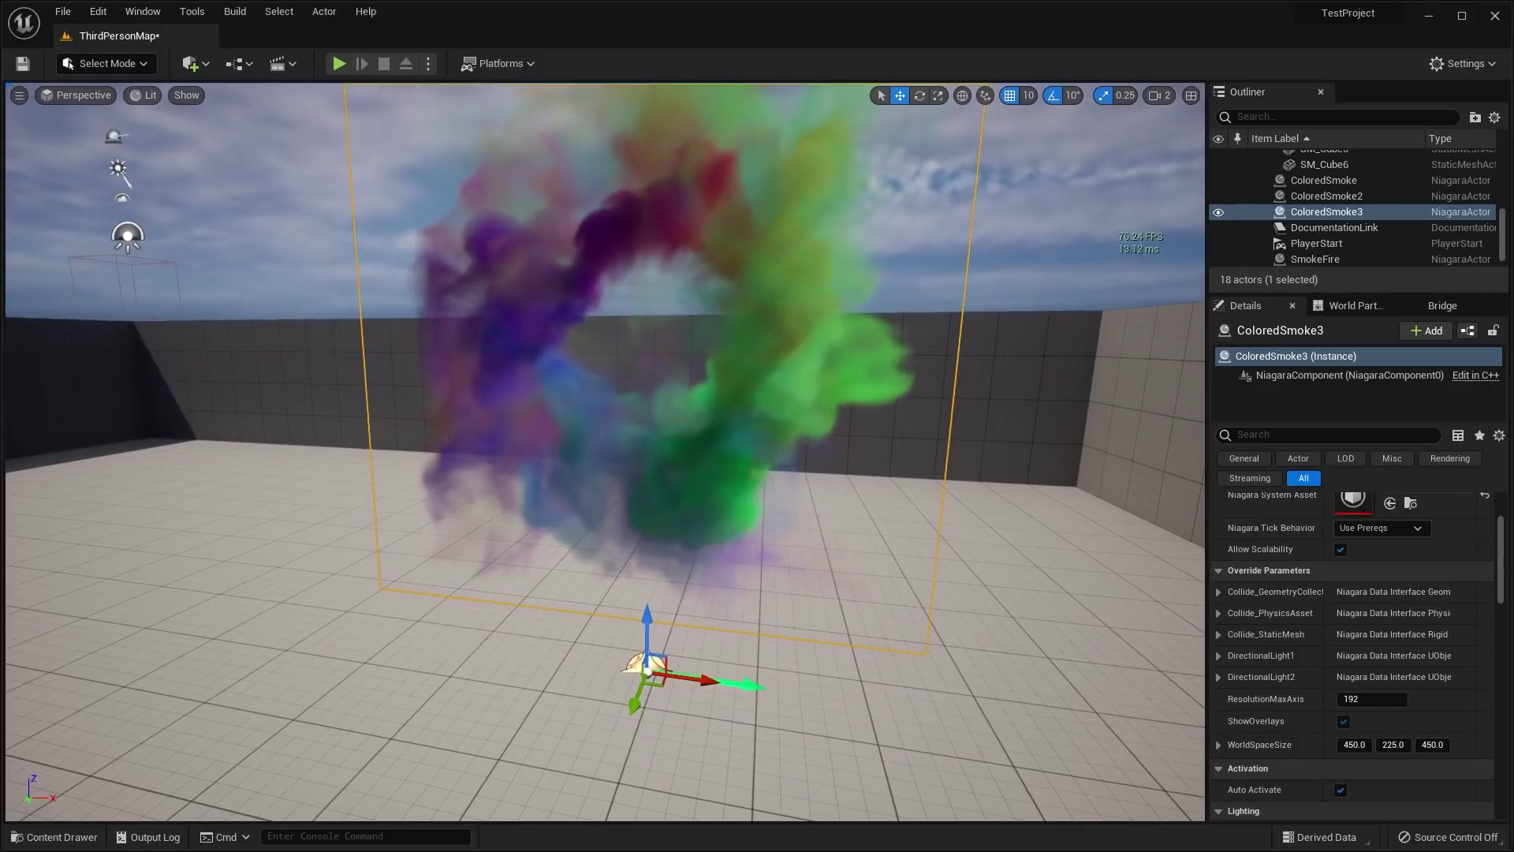
scroll(1292, 594, up, 2)
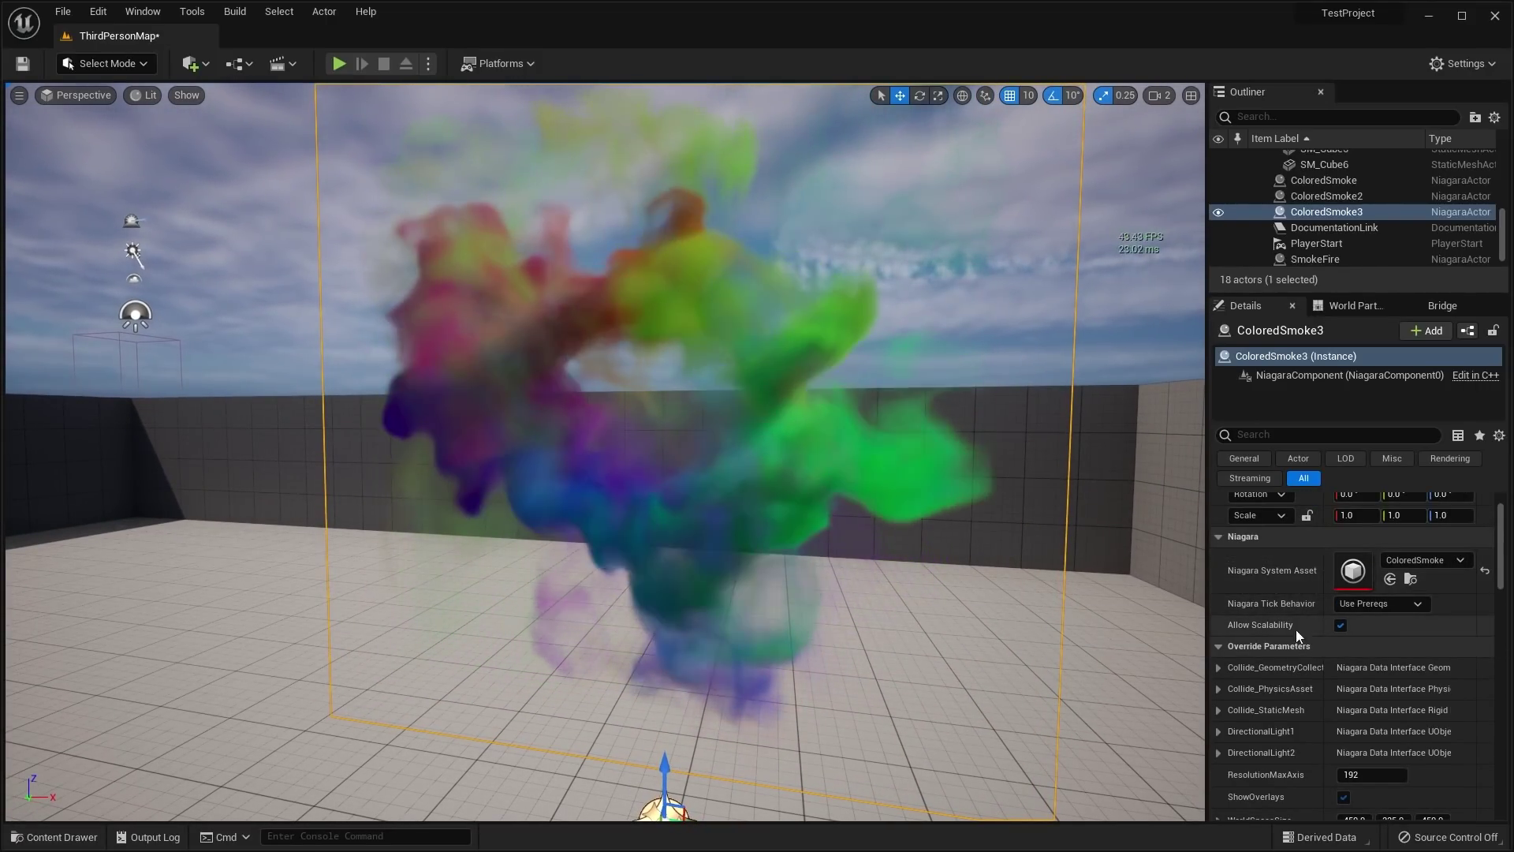
right_drag(812, 569, 854, 569)
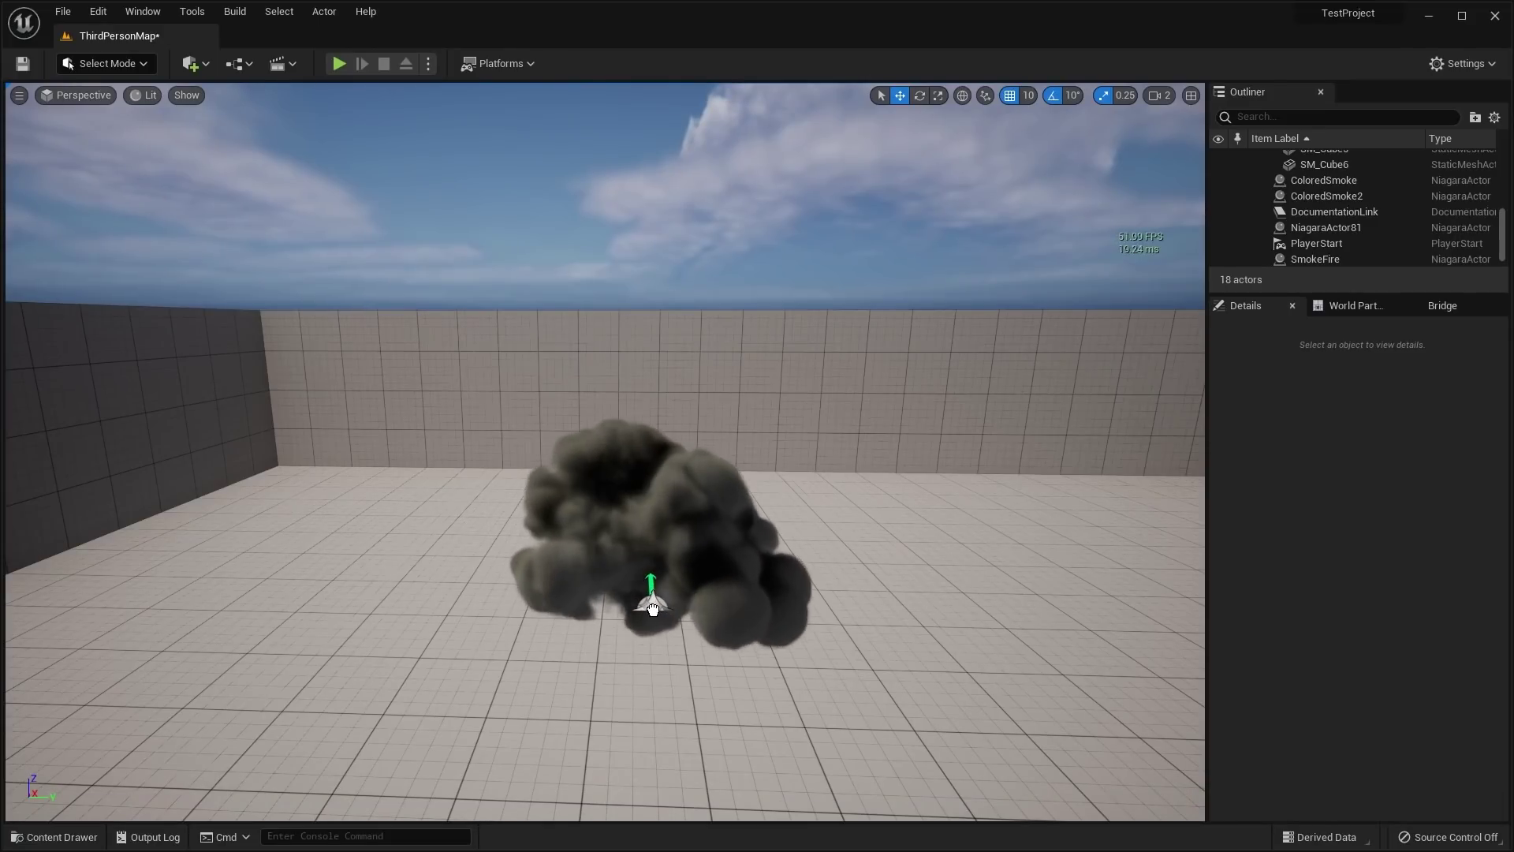
- Inspect the DustExp and GasExp explosions, then place a GasExpCinematic explosion
click(653, 607)
right_drag(821, 622, 825, 713)
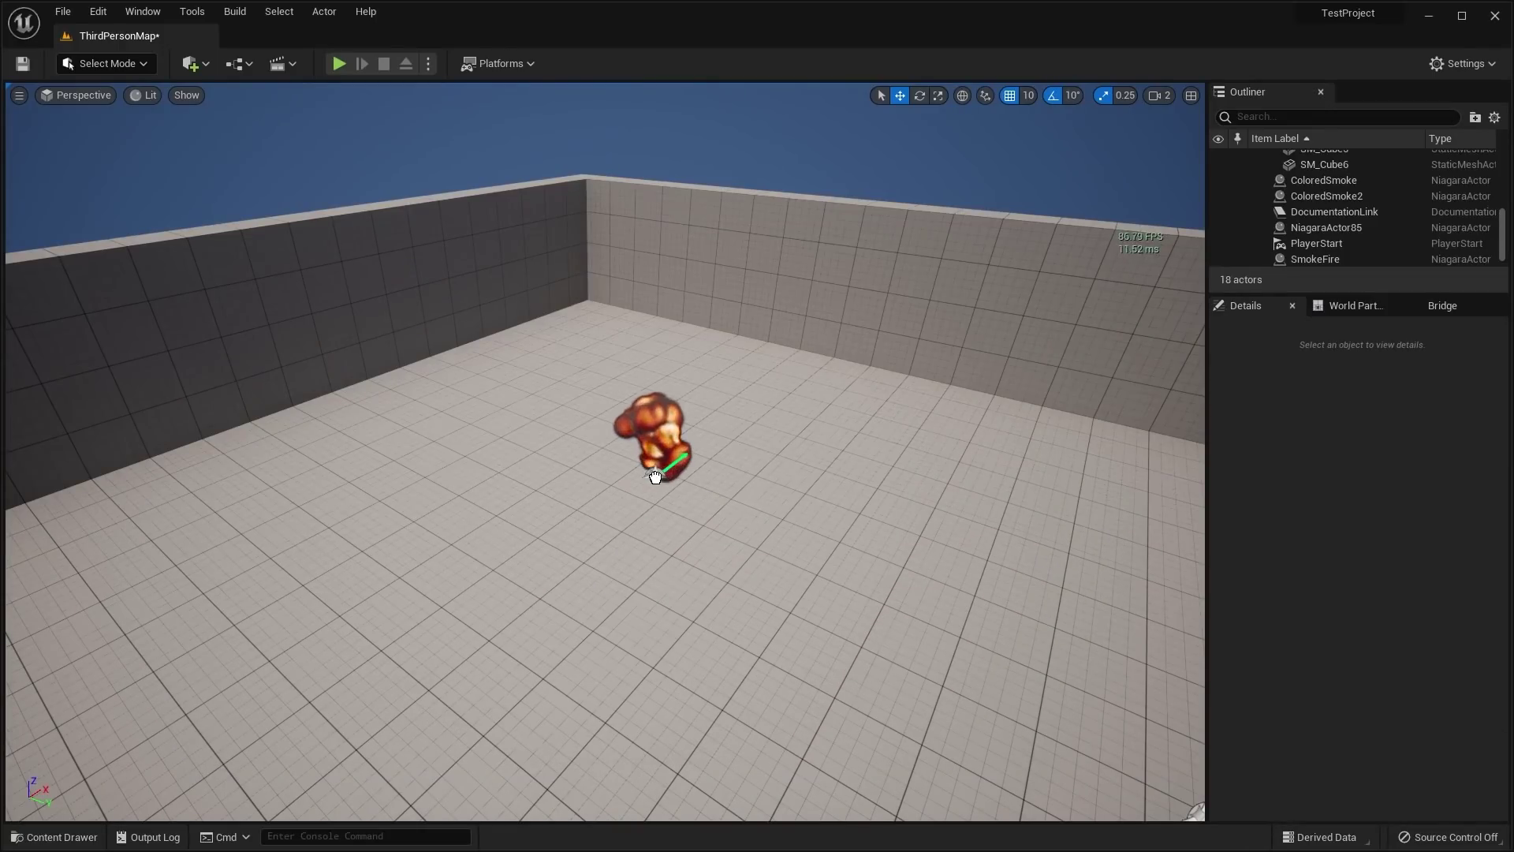
click(659, 438)
right_drag(783, 497, 716, 520)
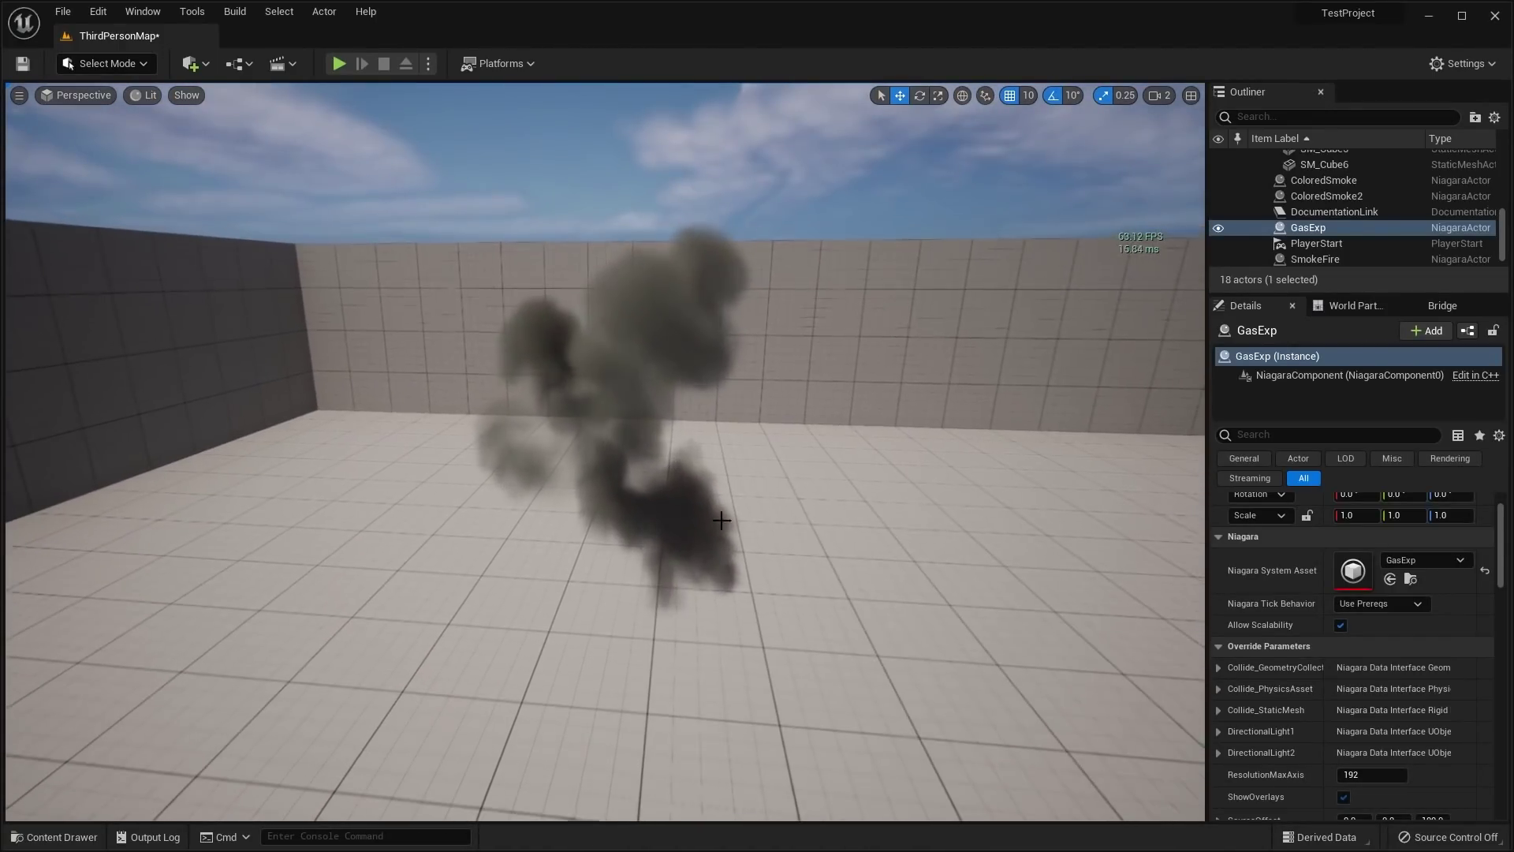
drag(502, 647, 645, 511)
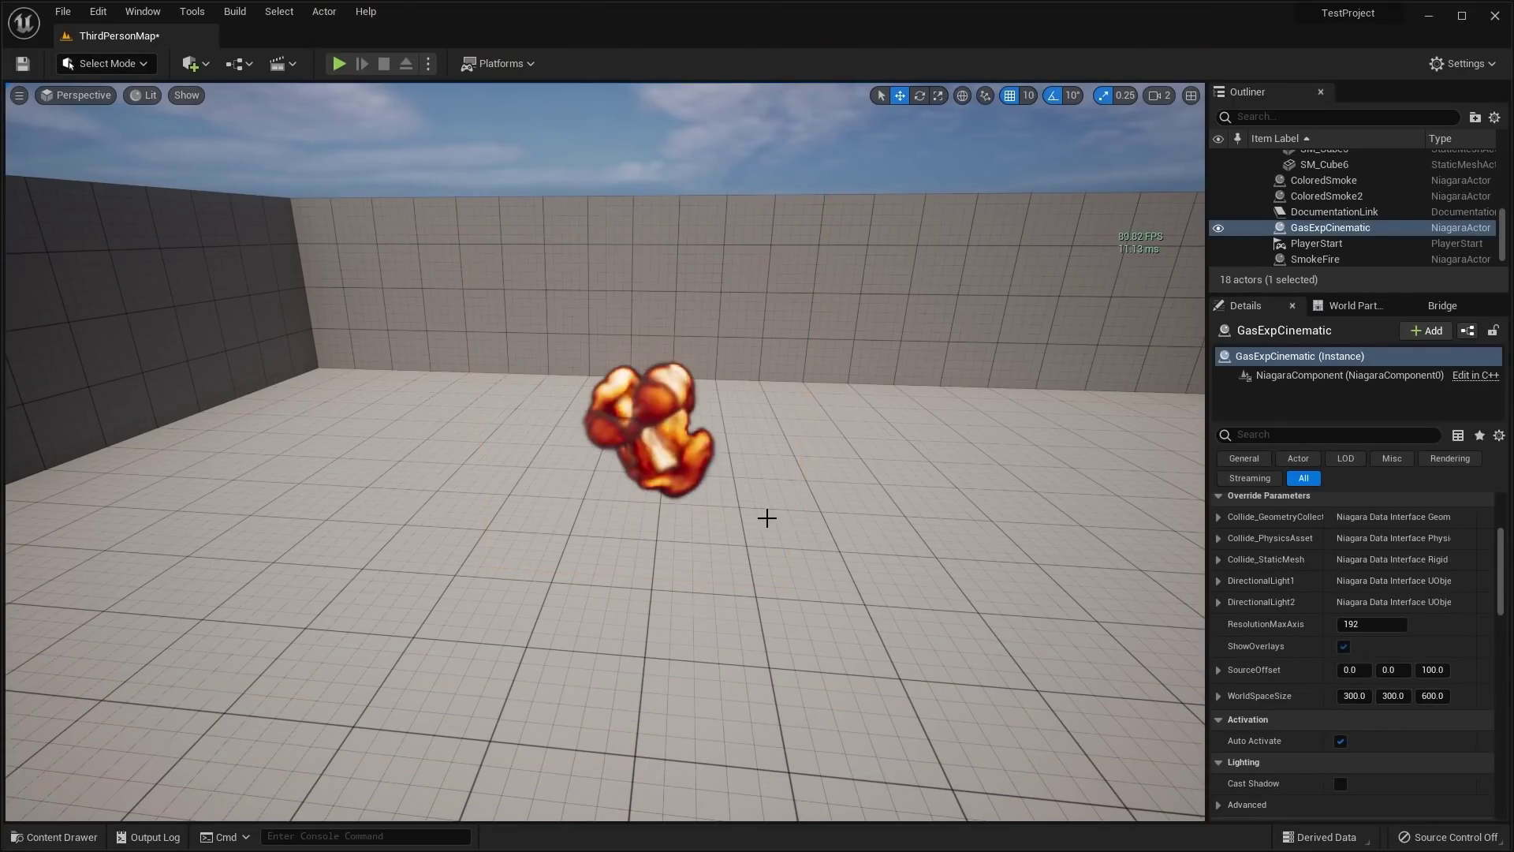
right_drag(644, 511, 595, 461)
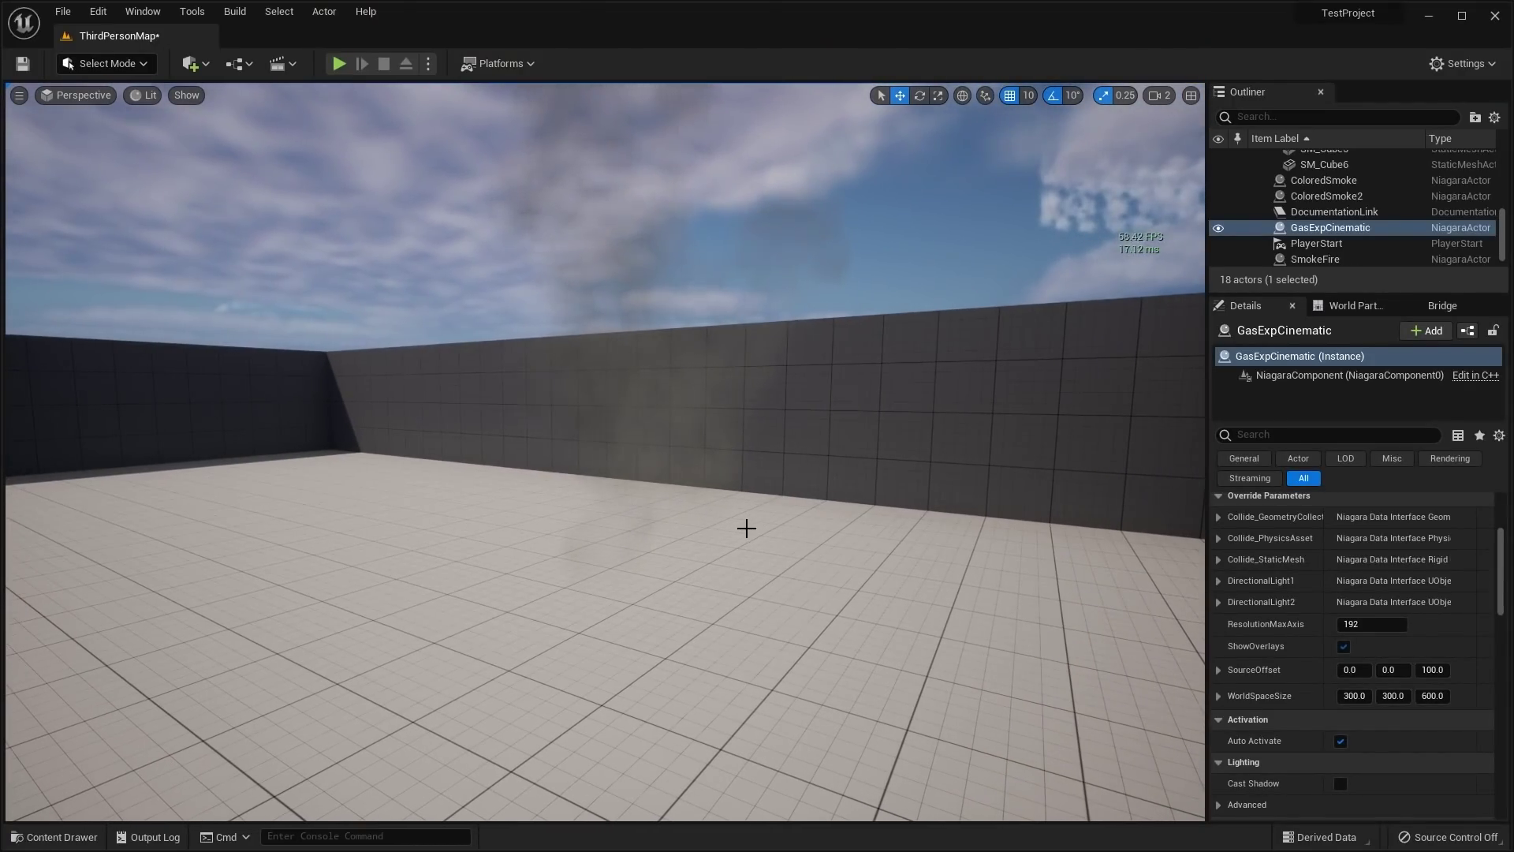
- Drop a GasFire effect onto the arena floor and frame it
drag(570, 639, 643, 559)
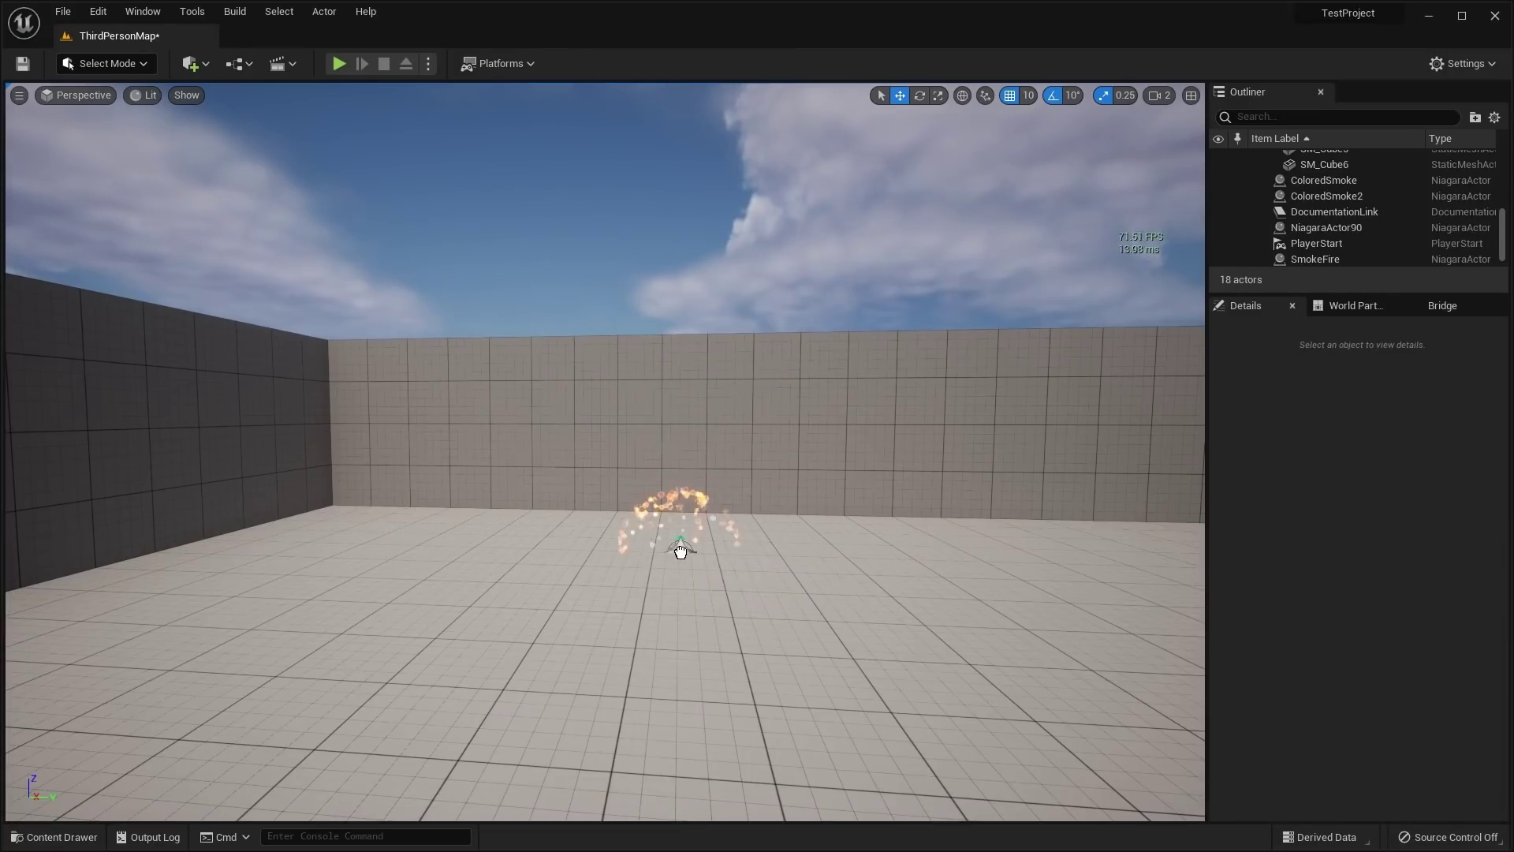
drag(672, 623, 674, 623)
mouse_move(867, 579)
right_down()
mouse_move(820, 571)
mouse_move(868, 584)
mouse_move(843, 578)
right_up()
key(w)
key(f)
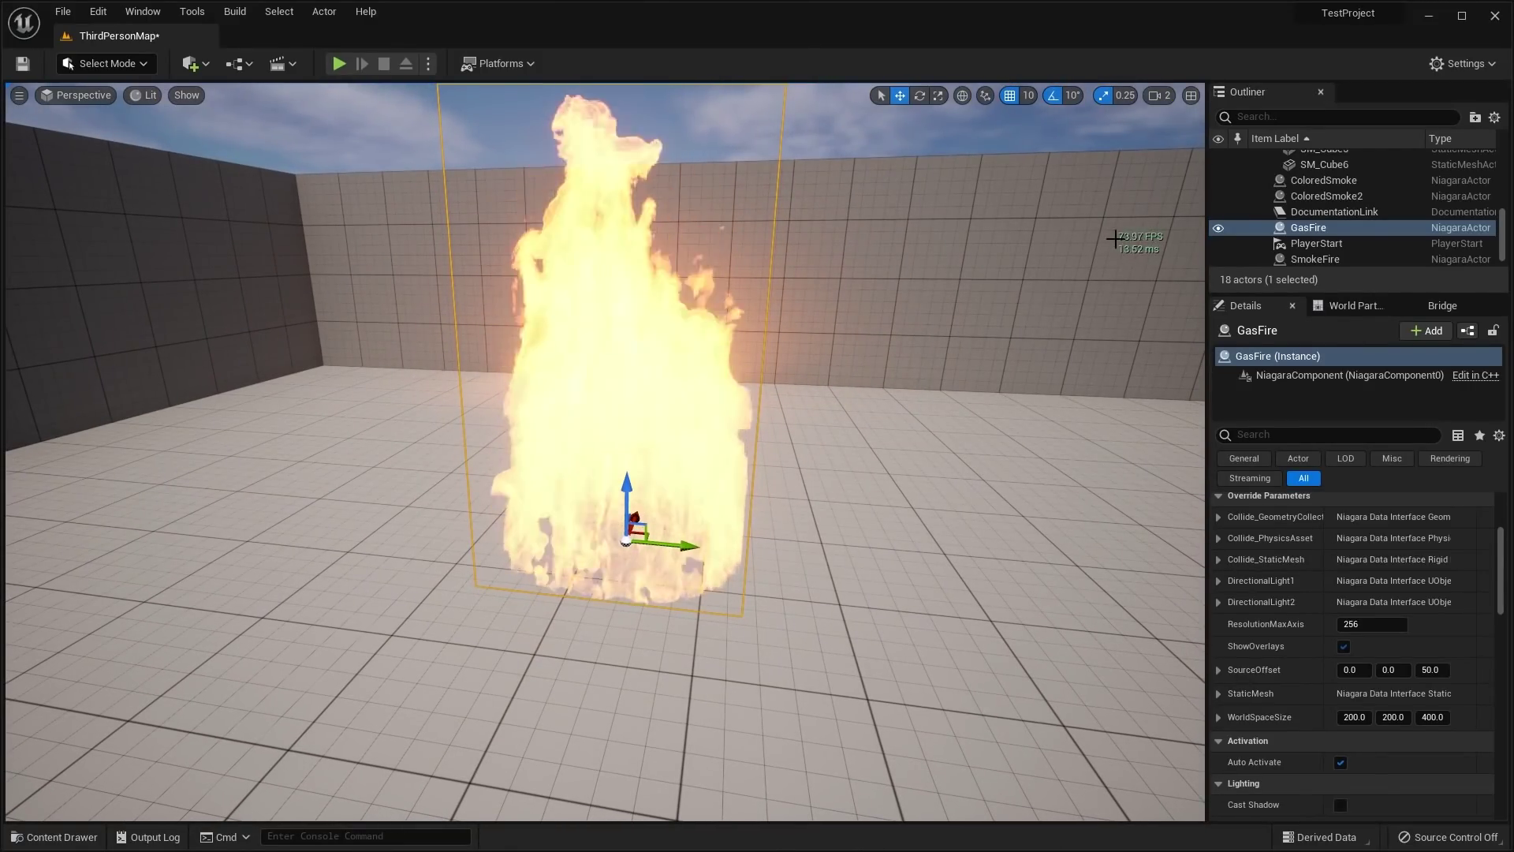
- Orbit around the GasFire flame, then delete it from the level
right_drag(904, 417, 927, 419)
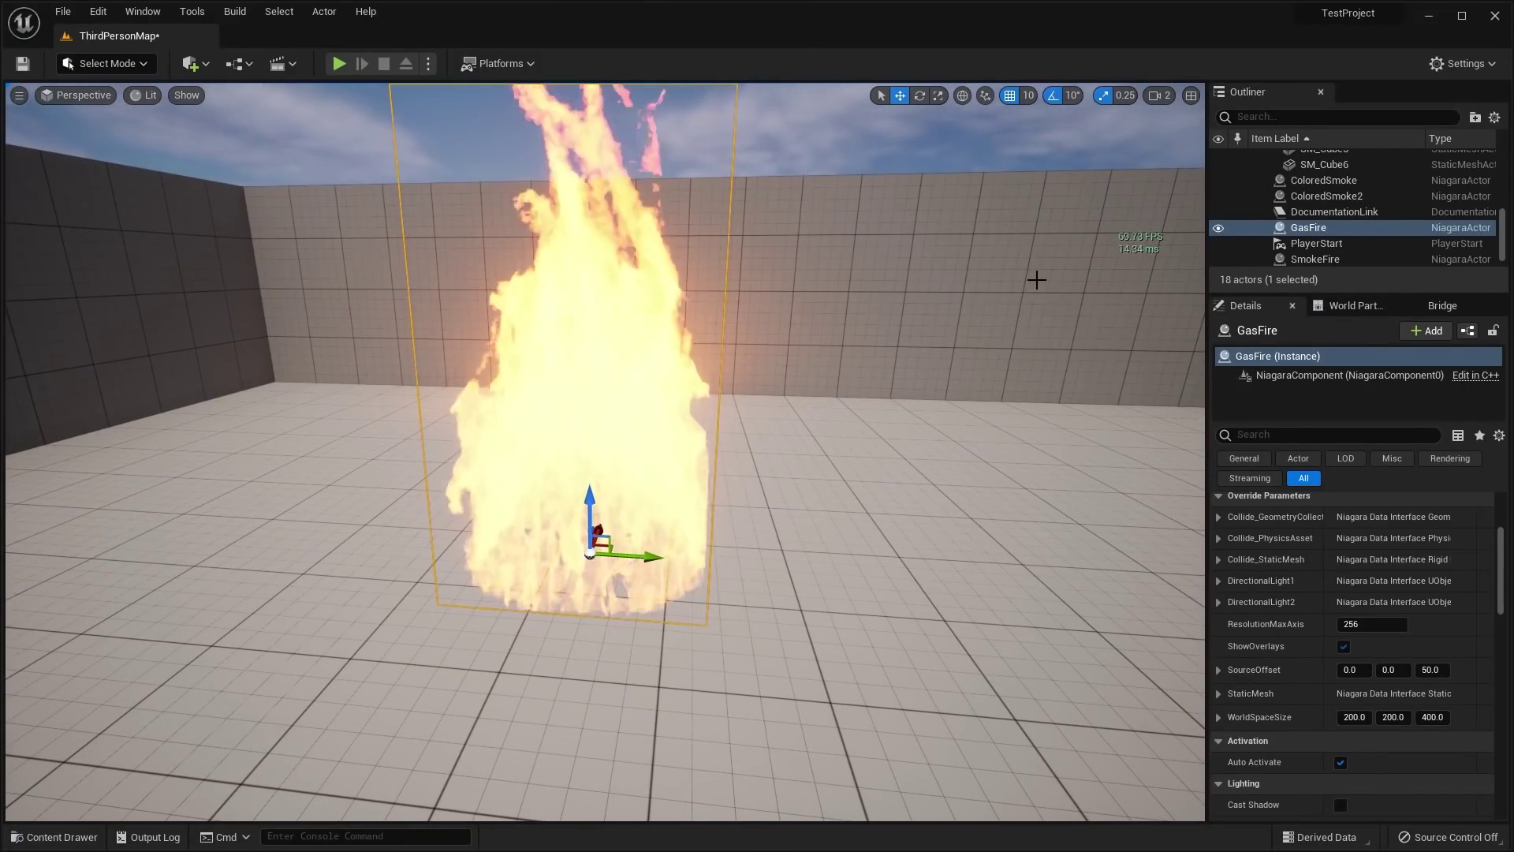
right_drag(1011, 291, 990, 292)
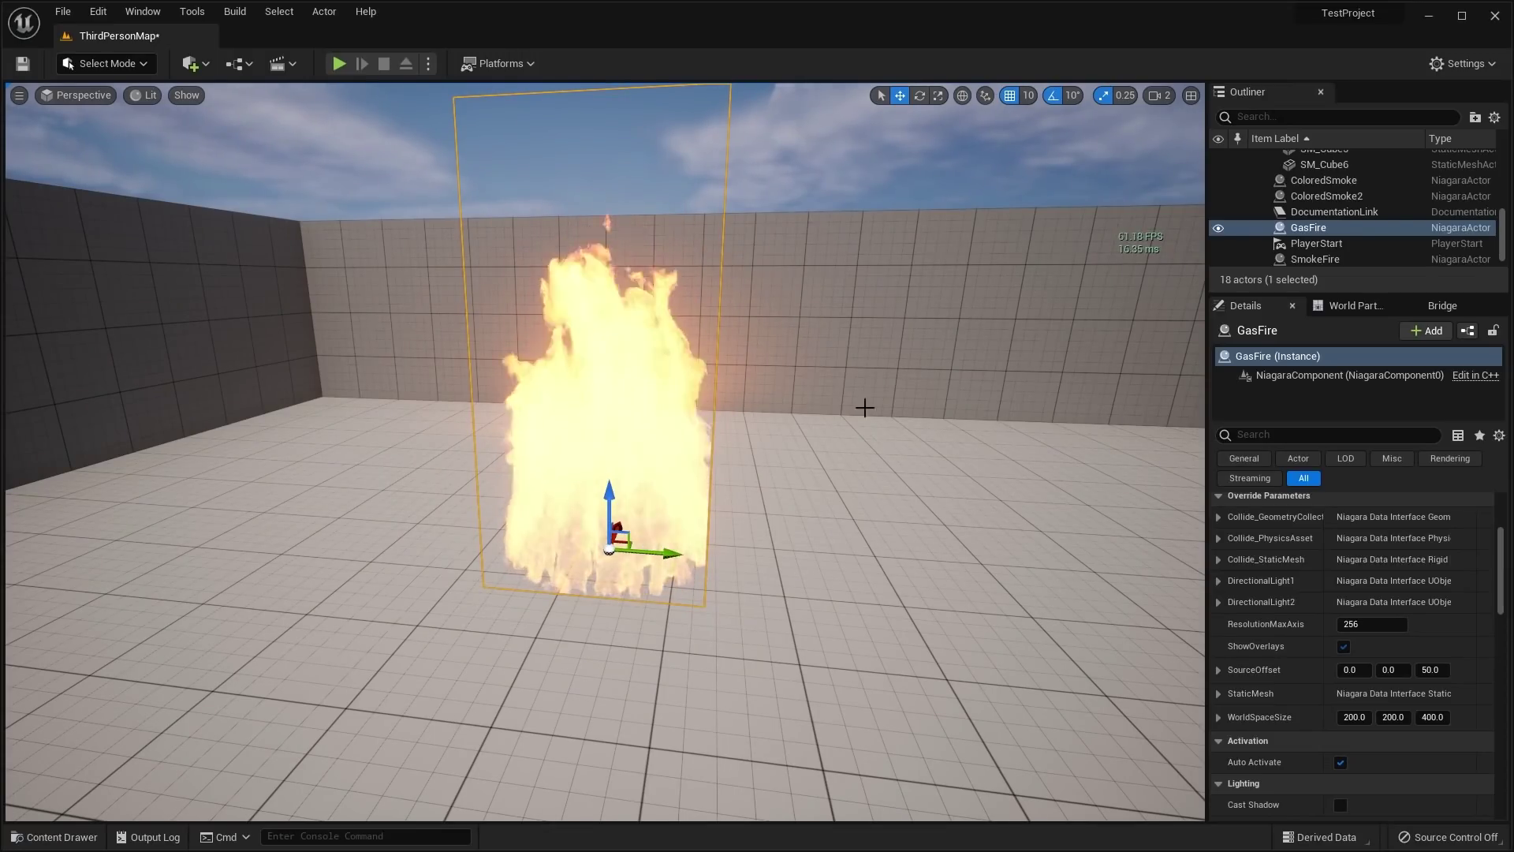
right_drag(866, 320, 883, 321)
right_drag(1122, 314, 1178, 229)
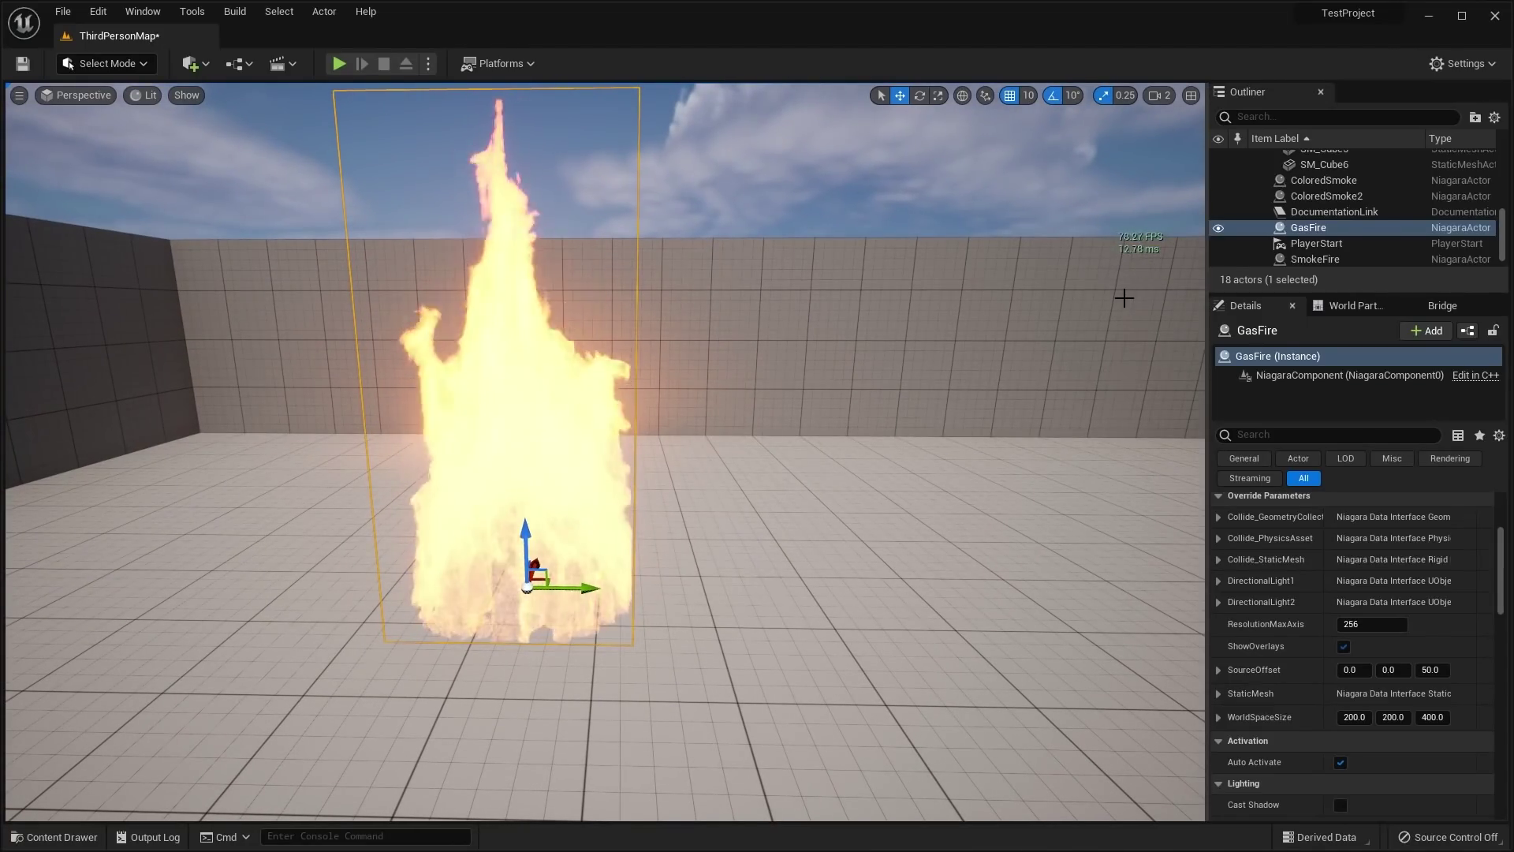
right_drag(1124, 296, 976, 374)
key(Delete)
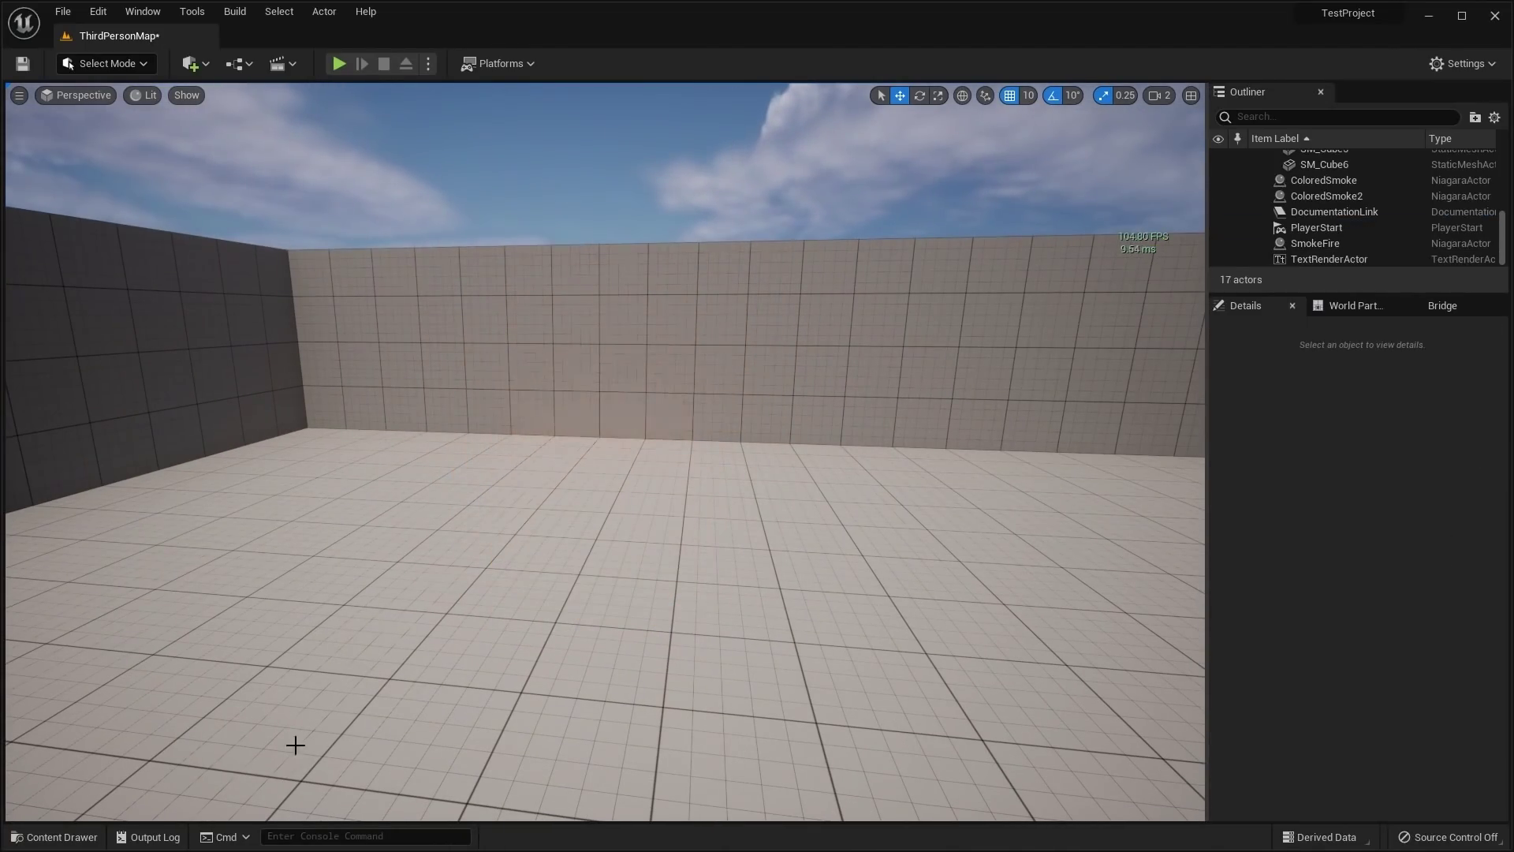
click(55, 837)
right_drag(861, 322, 906, 355)
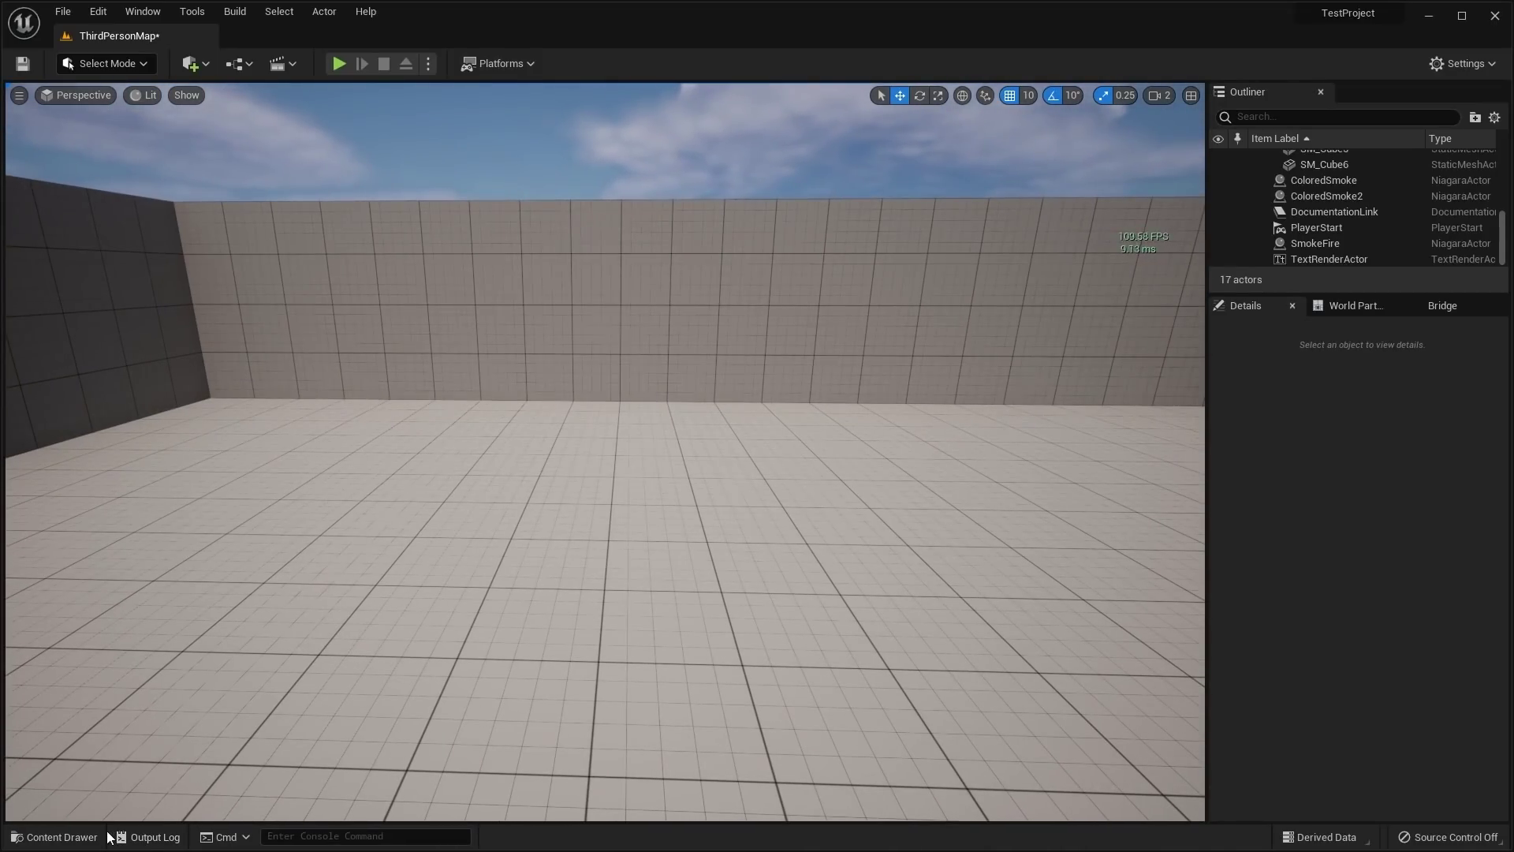
- Place the GasParticle effect in the level, inspect it up close, then delete it
key(ctrl+space)
drag(635, 638, 633, 526)
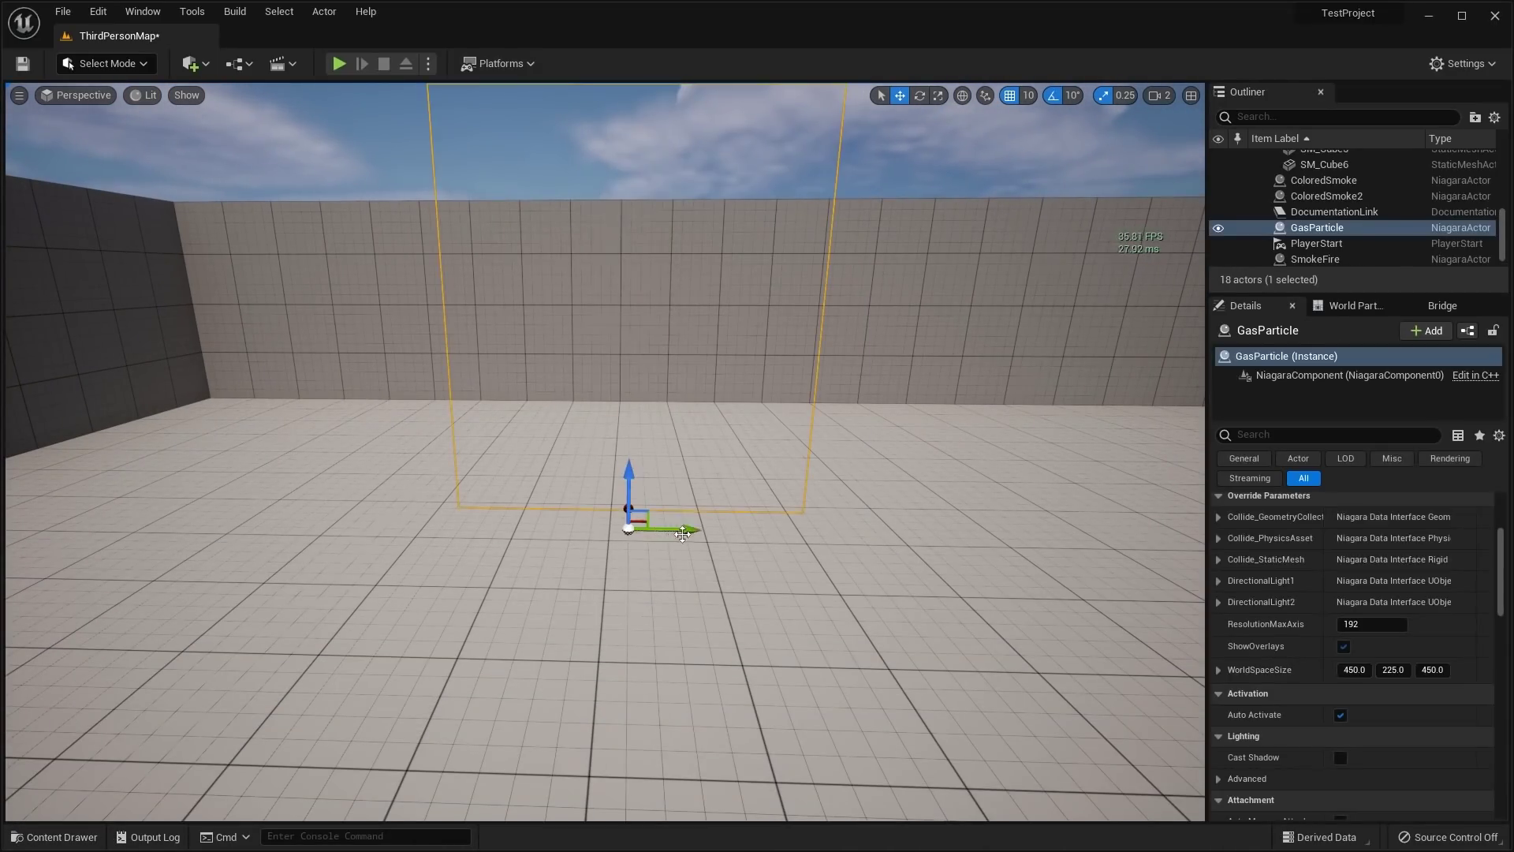
right_drag(632, 526, 544, 483)
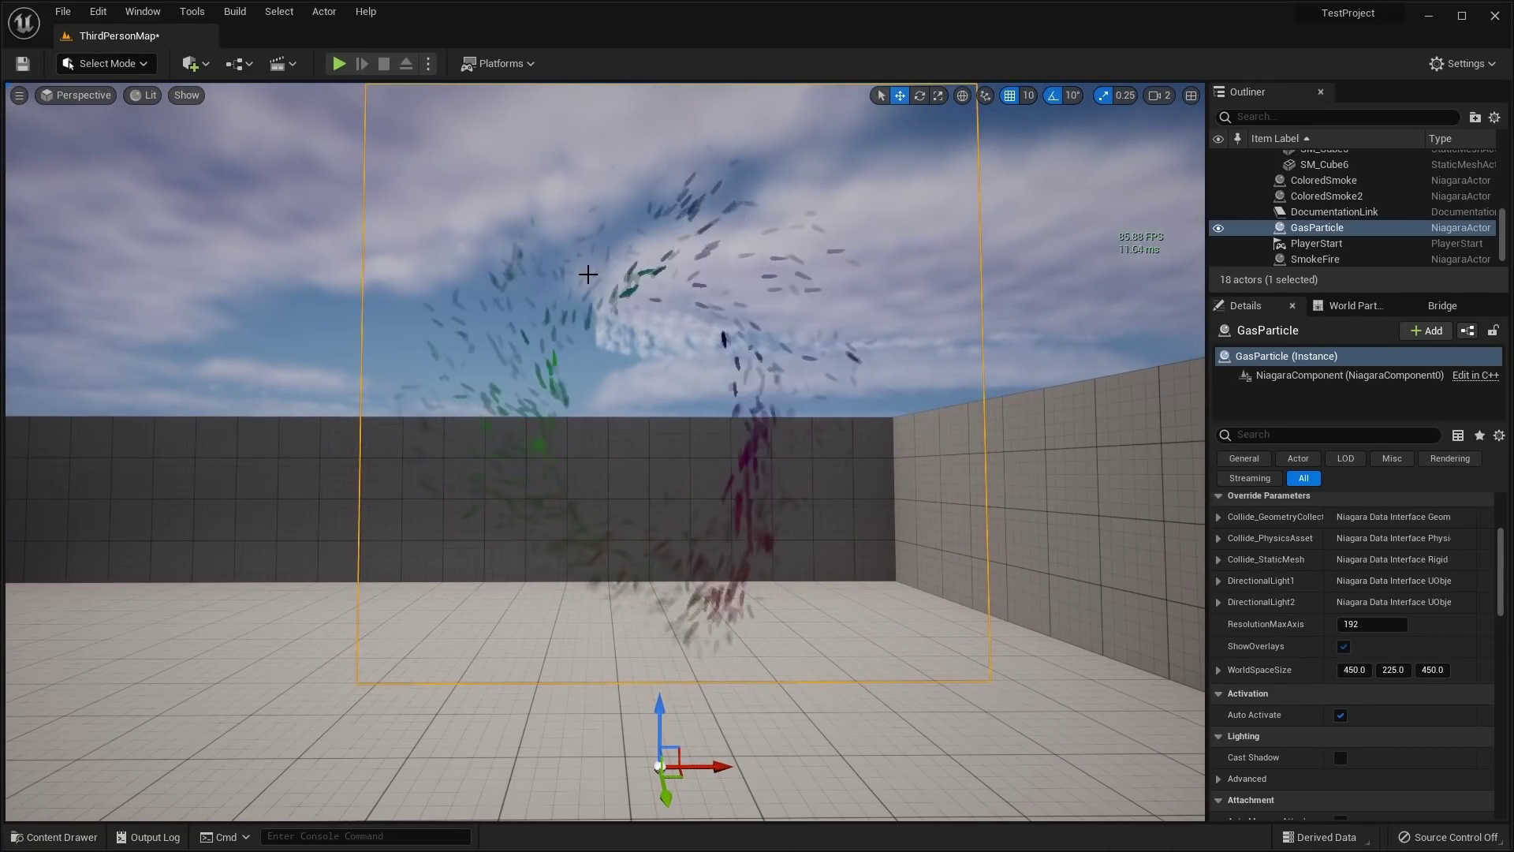
mouse_move(544, 483)
right_down()
mouse_move(474, 485)
mouse_move(552, 481)
right_up()
key(Delete)
- Place GasSmoke, watch its plume grow from several angles, delete it, and list the 3DGas assets
key(ctrl+space)
drag(720, 628, 734, 539)
right_drag(834, 526, 788, 527)
right_drag(789, 698, 790, 699)
right_drag(721, 590, 964, 300)
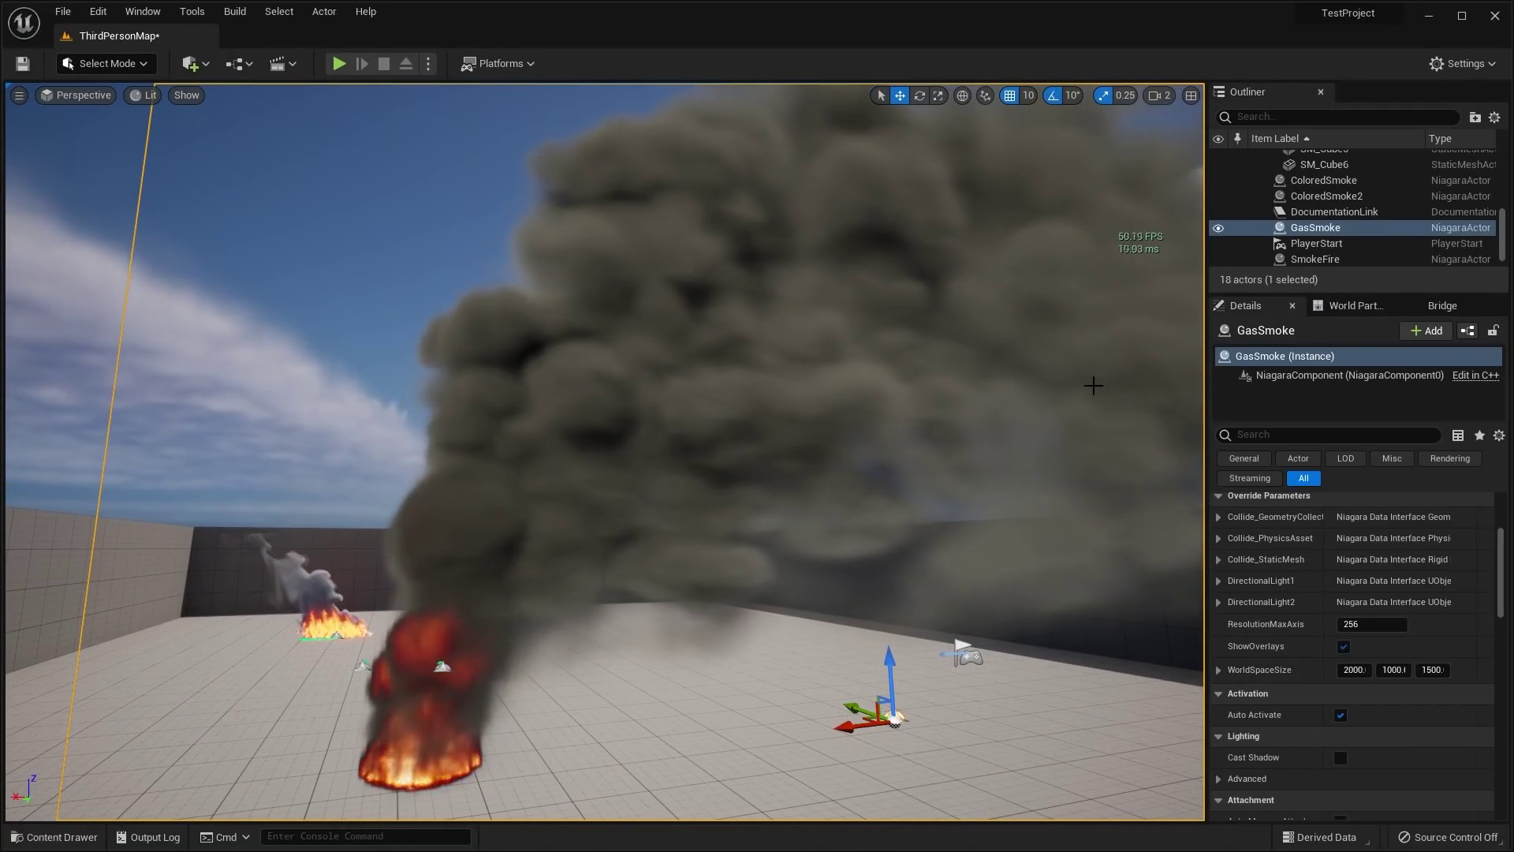
right_drag(1096, 345, 970, 358)
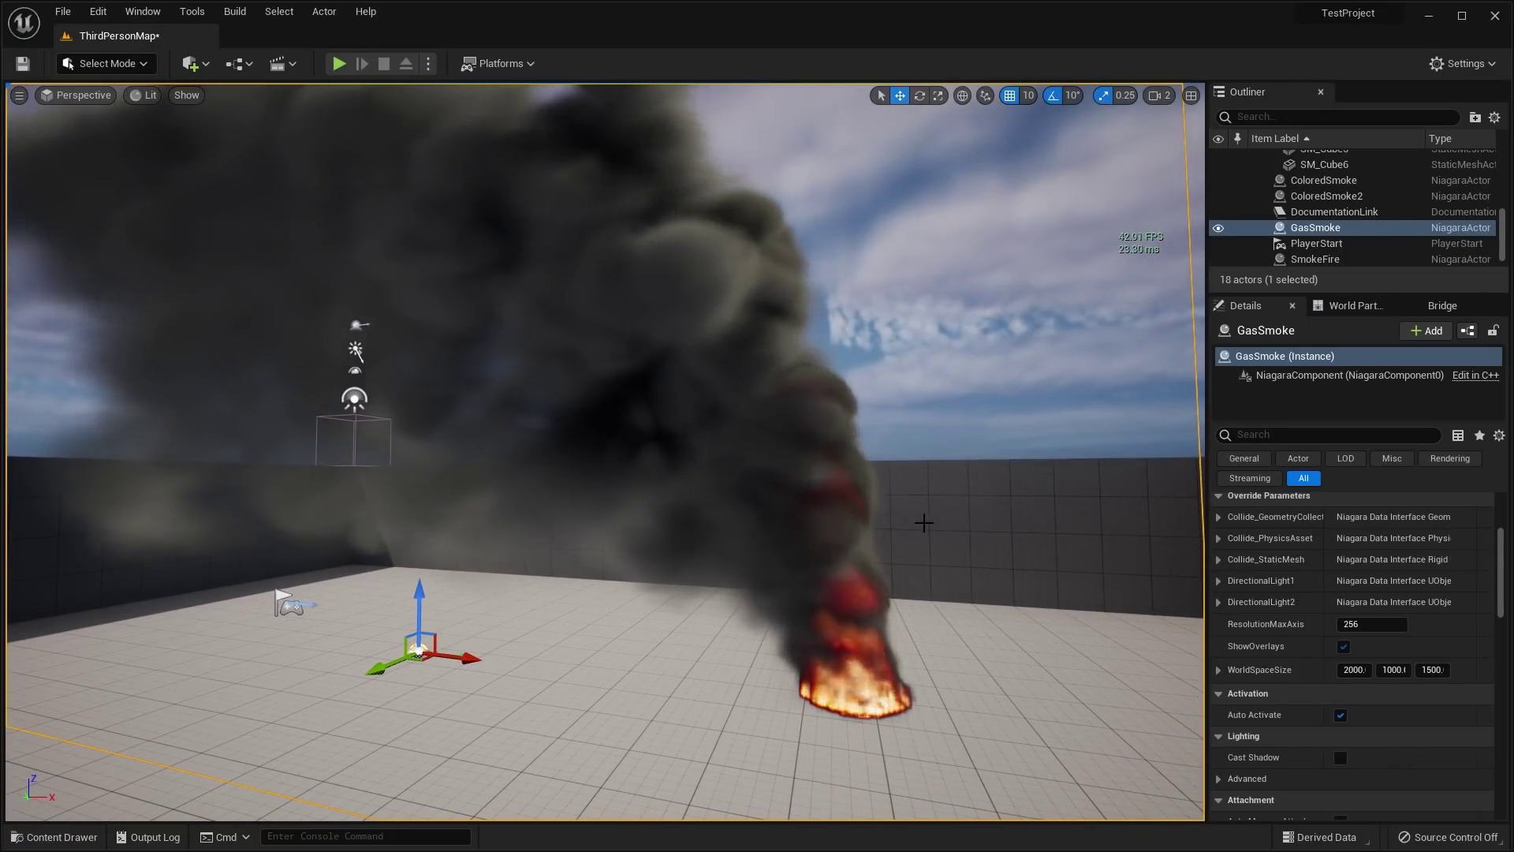
right_drag(928, 521, 978, 528)
key(Delete)
click(54, 837)
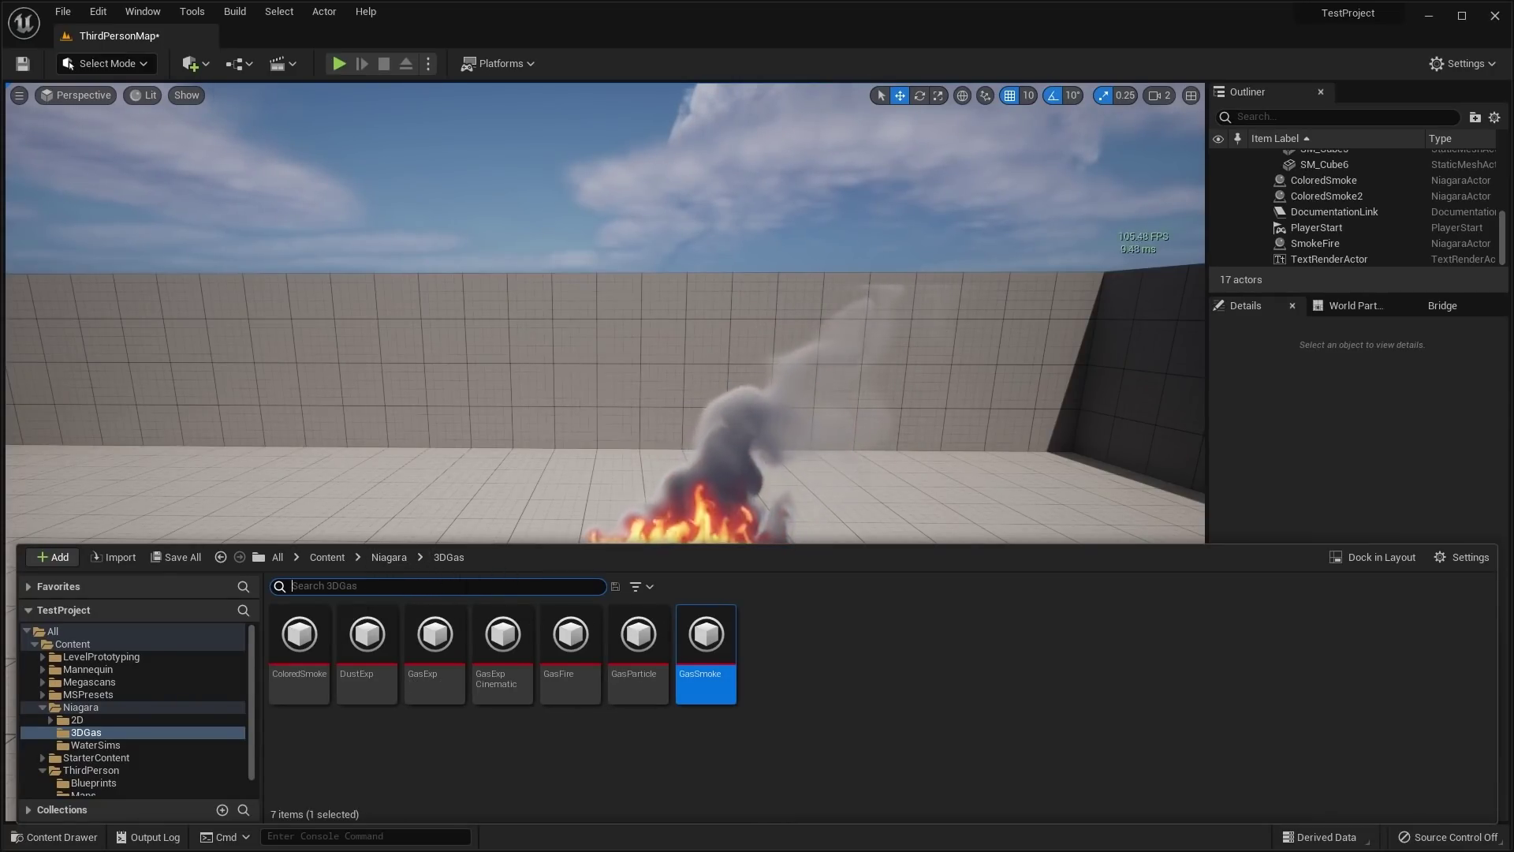
- Start creating a new Niagara System in the Niagara folder
click(387, 557)
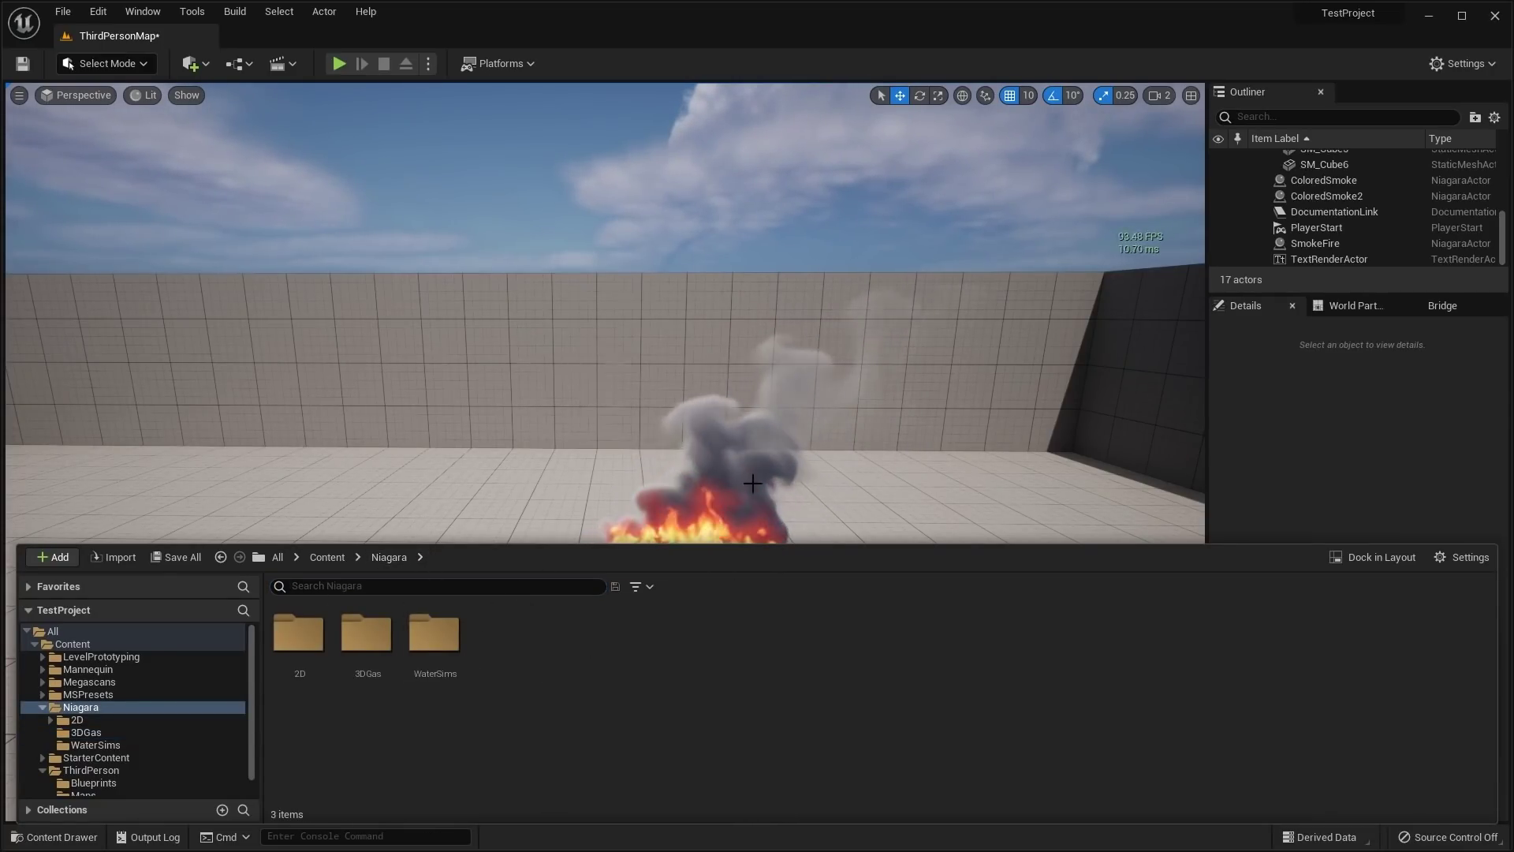
right_drag(428, 473, 428, 653)
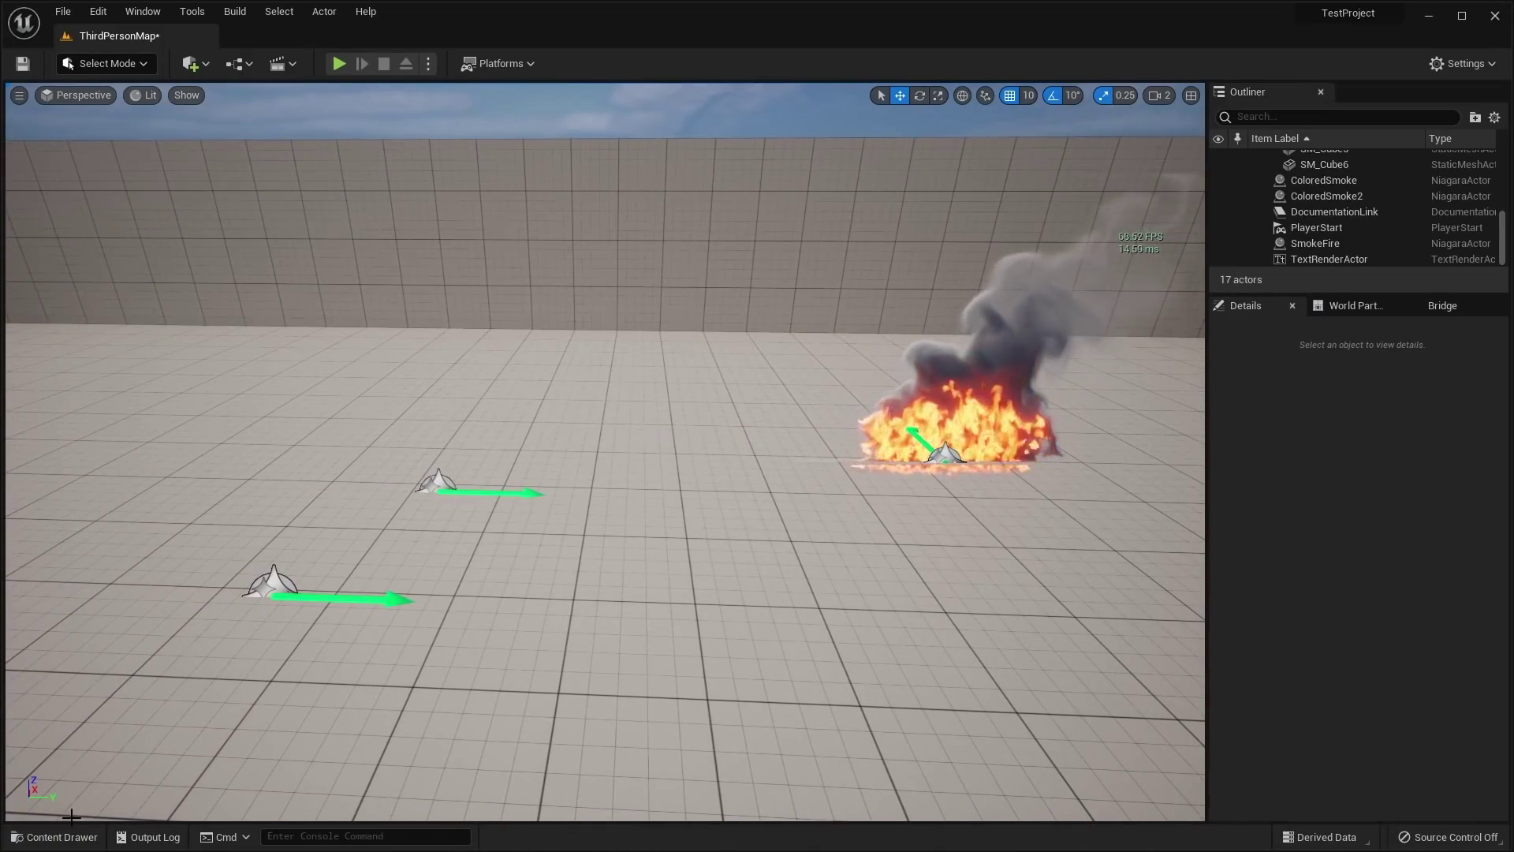
click(53, 837)
right_click(559, 659)
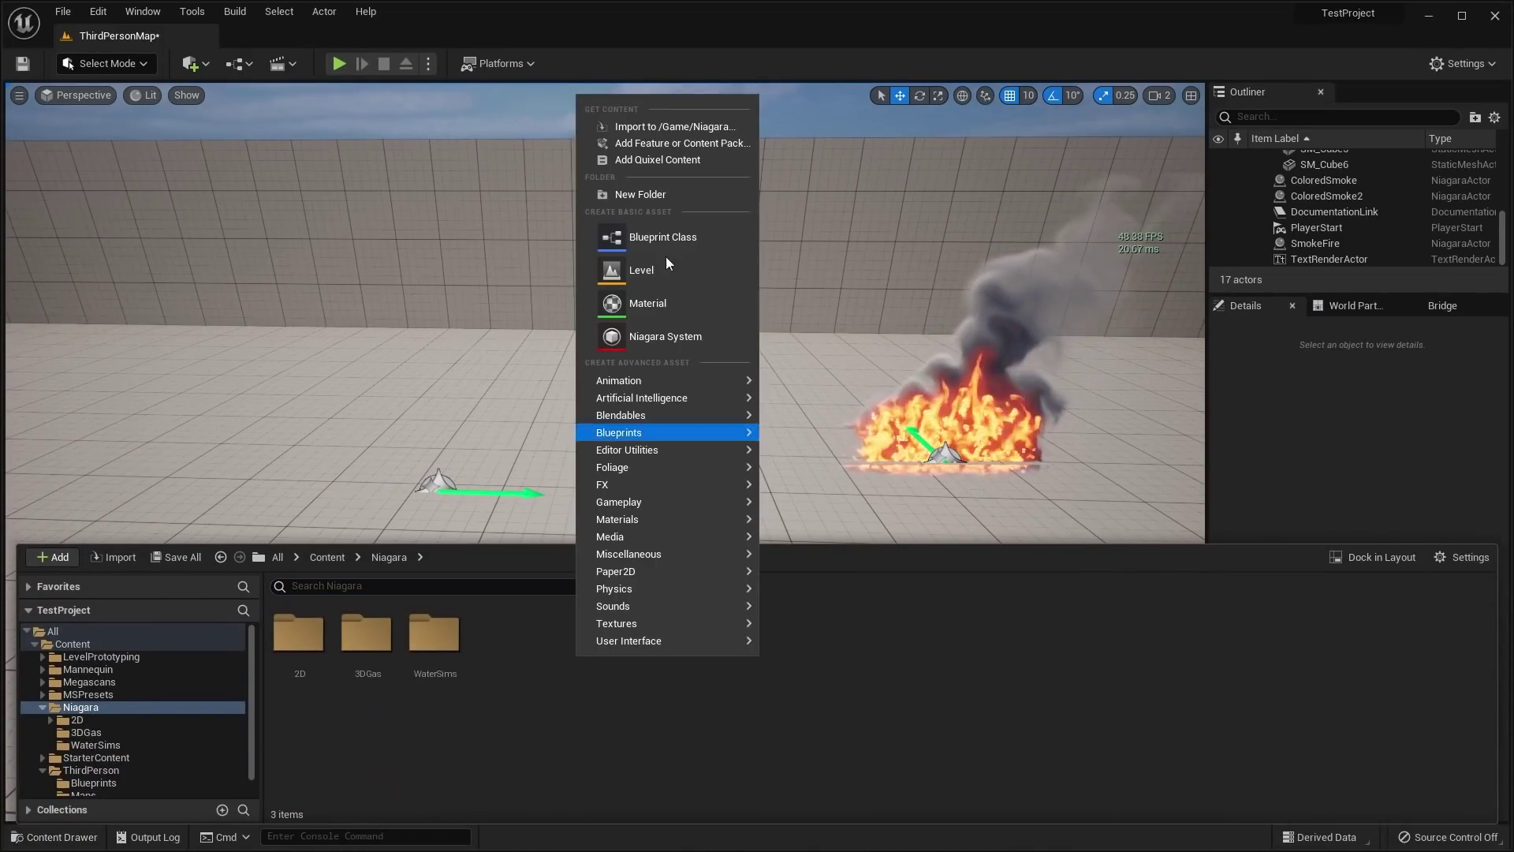
click(678, 331)
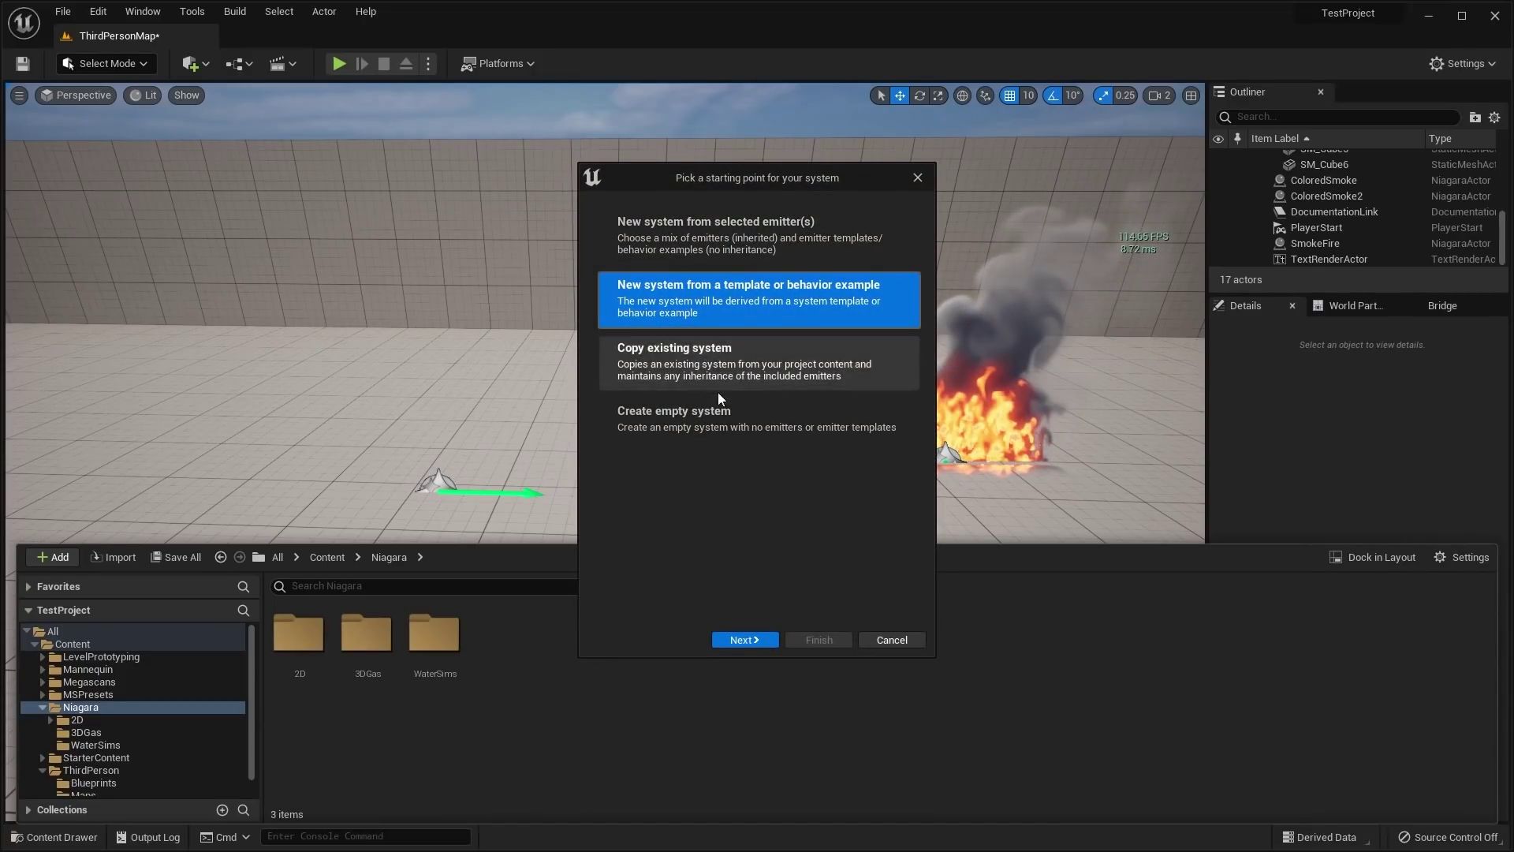
- Try the selected-emitters option, then switch to starting from a template or behavior example
click(713, 244)
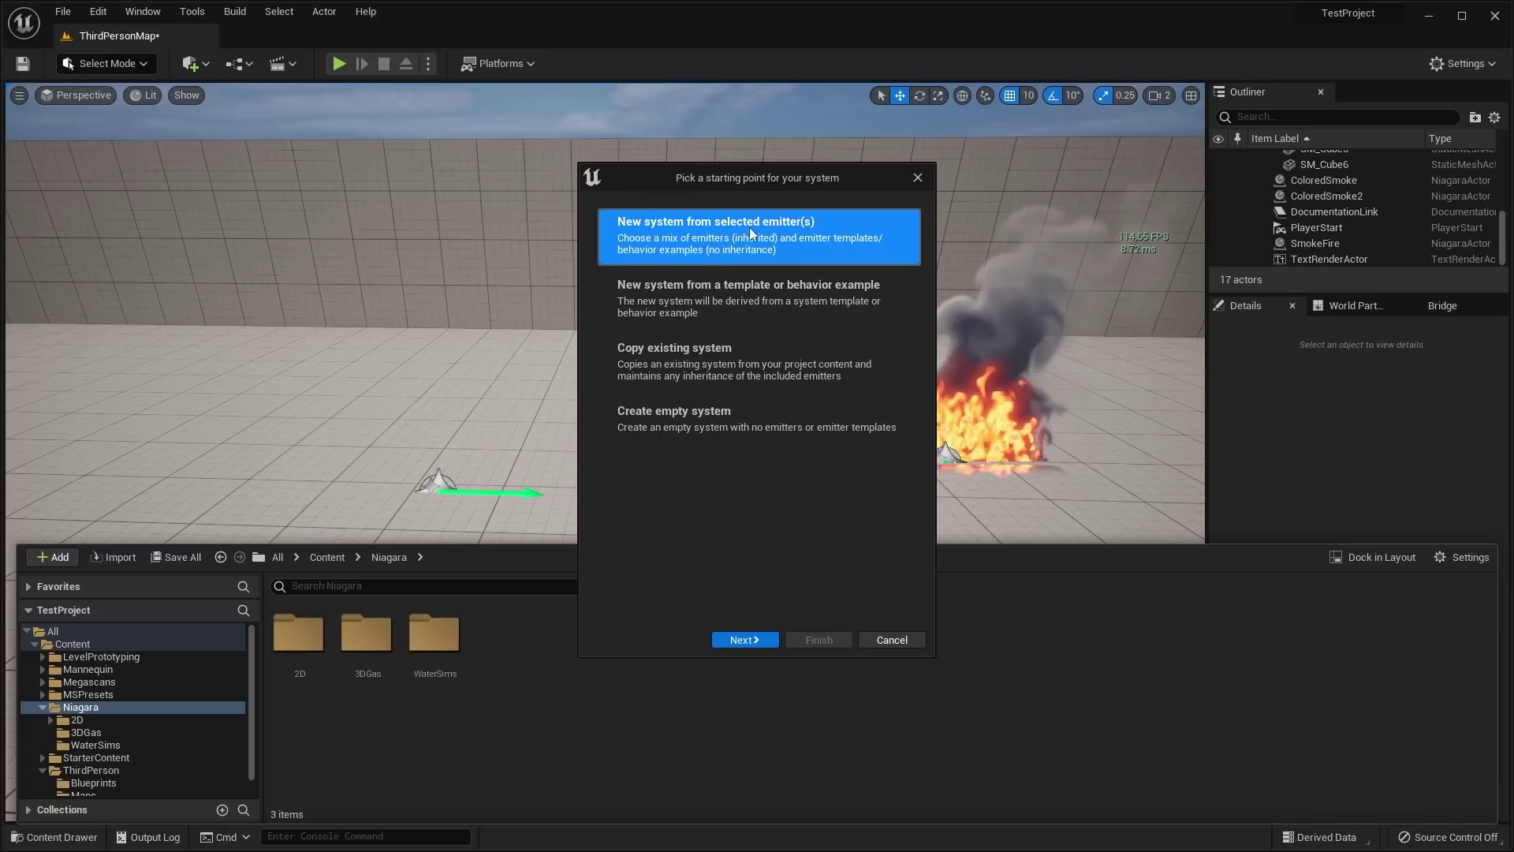
click(745, 640)
scroll(761, 454, down, 4)
scroll(763, 460, down, 2)
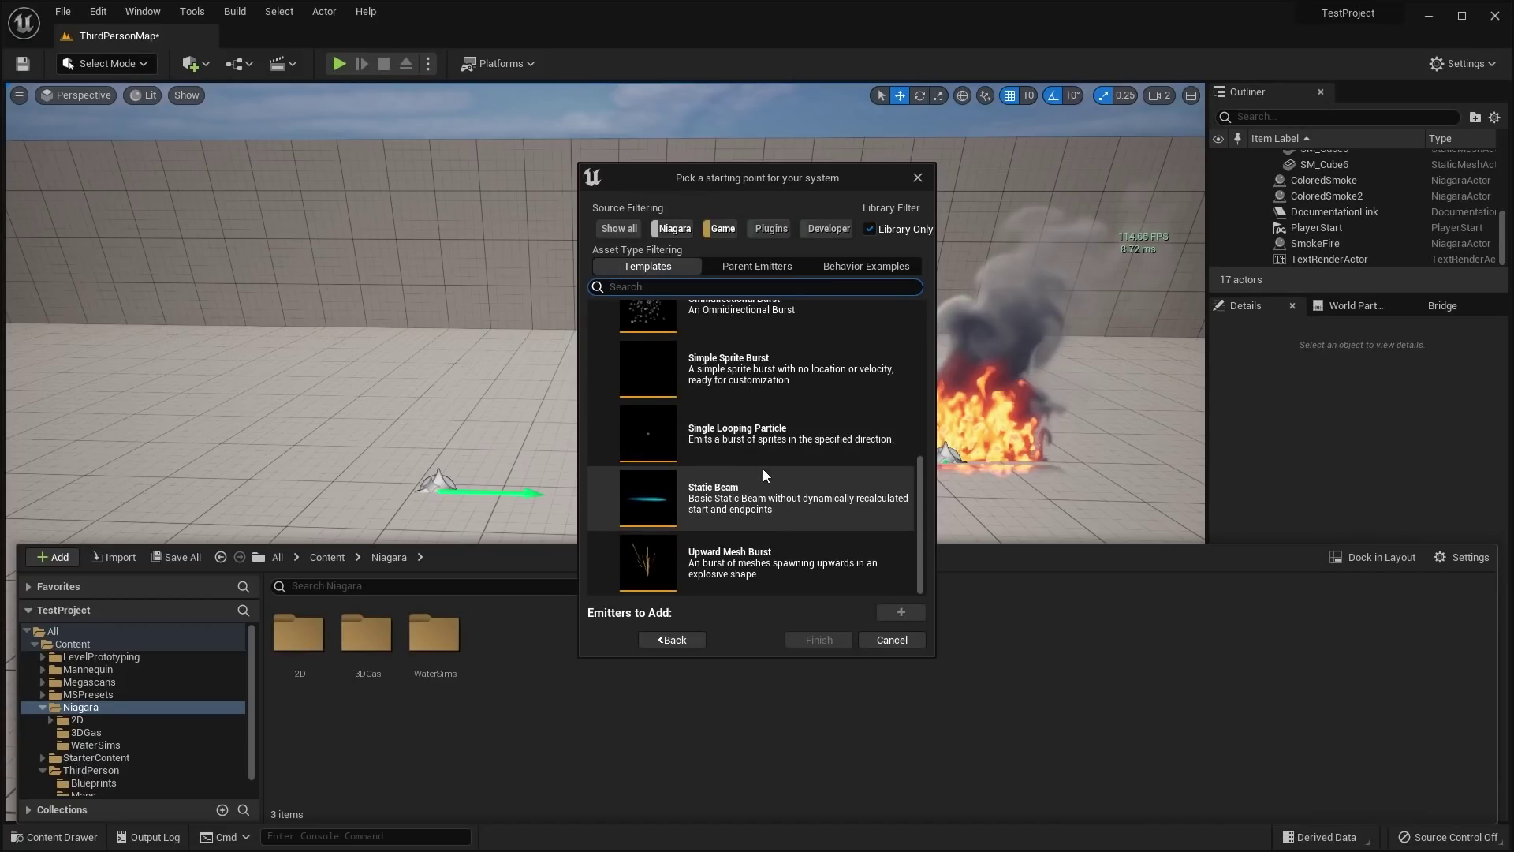
scroll(763, 469, up, 6)
click(672, 639)
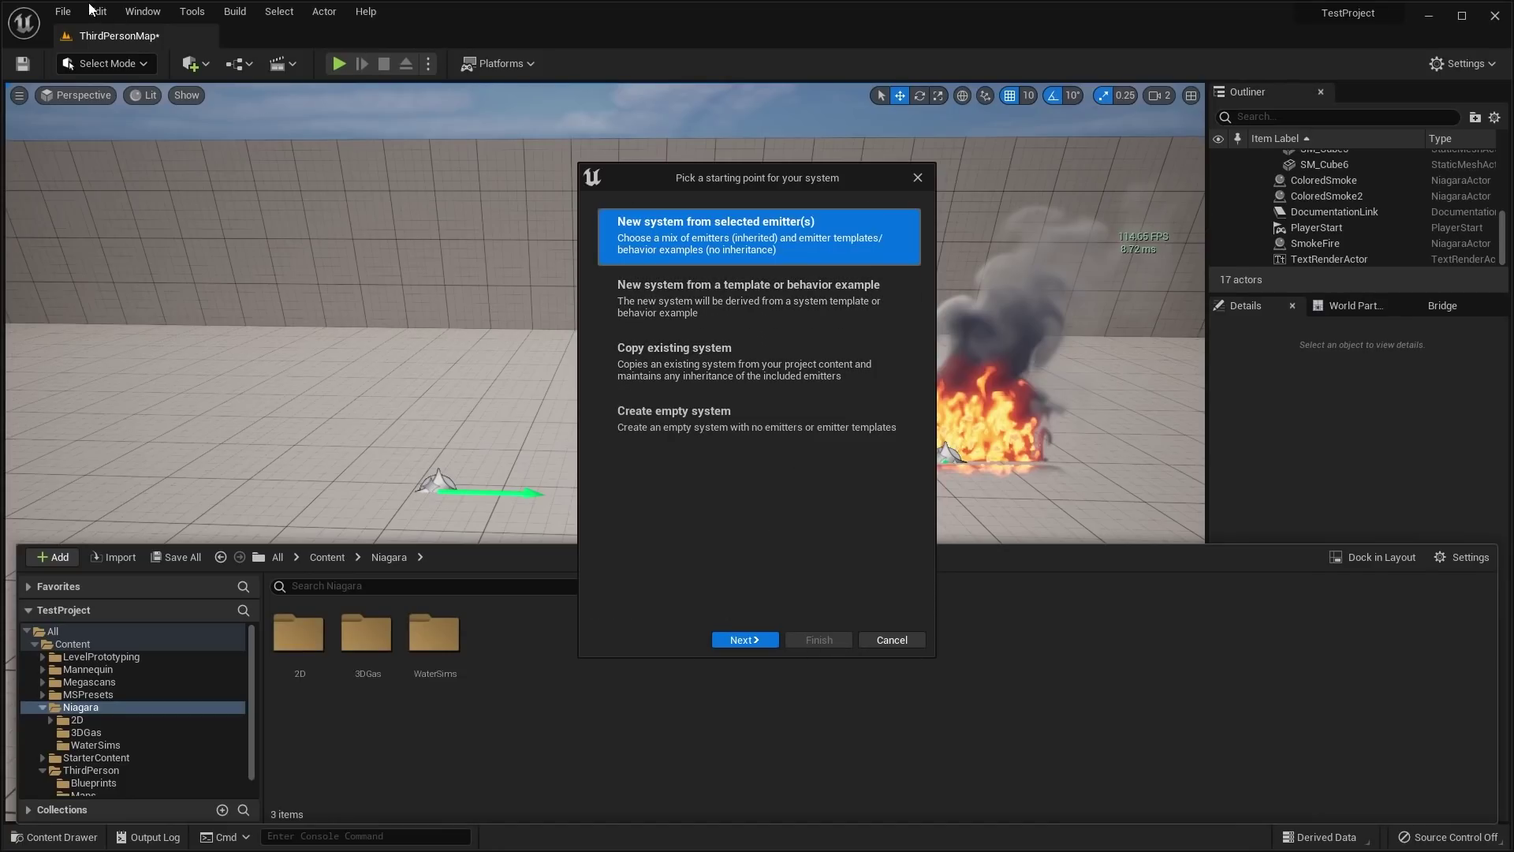
click(709, 299)
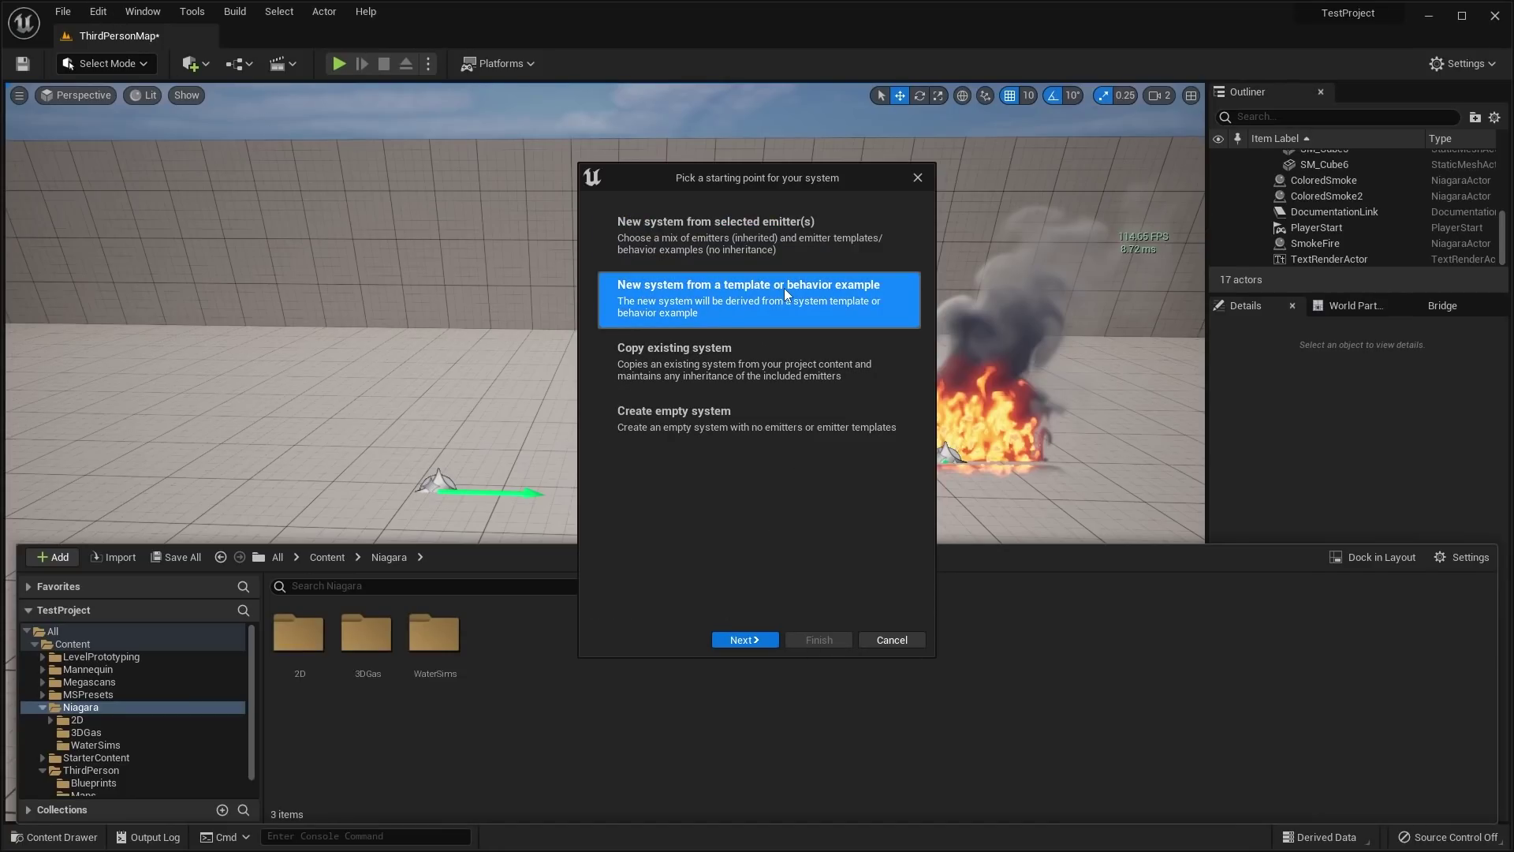
click(745, 639)
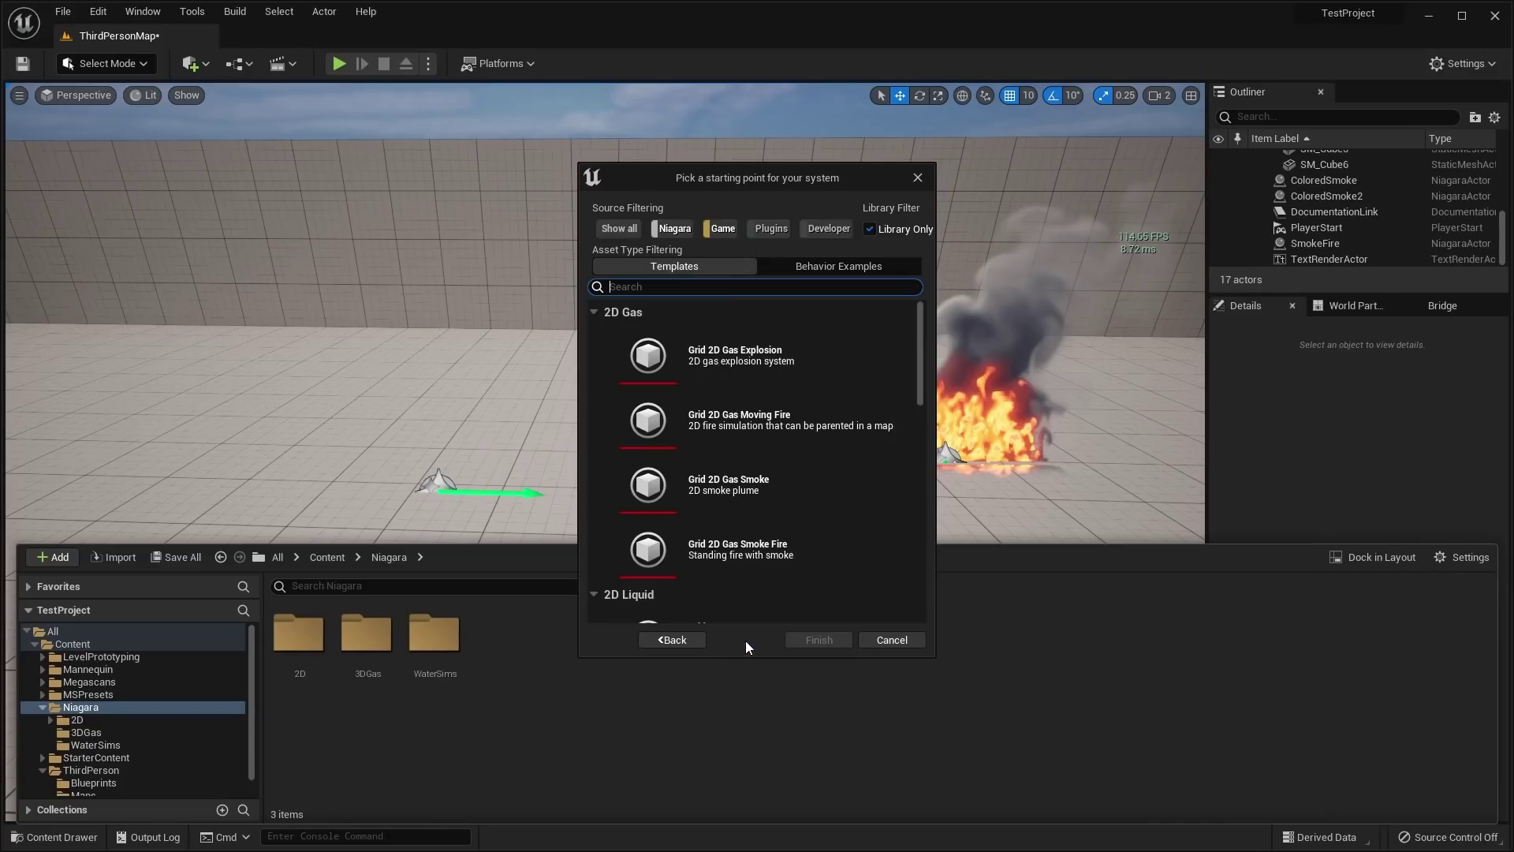
- Browse the system template list for a 2D gas template
scroll(741, 357, down, 2)
scroll(741, 357, up, 2)
scroll(770, 363, down, 1)
scroll(750, 363, up, 1)
scroll(758, 353, down, 3)
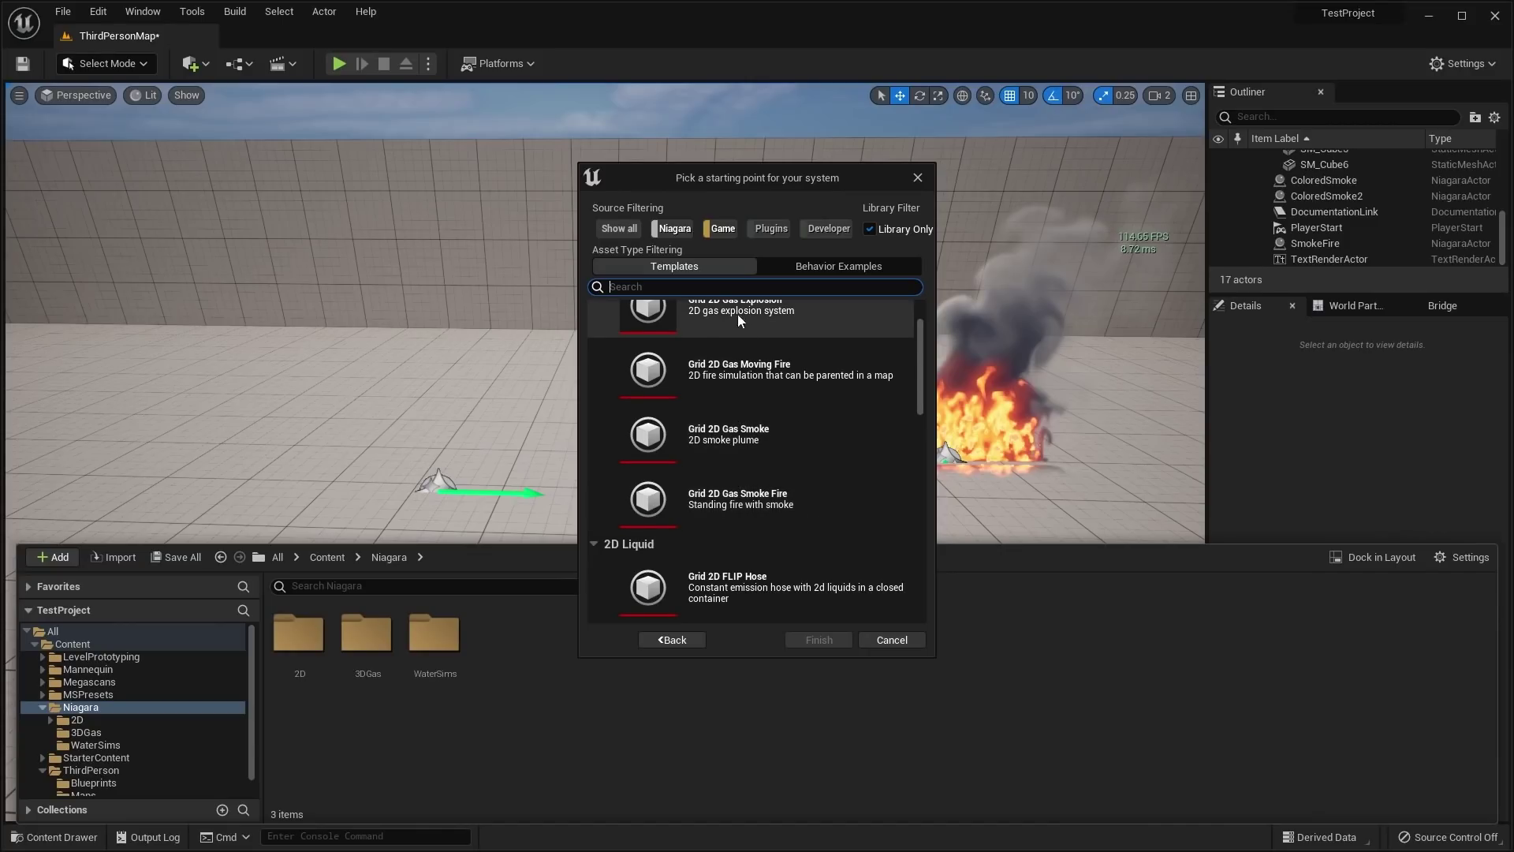
scroll(720, 446, down, 5)
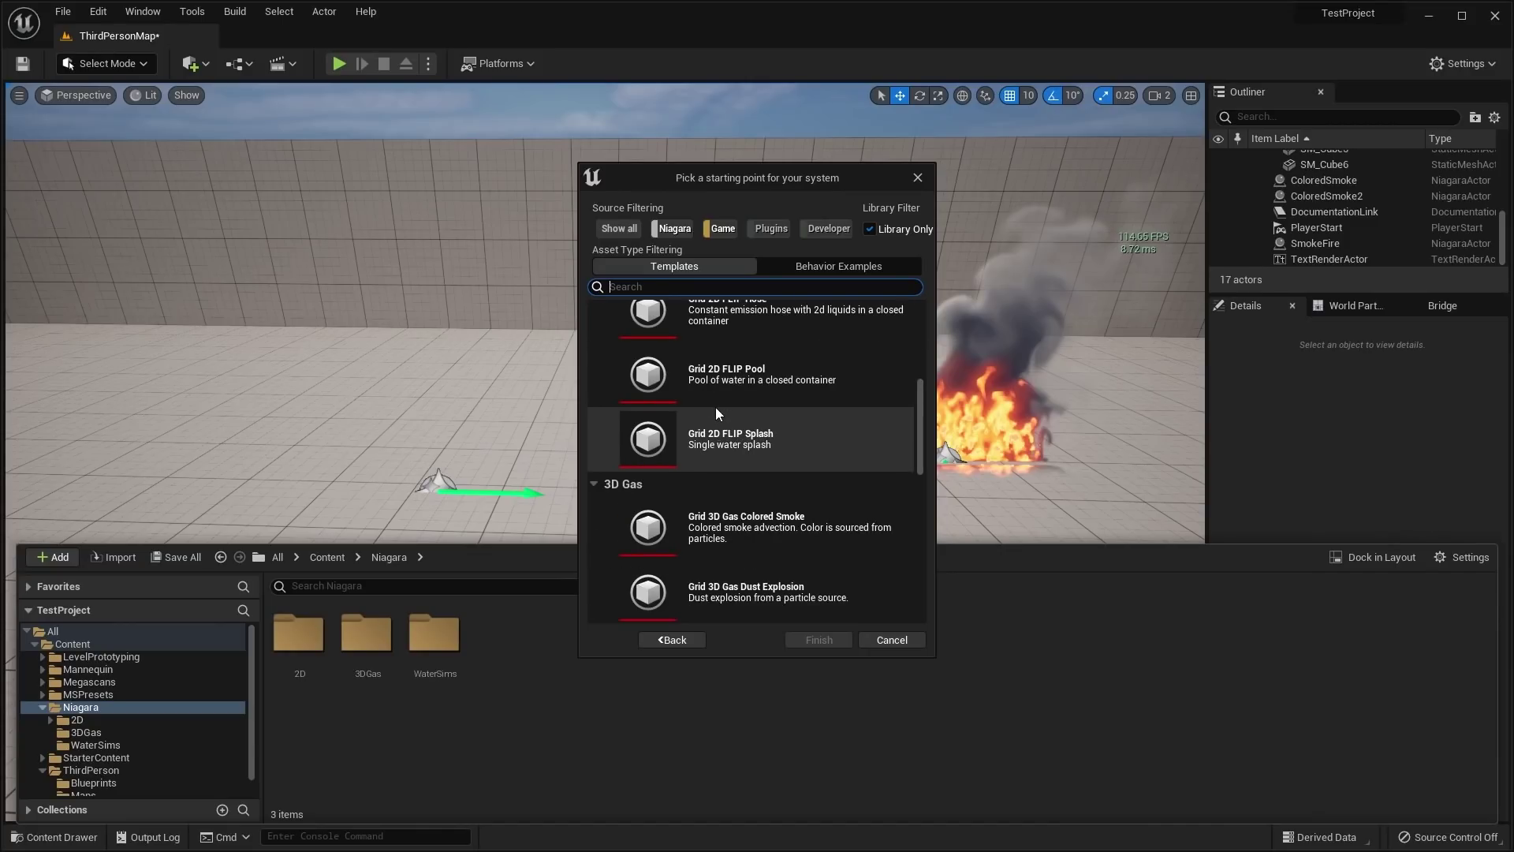
scroll(699, 409, down, 5)
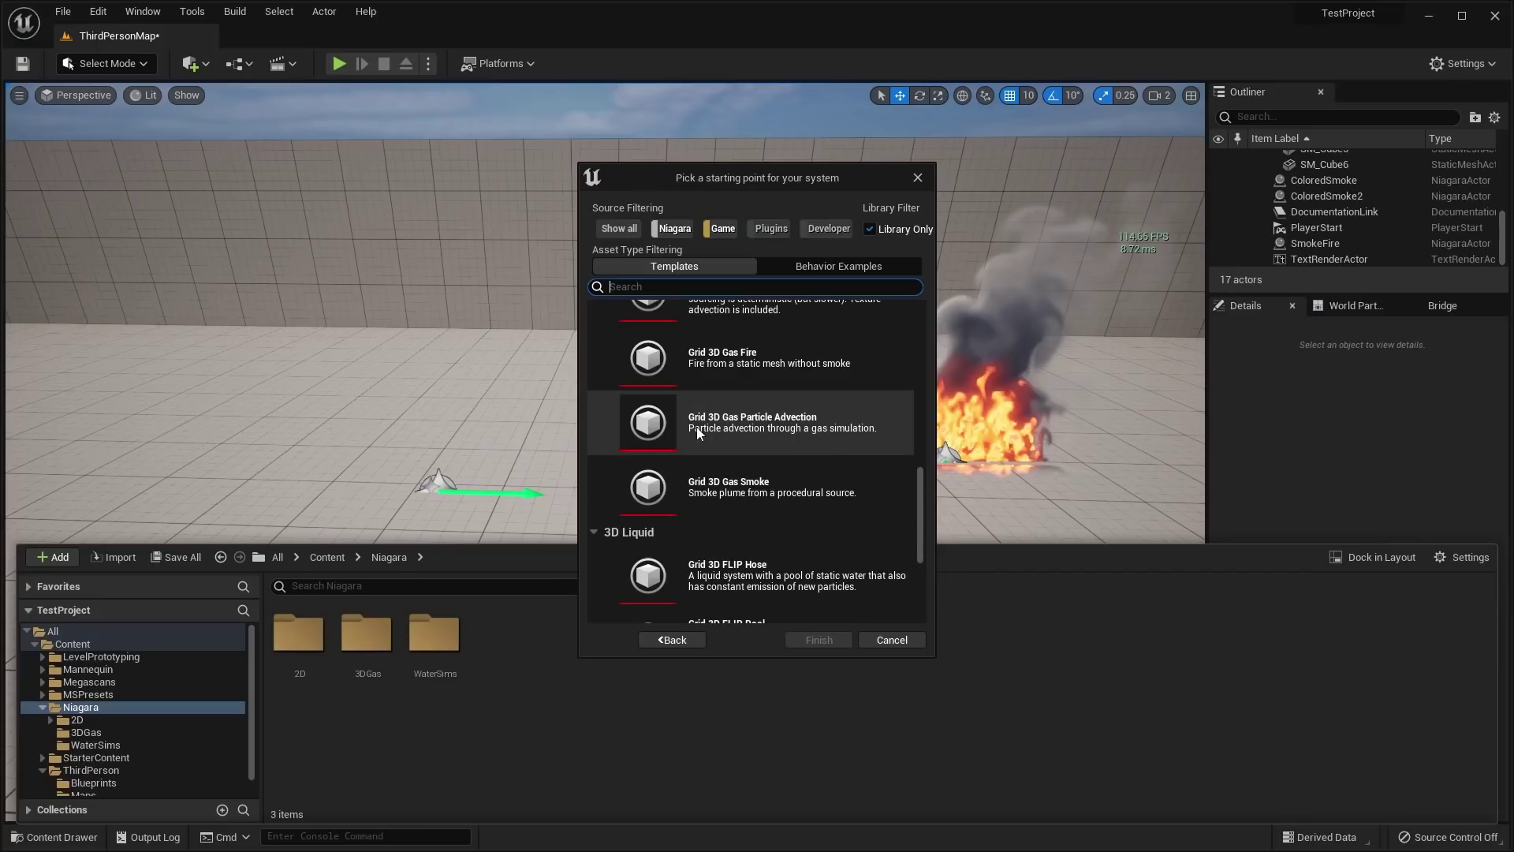
scroll(733, 444, down, 1)
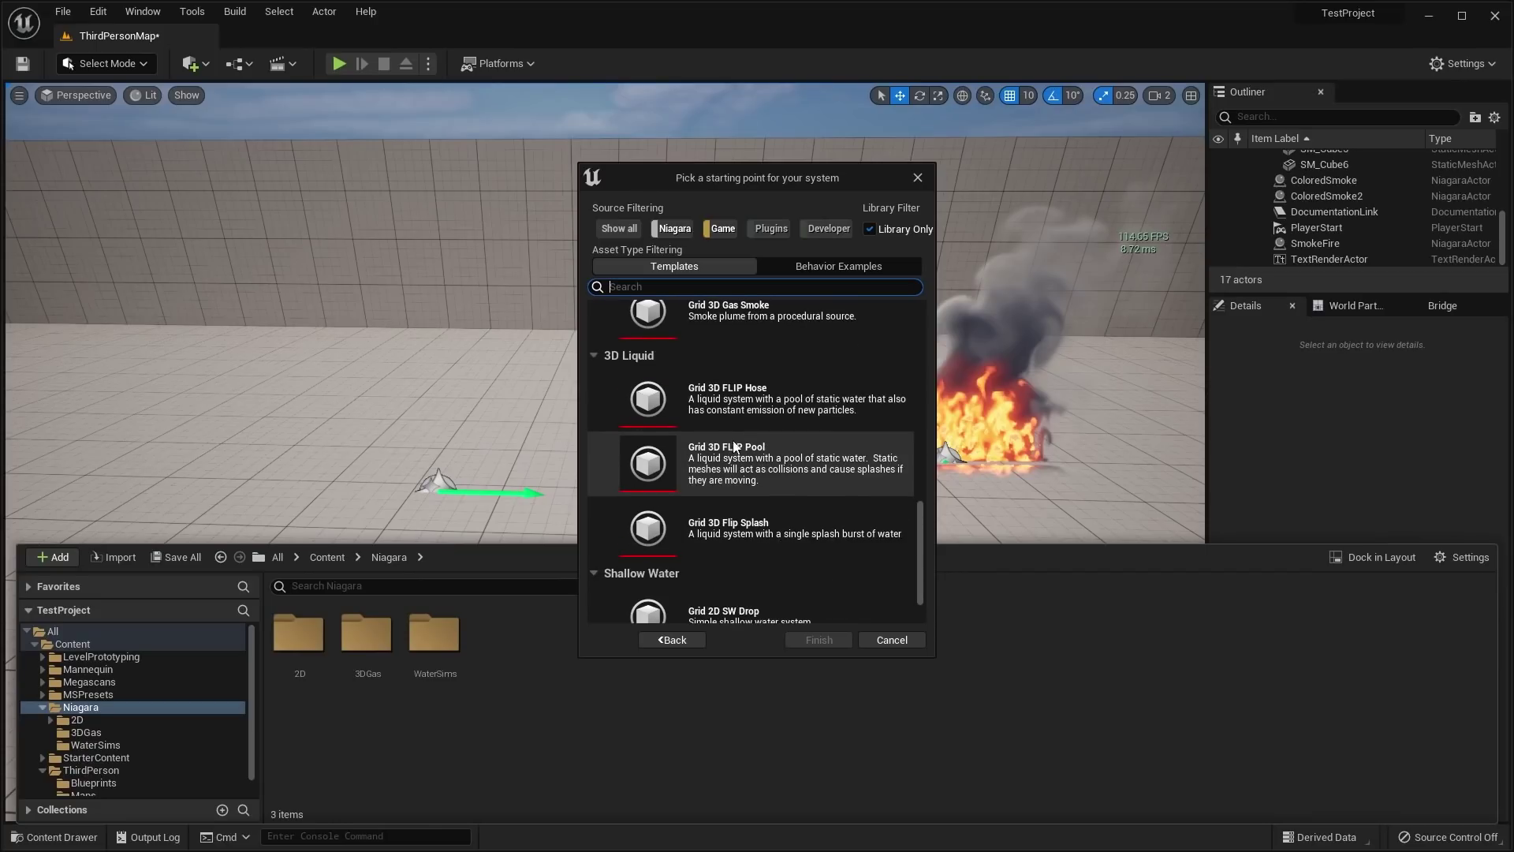
scroll(768, 426, up, 2)
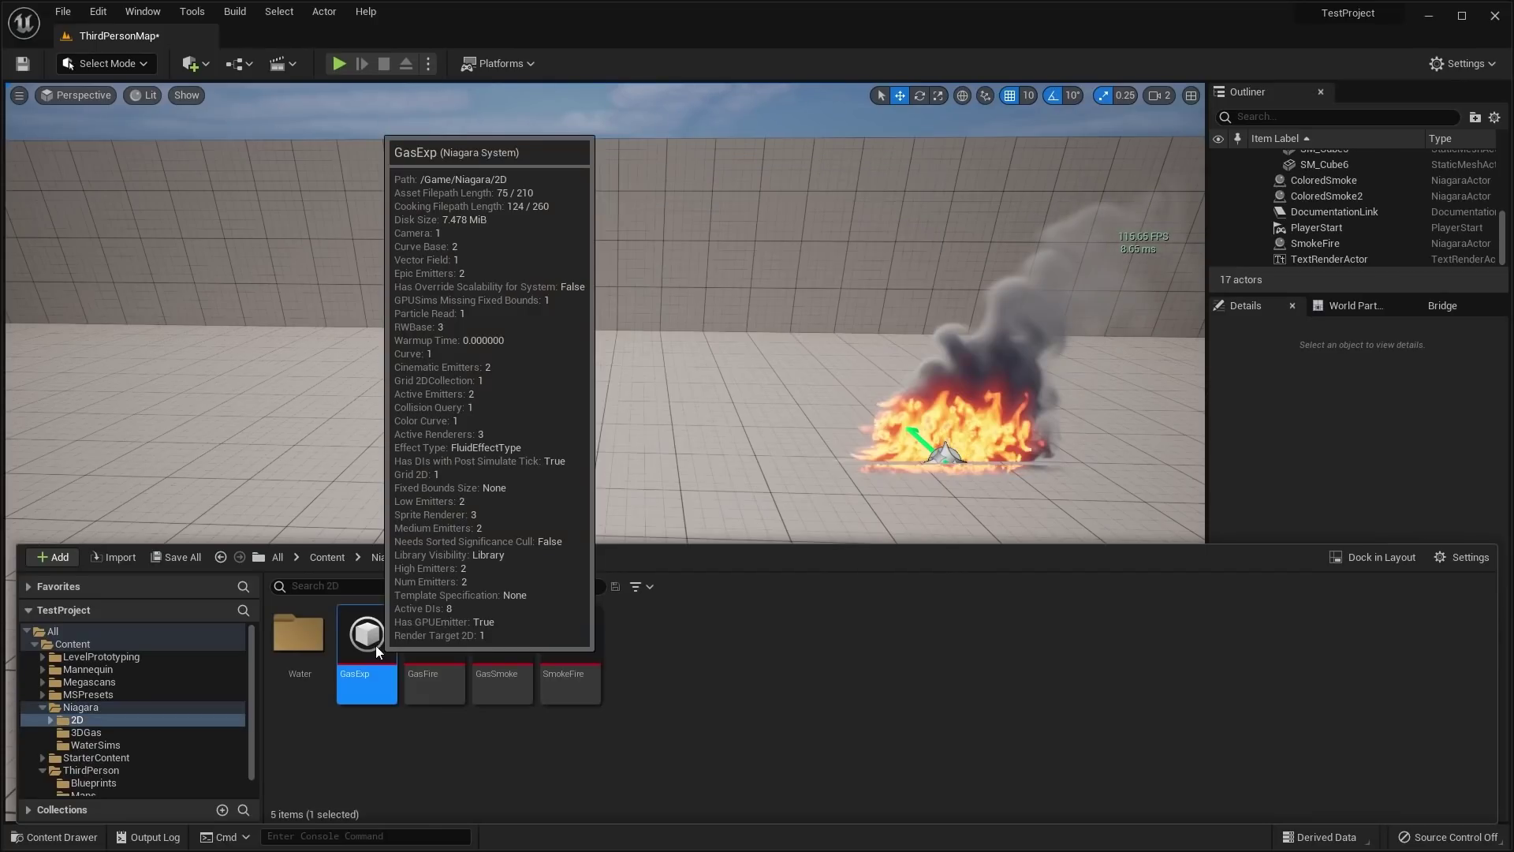
- Open GasExp for editing, then place GasExp in the level and move in on the explosion
double_click(373, 662)
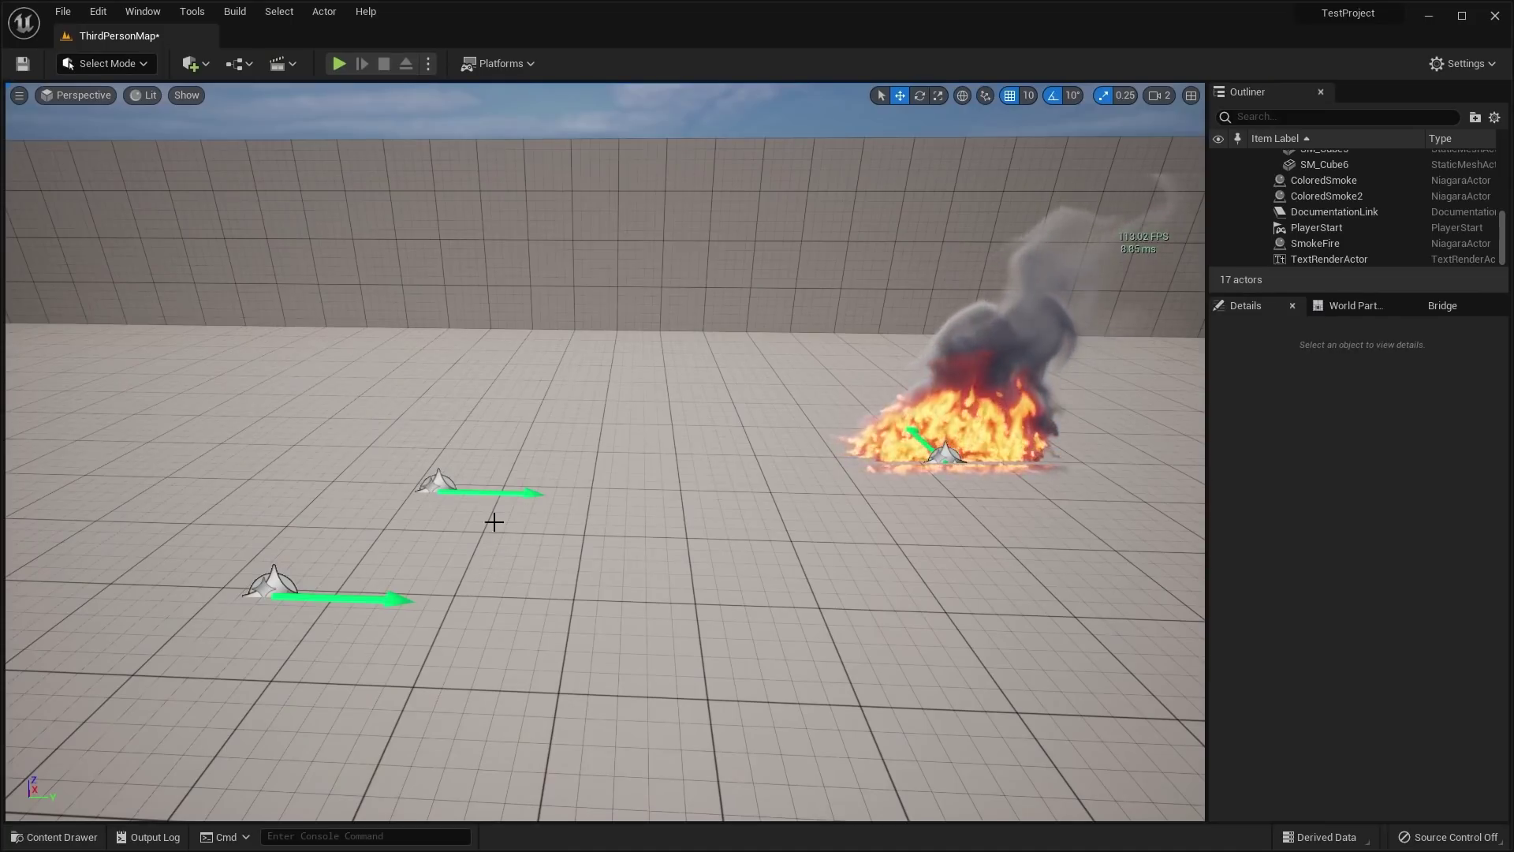
right_drag(494, 518, 331, 505)
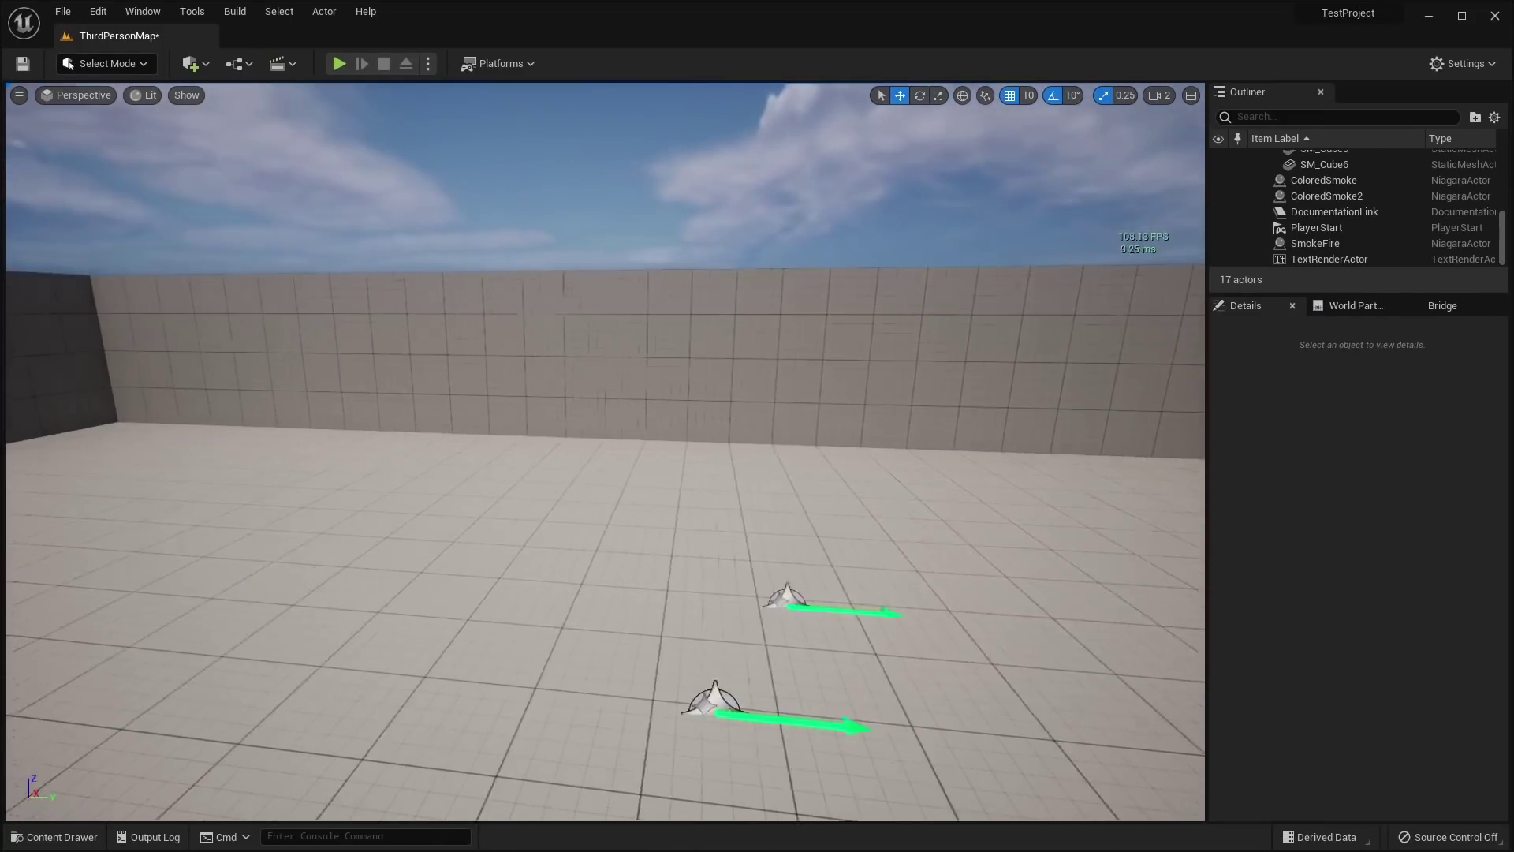
right_drag(141, 809, 95, 805)
click(92, 838)
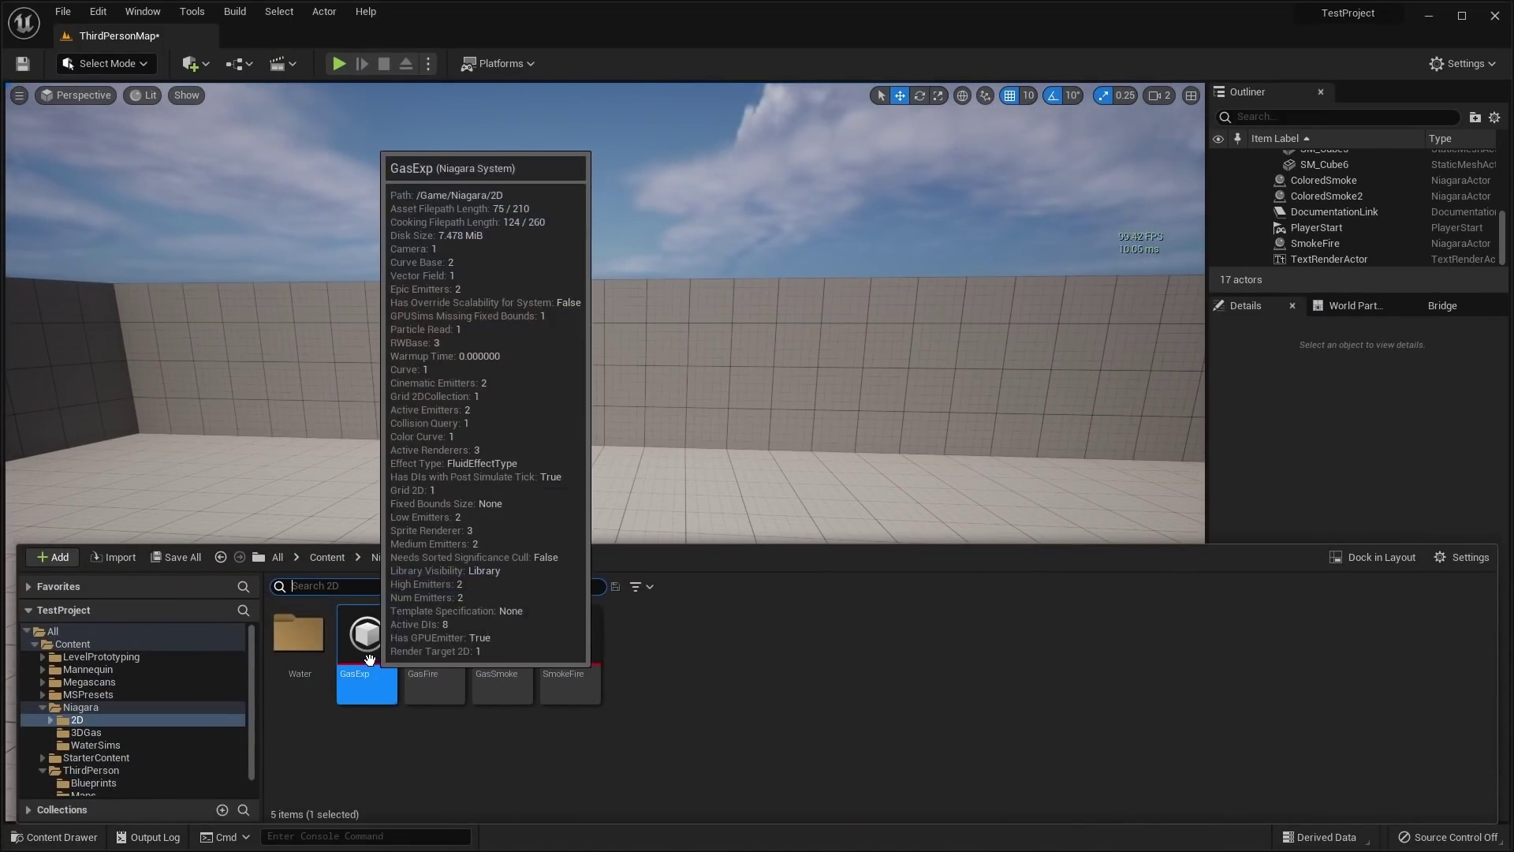
drag(365, 680, 575, 515)
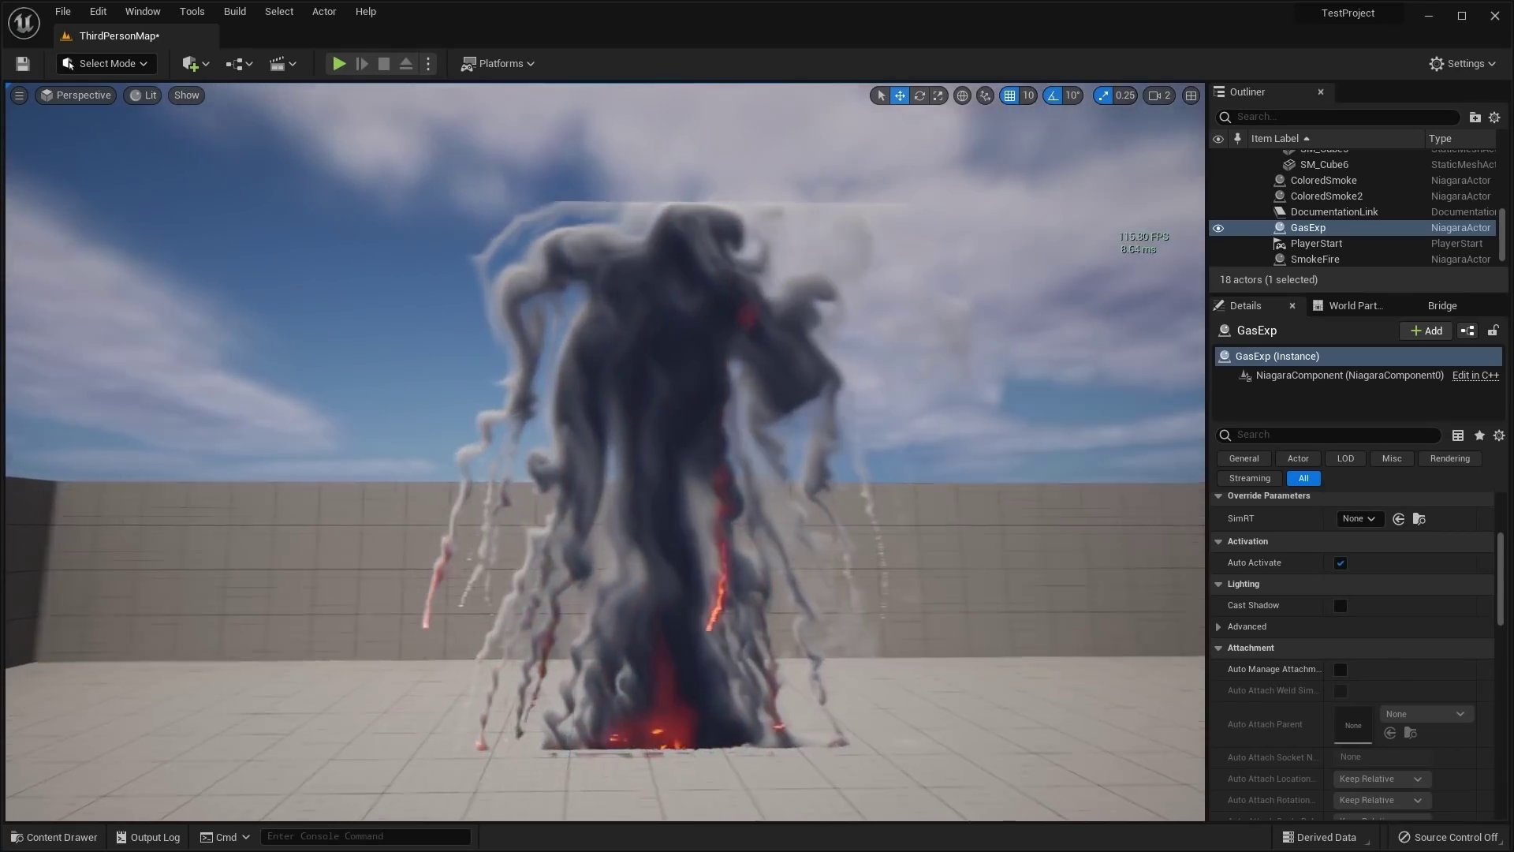
mouse_move(676, 518)
right_down()
mouse_move(574, 516)
mouse_move(552, 481)
mouse_move(553, 512)
mouse_move(554, 489)
mouse_move(679, 371)
right_up()
- Delete the GasExp actor from the level
scroll(599, 460, up, 3)
right_click(628, 456)
mouse_move(684, 419)
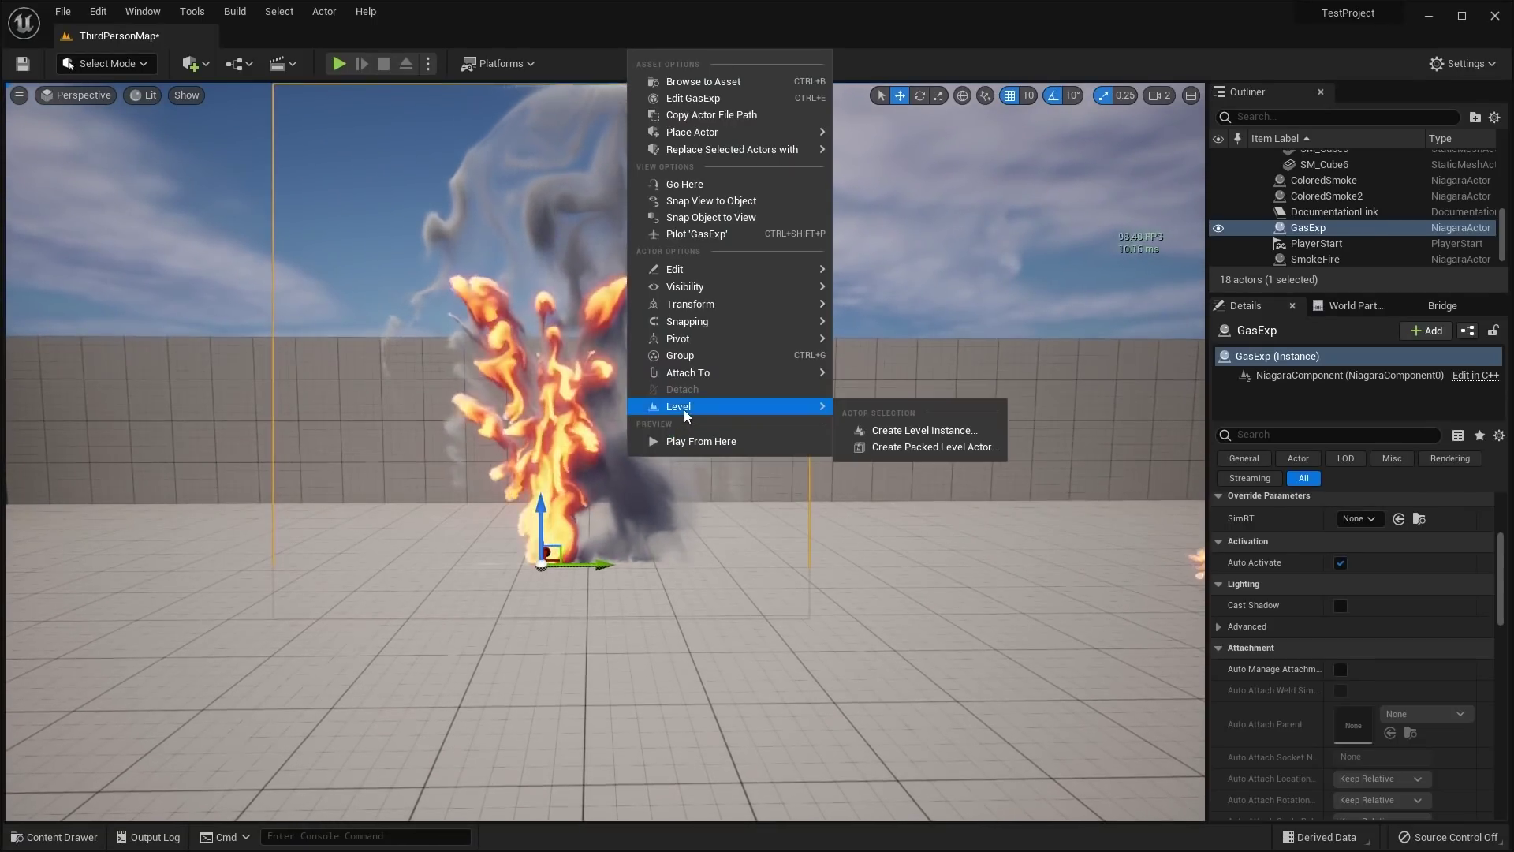
key(Escape)
key(Delete)
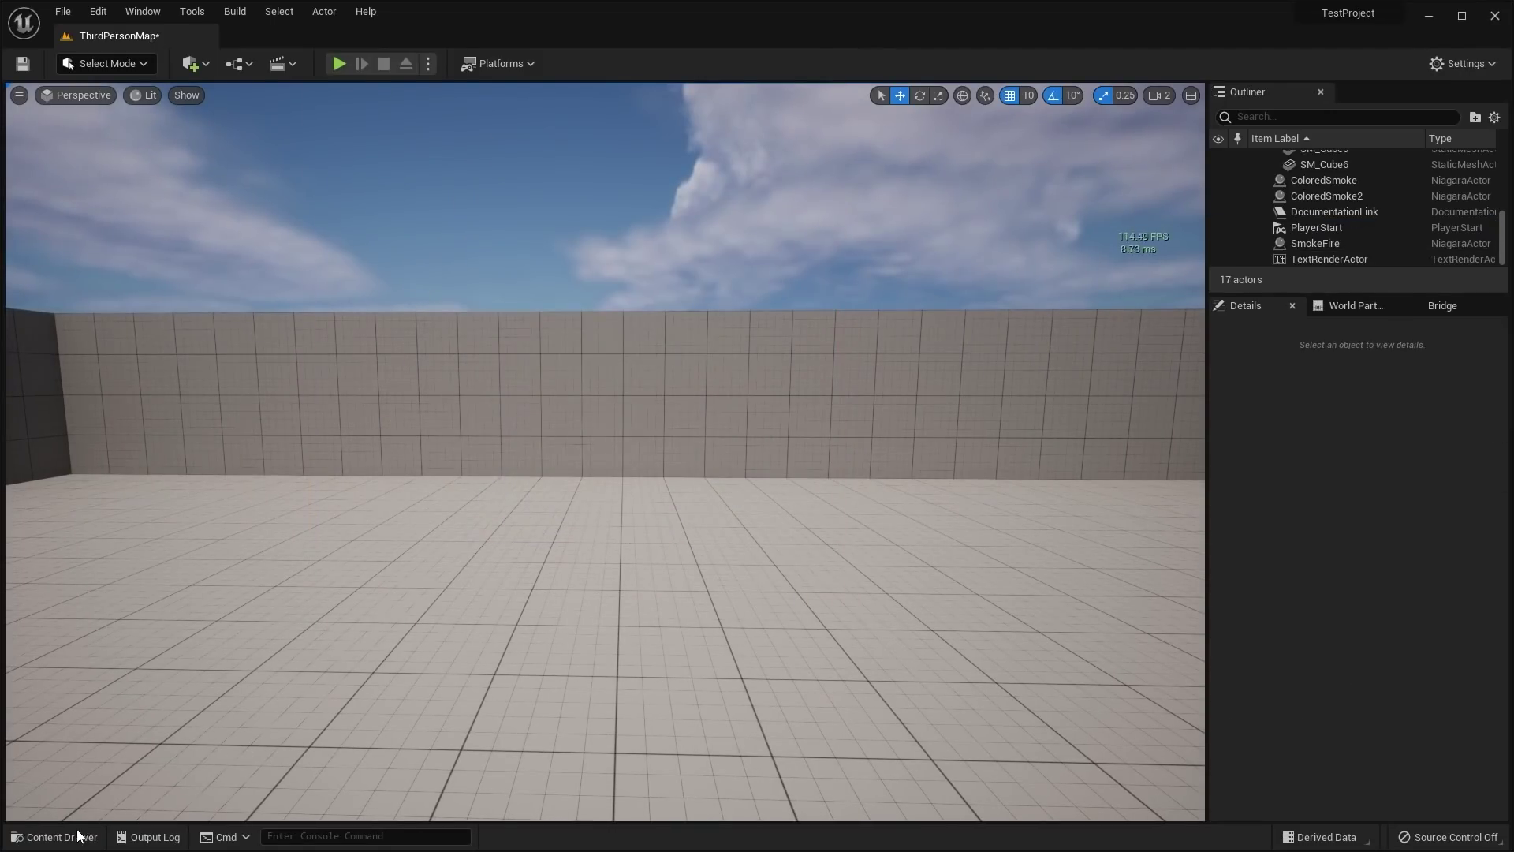
- Place a fire and the GasSmoke effect, then select and frame the SmokeFire2 fire
click(77, 838)
drag(358, 635, 692, 529)
drag(502, 639, 634, 627)
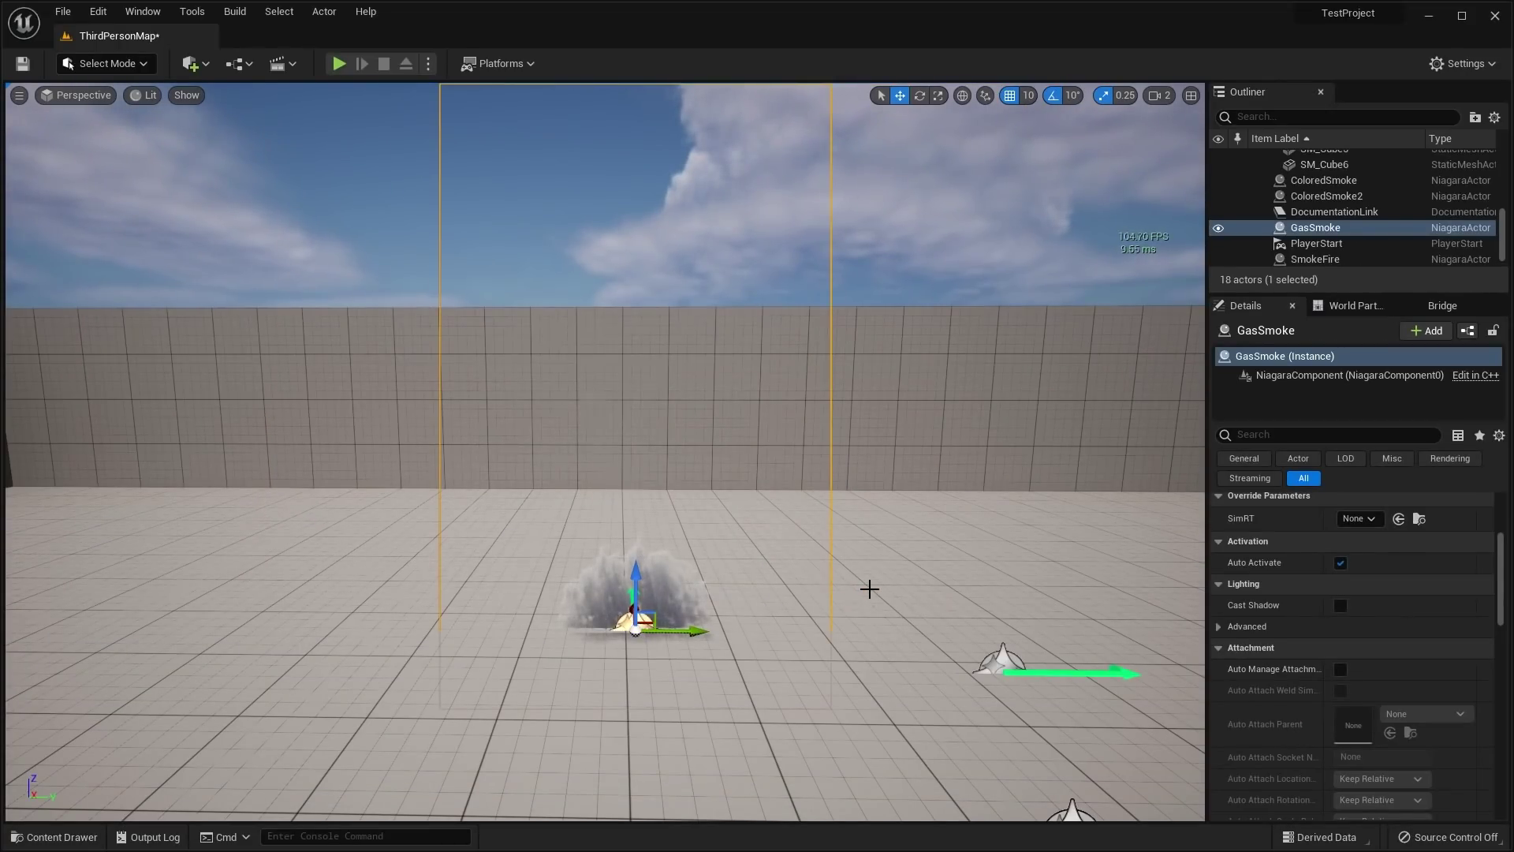
right_drag(901, 522, 899, 496)
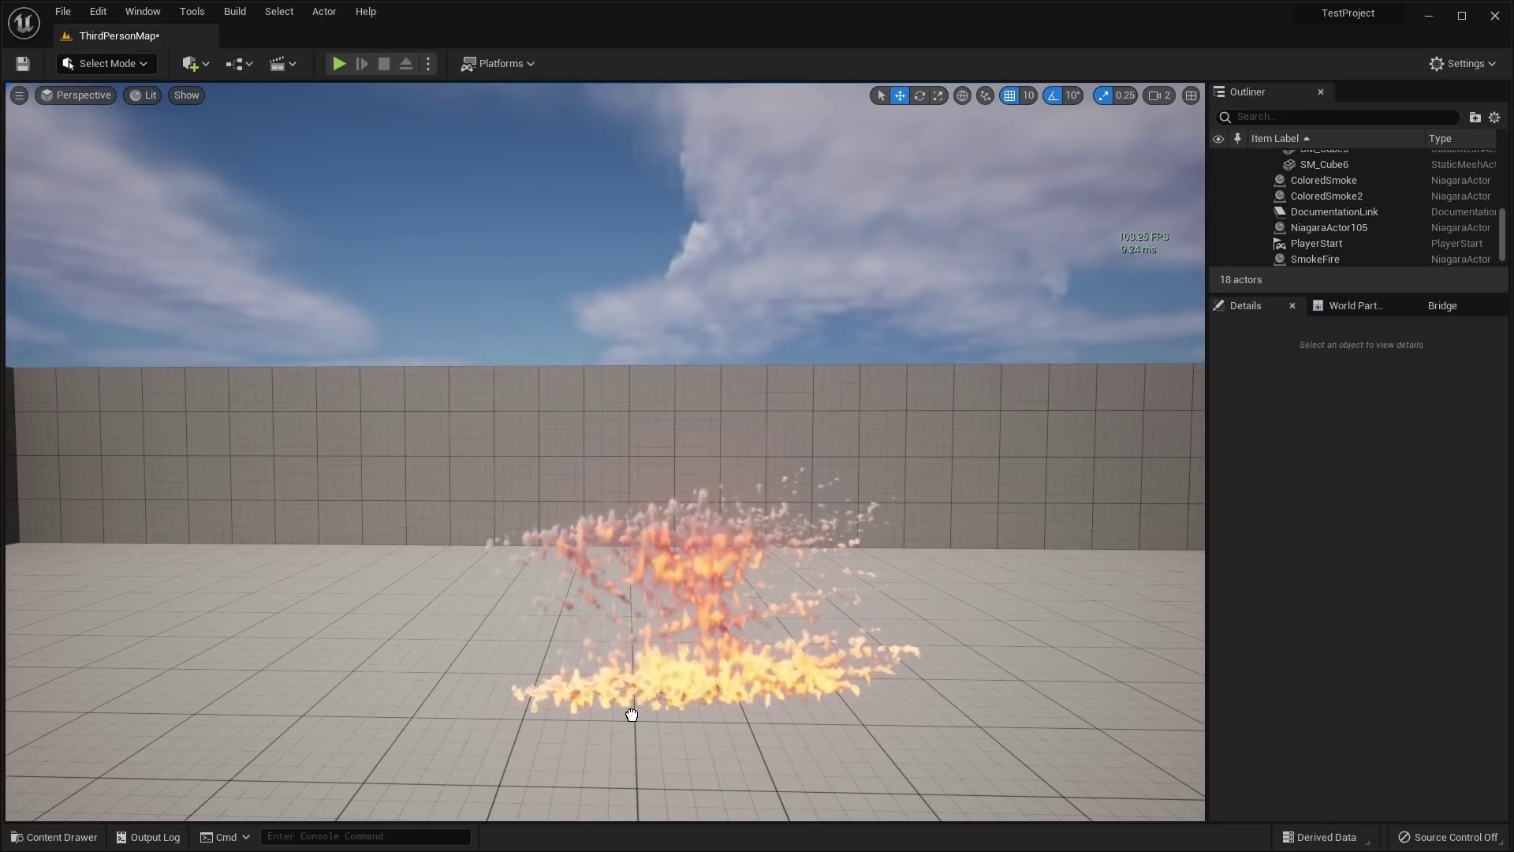
click(631, 702)
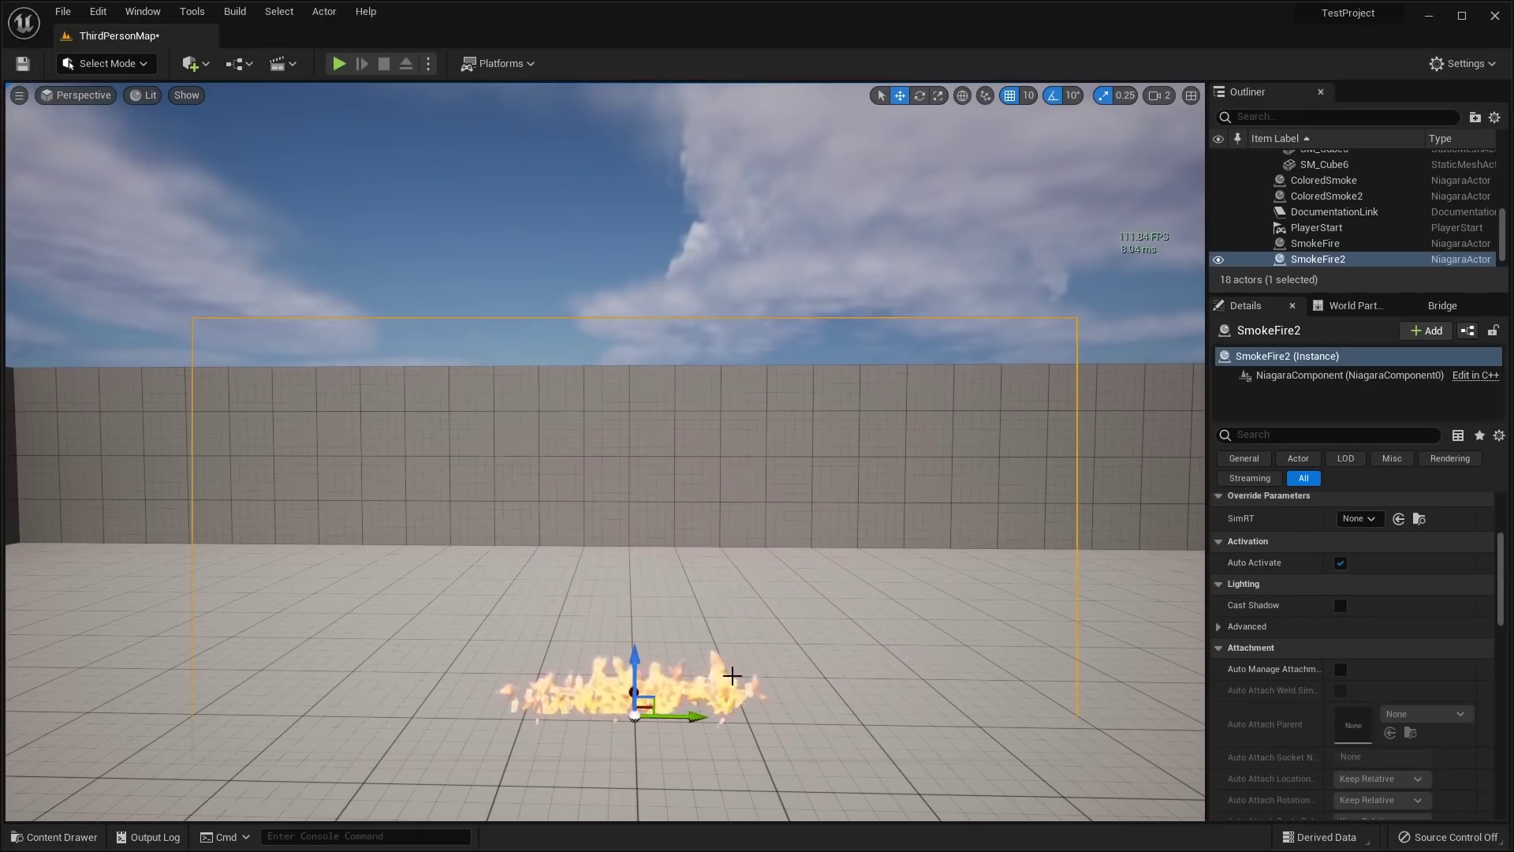
right_drag(807, 625, 844, 620)
key(f)
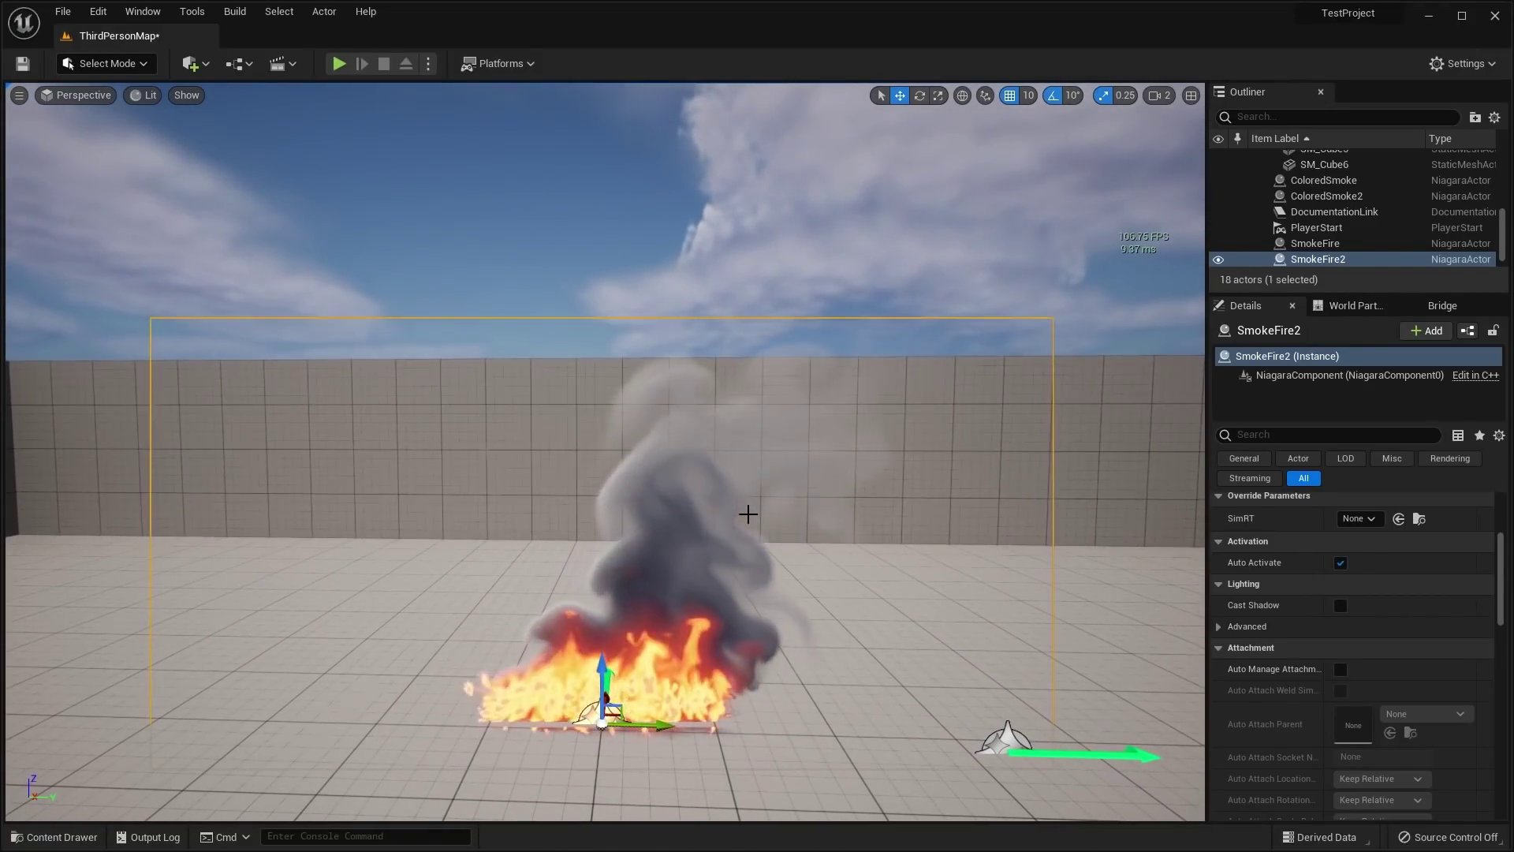
- Delete SmokeFire2 and place the FlipPool water effect from the Water folder, framing it
key(Delete)
click(53, 836)
double_click(316, 660)
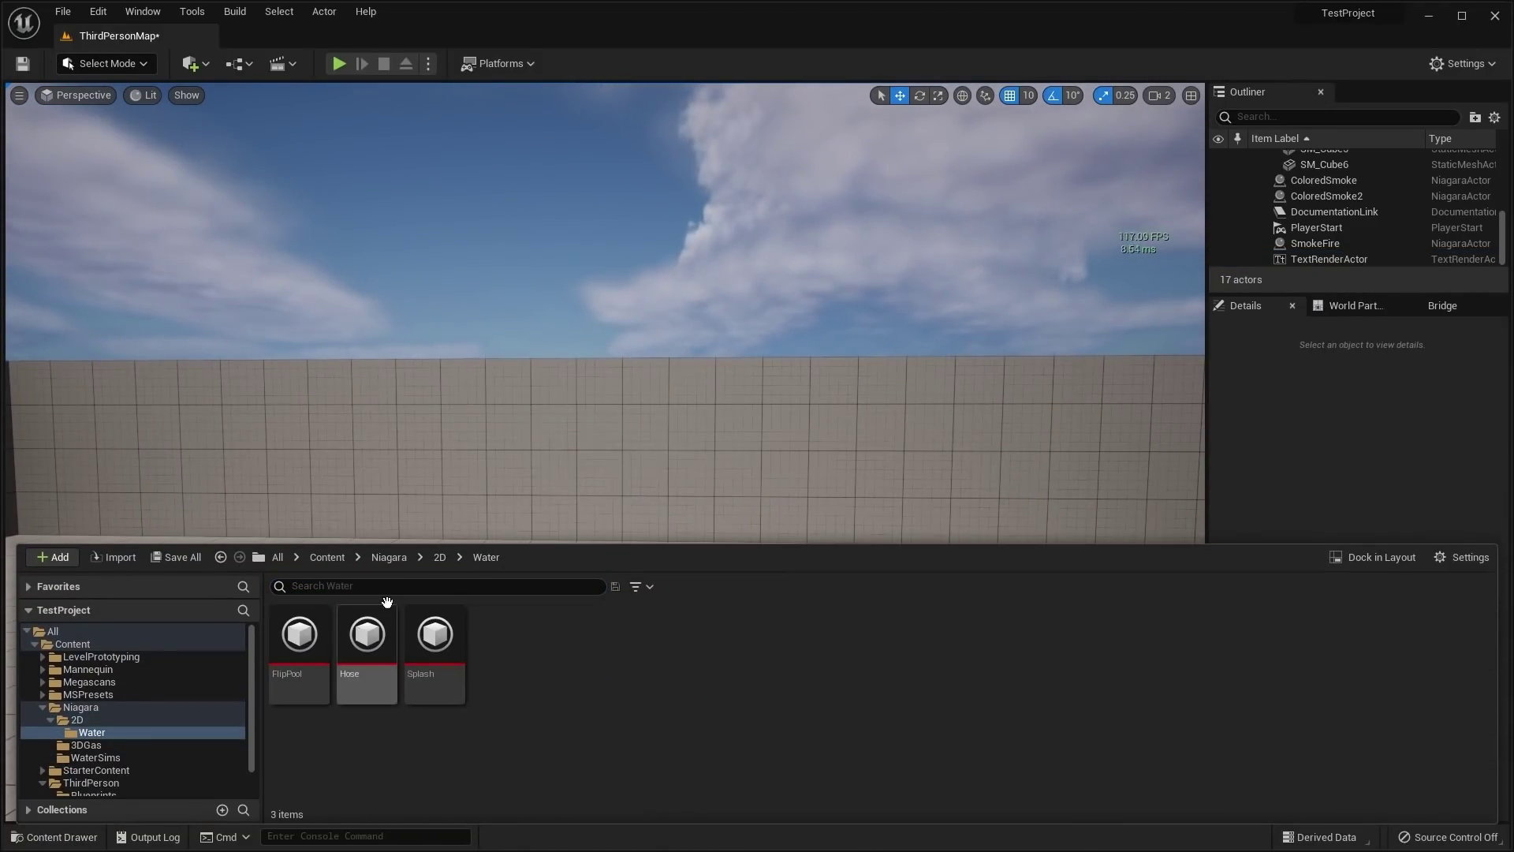
mouse_move(299, 651)
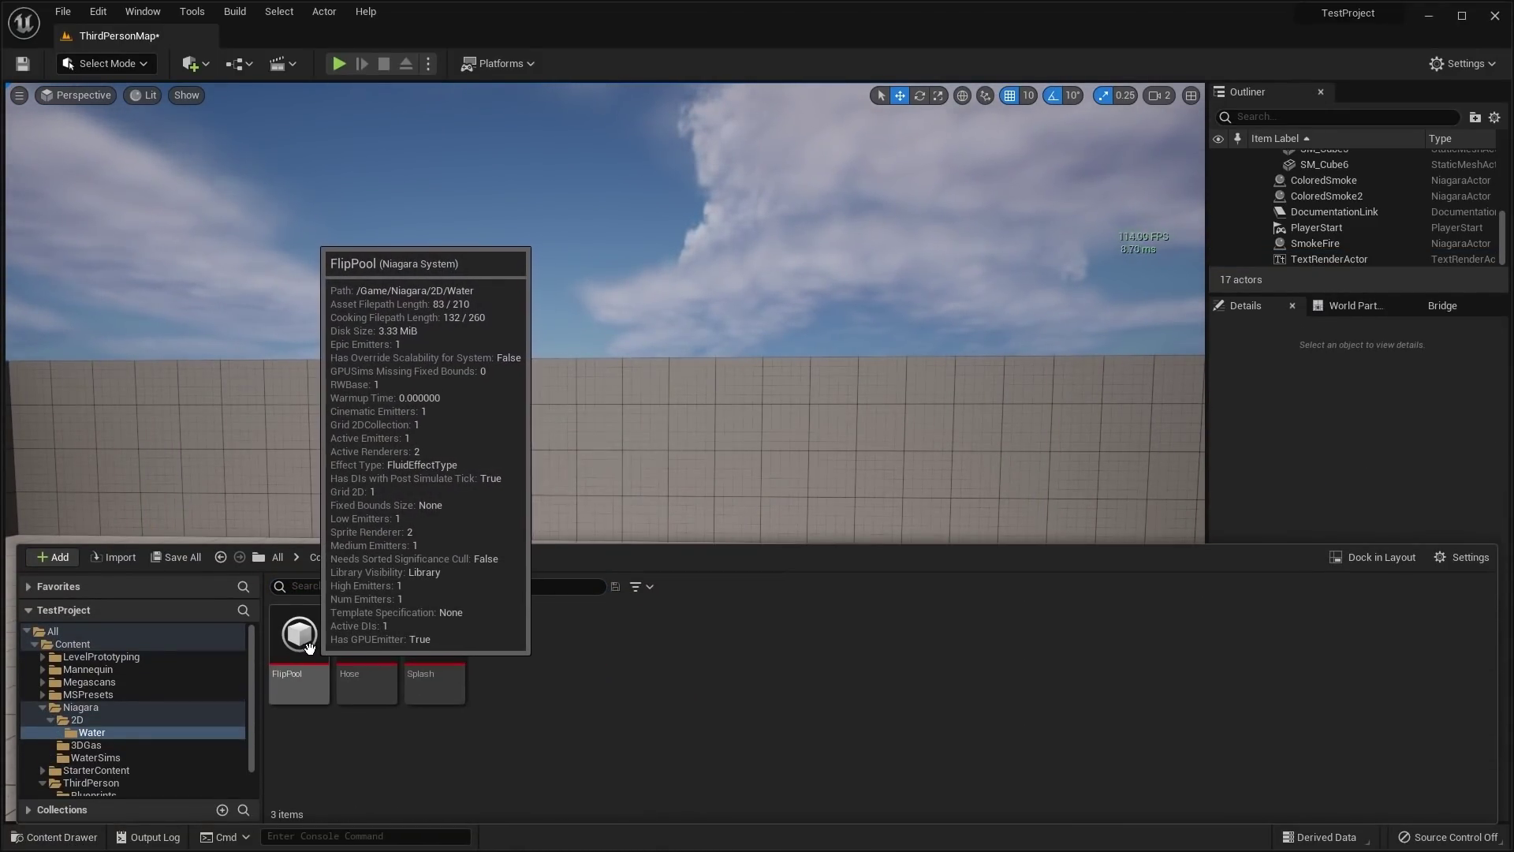
drag(299, 650, 595, 667)
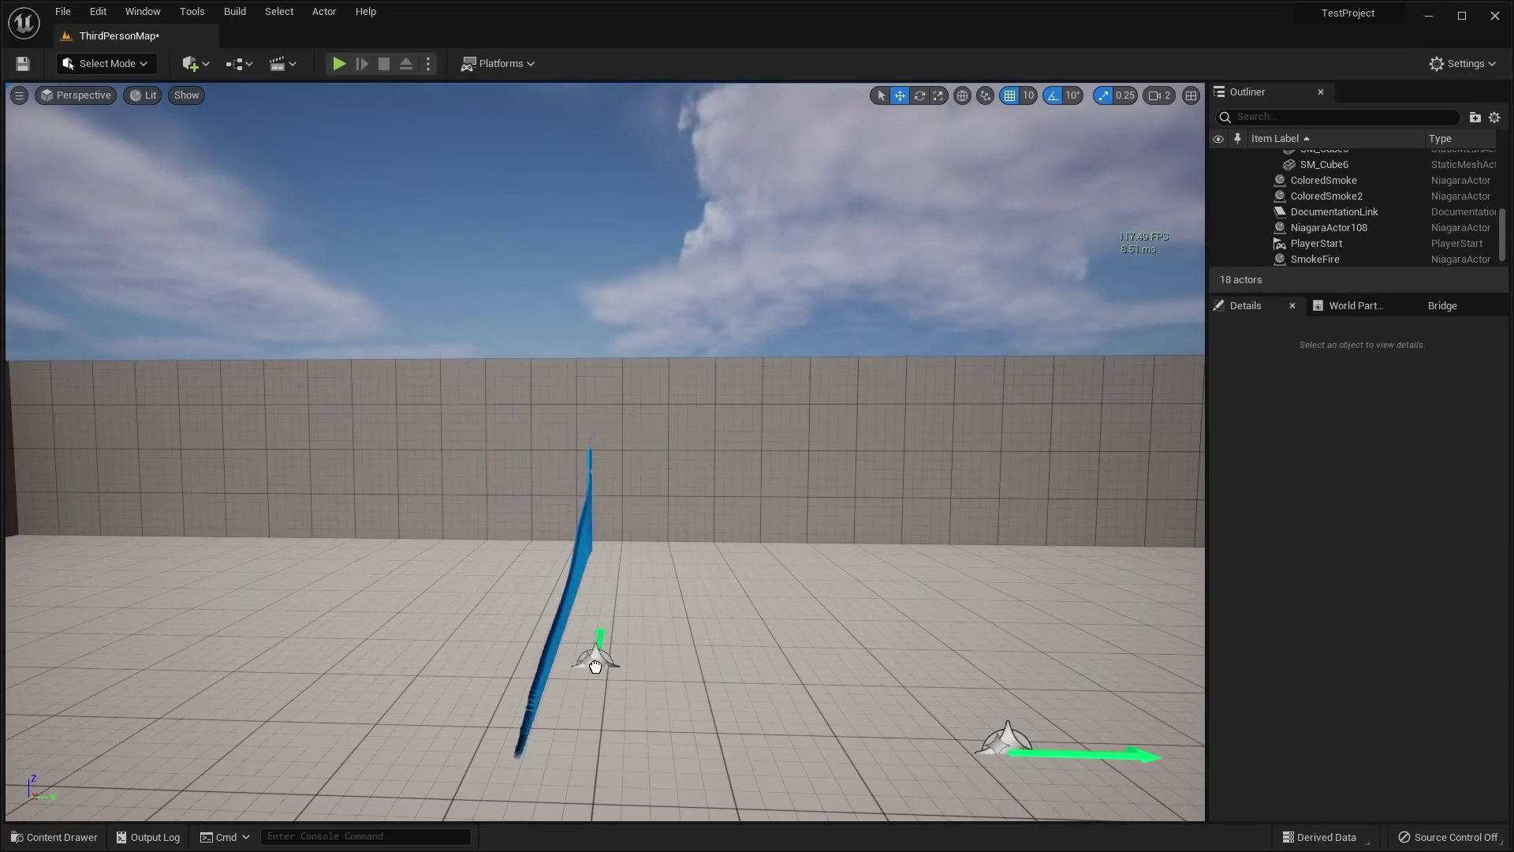
key(f)
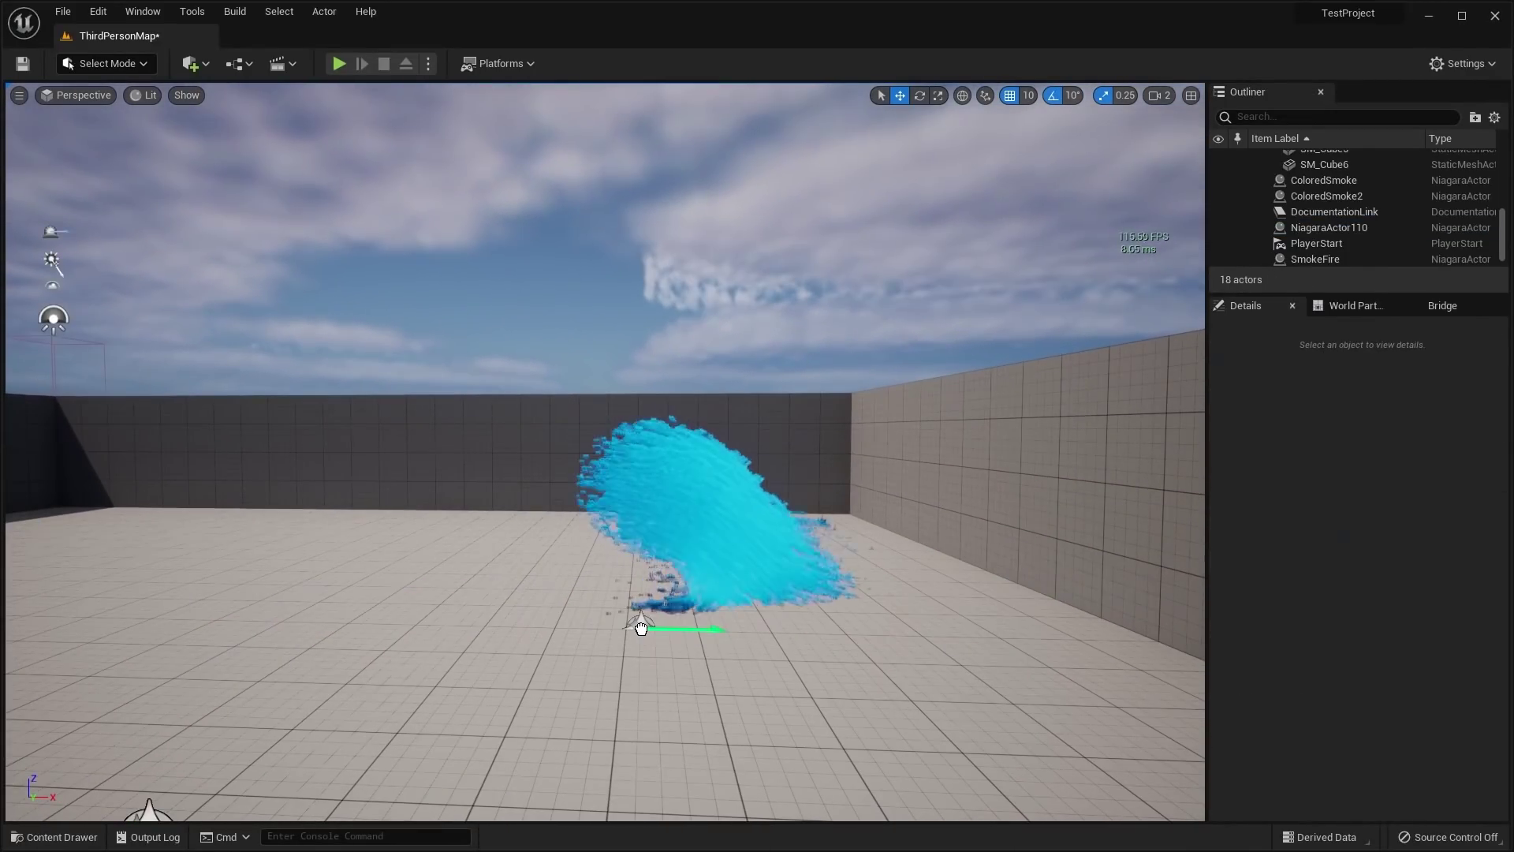
- Delete the Hose effect and place the Splash effect on the floor
click(641, 628)
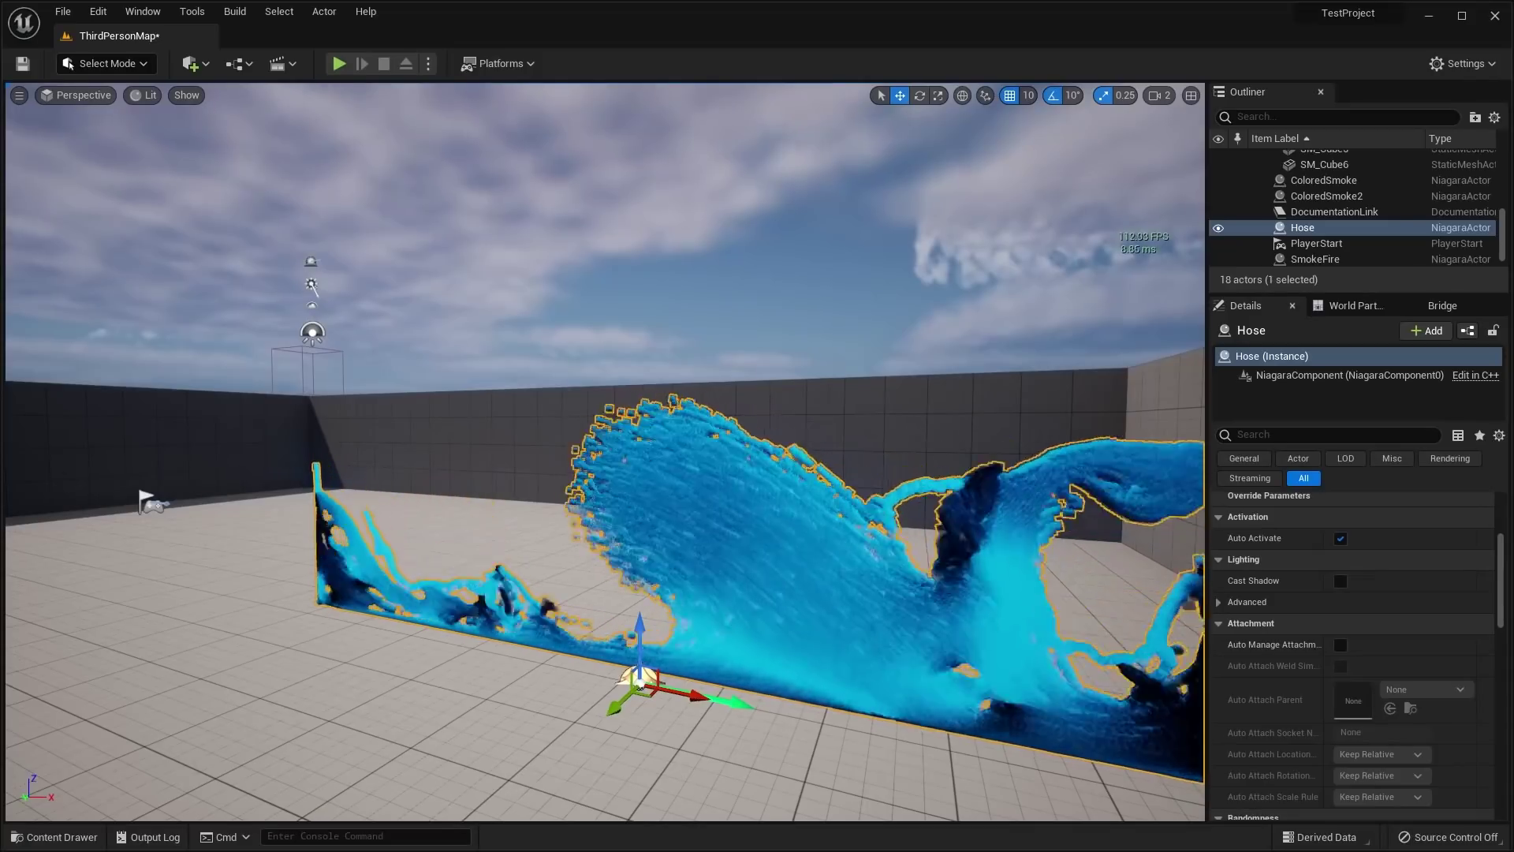
key(Delete)
click(54, 837)
drag(446, 664, 636, 619)
mouse_move(697, 574)
right_down()
mouse_move(694, 623)
mouse_move(694, 552)
mouse_move(698, 574)
right_up()
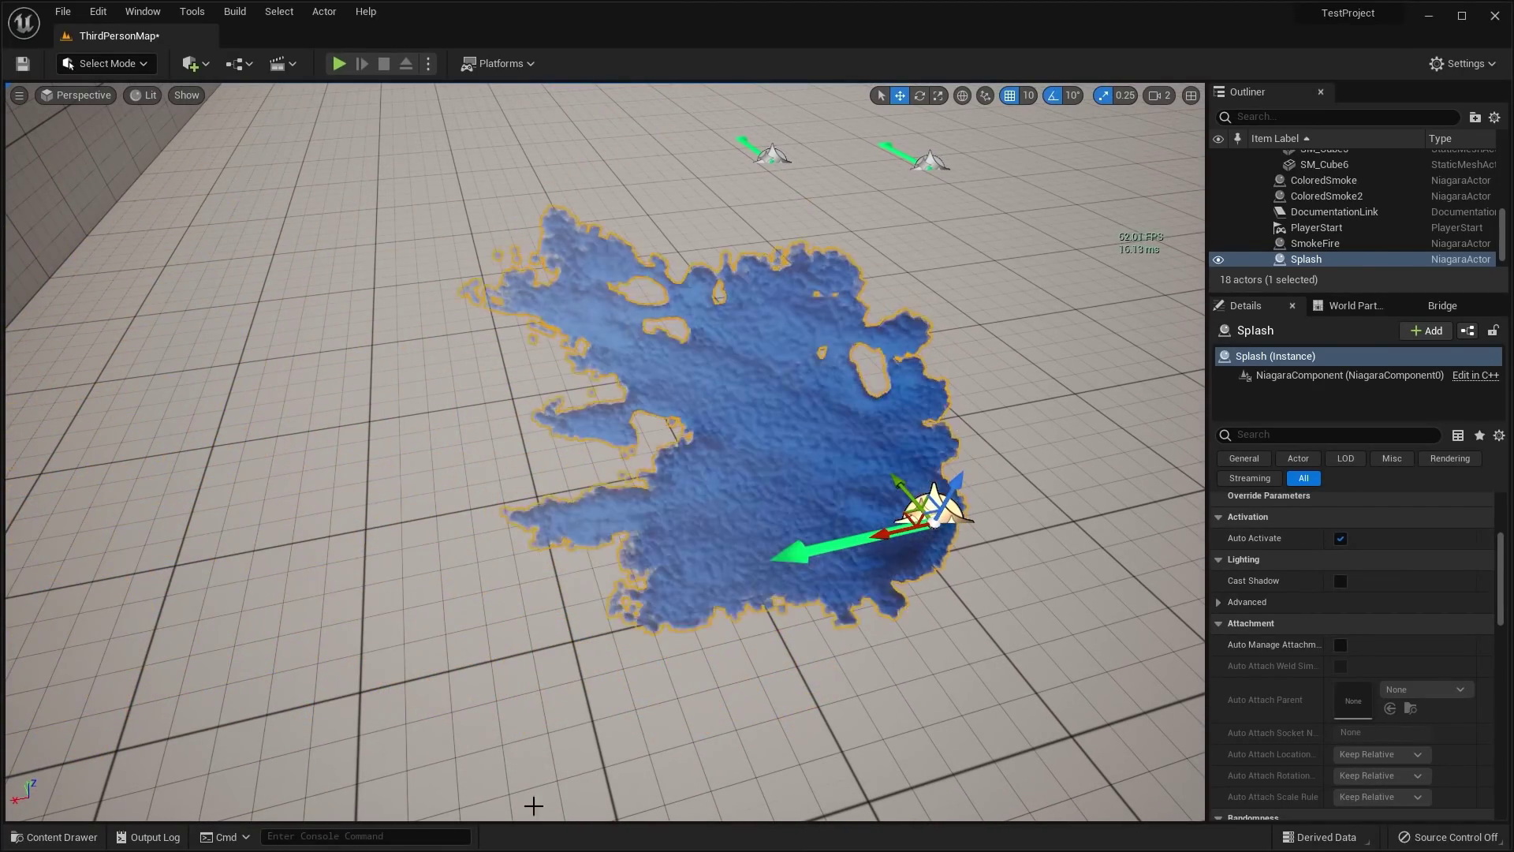
- Navigate the content browser up to Niagara and open the 3DGas folder
click(53, 838)
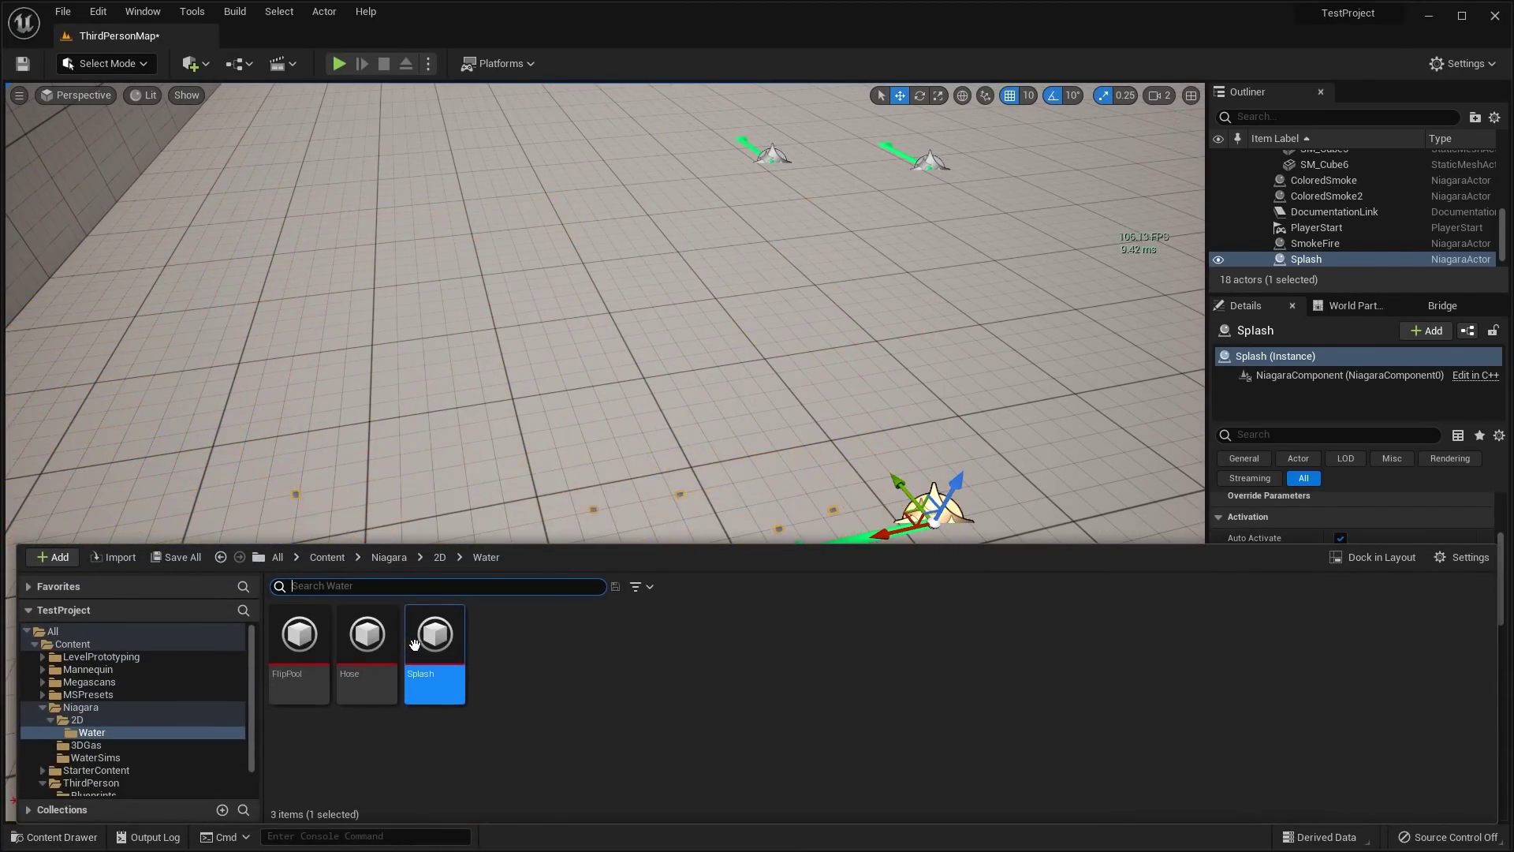
mouse_move(552, 394)
right_down()
mouse_move(544, 410)
mouse_move(591, 379)
mouse_move(576, 410)
right_up()
click(53, 837)
click(440, 556)
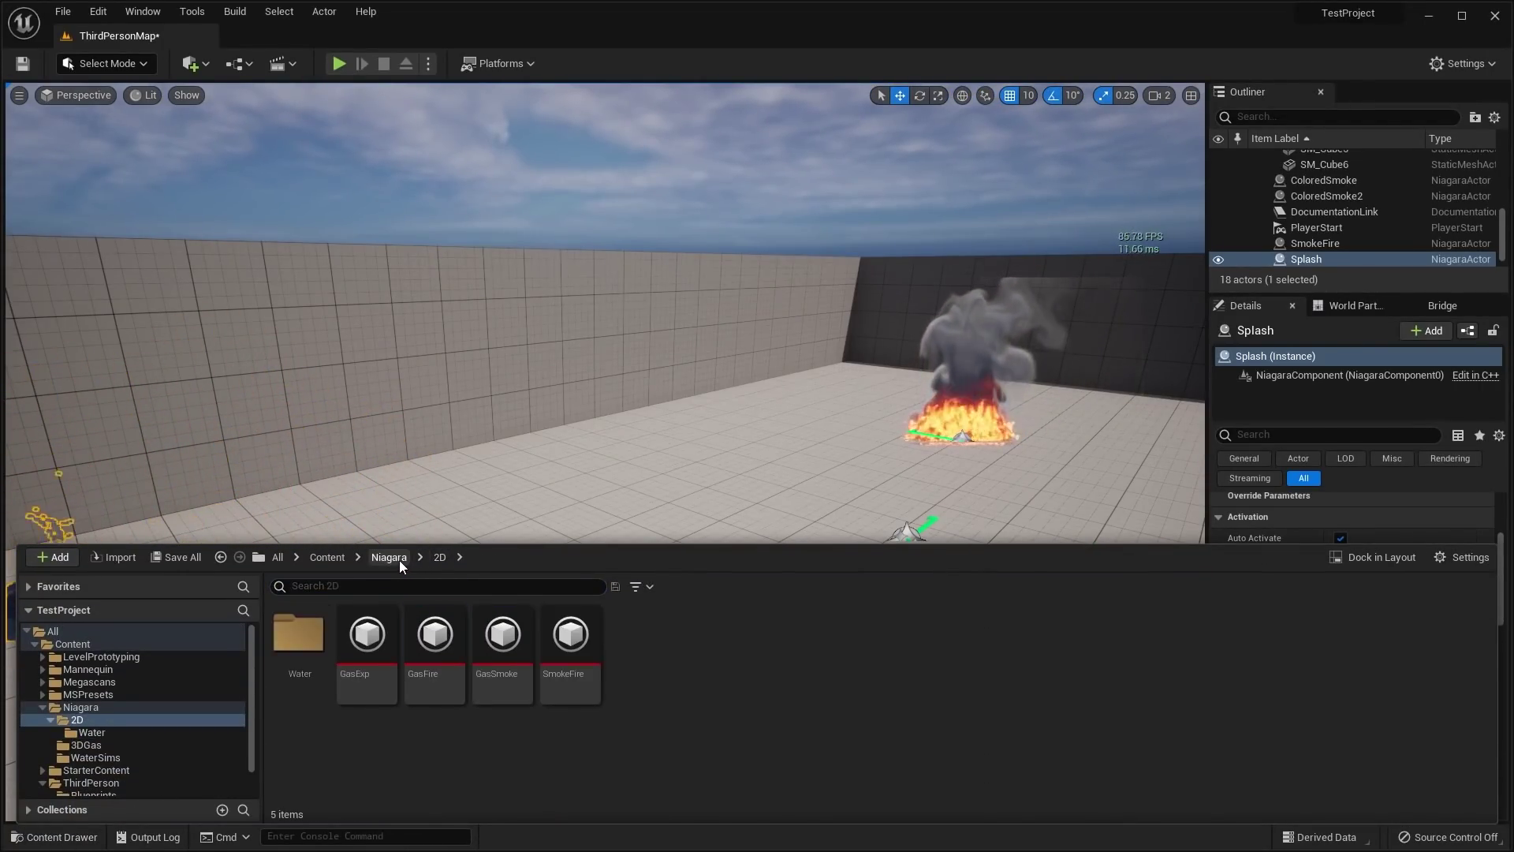
click(389, 557)
click(384, 634)
double_click(384, 634)
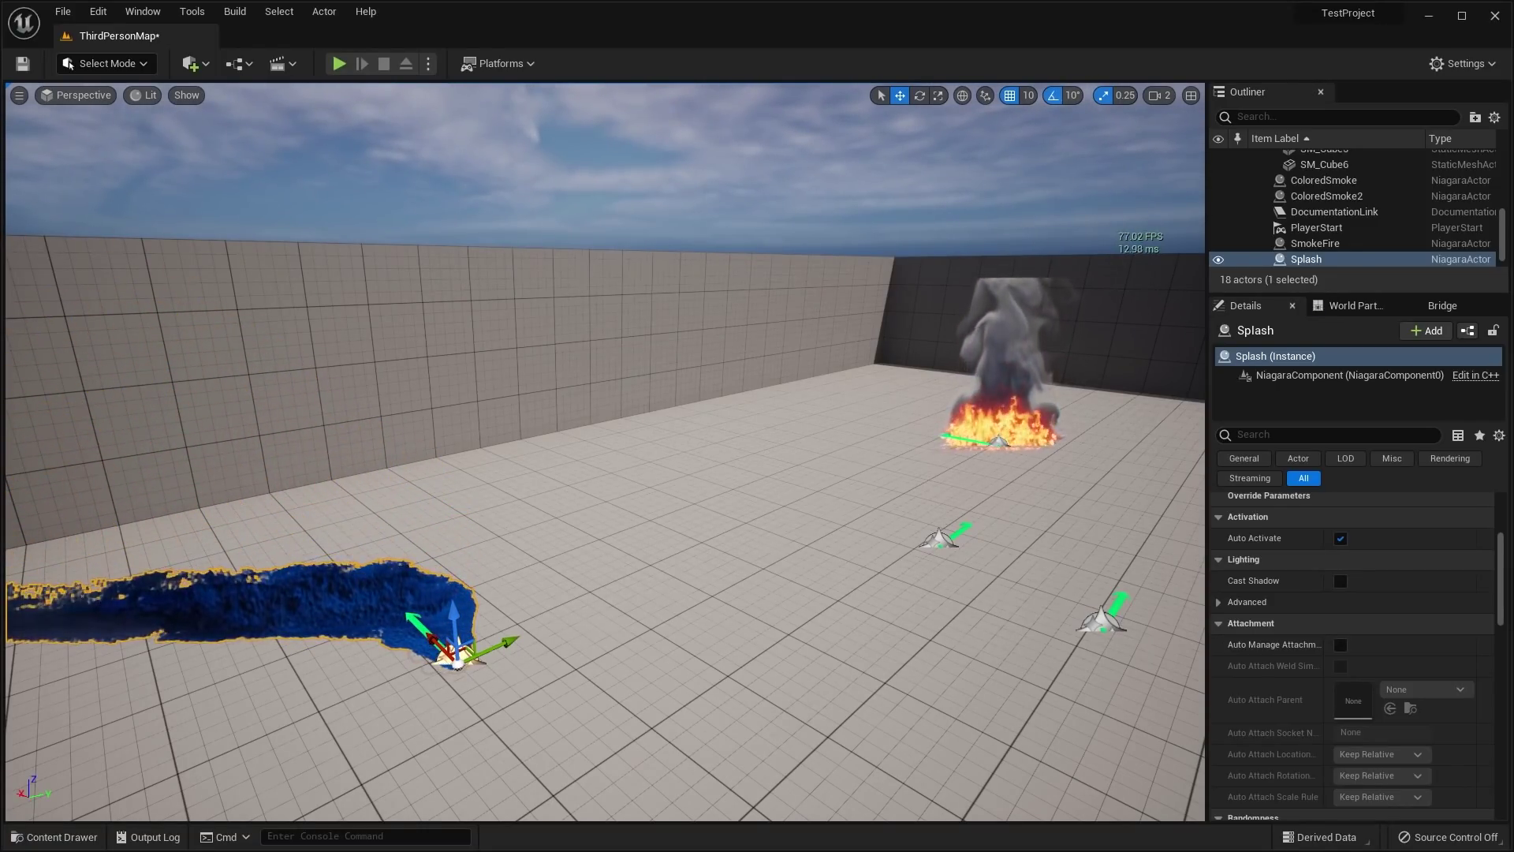
- Orbit the view around the Splash water spreading across the floor
alt+drag(600, 449, 552, 450)
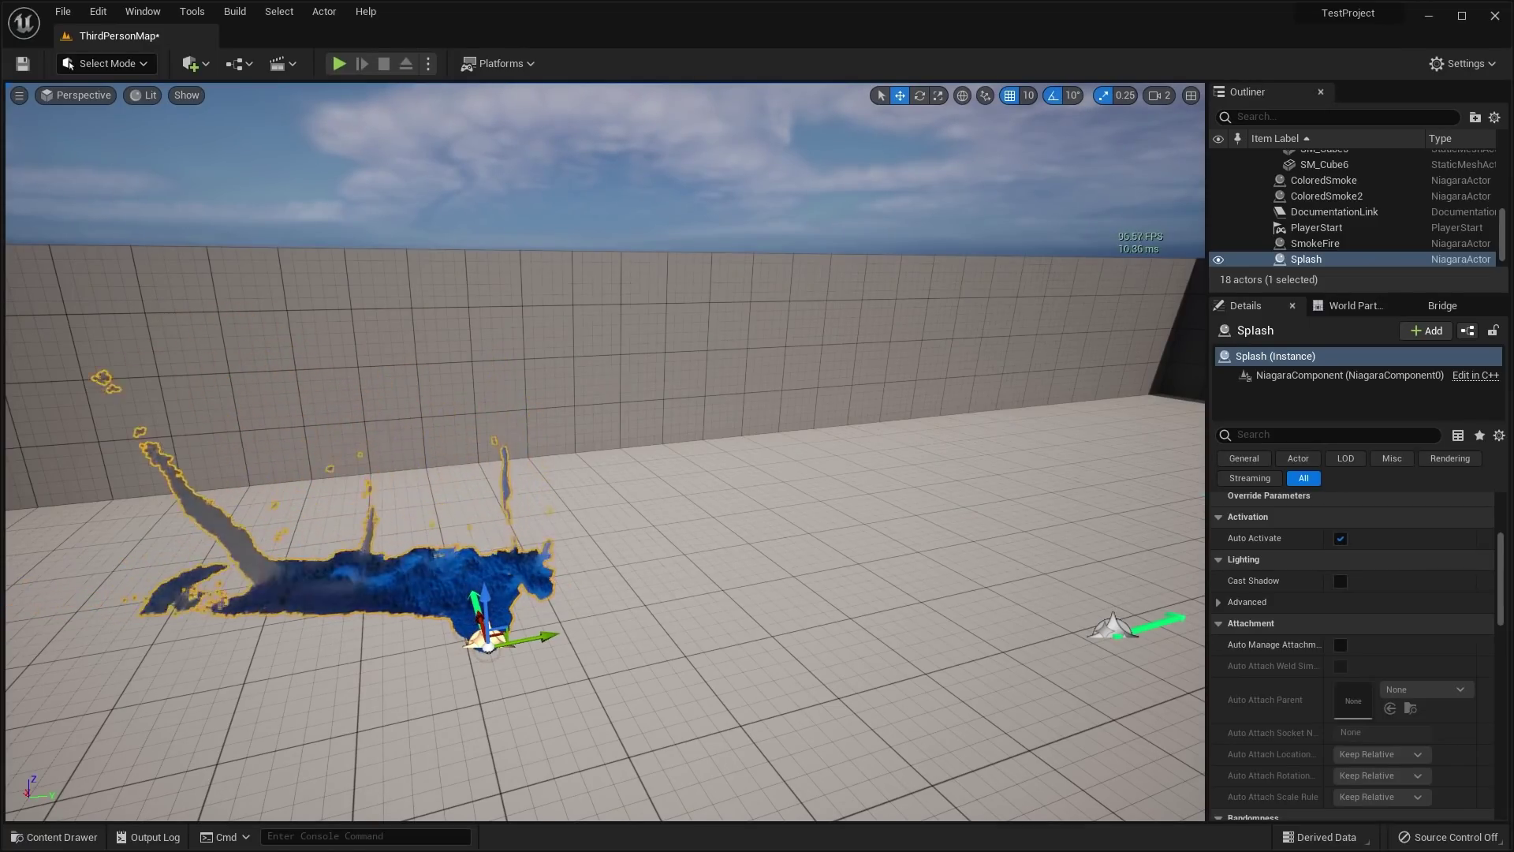